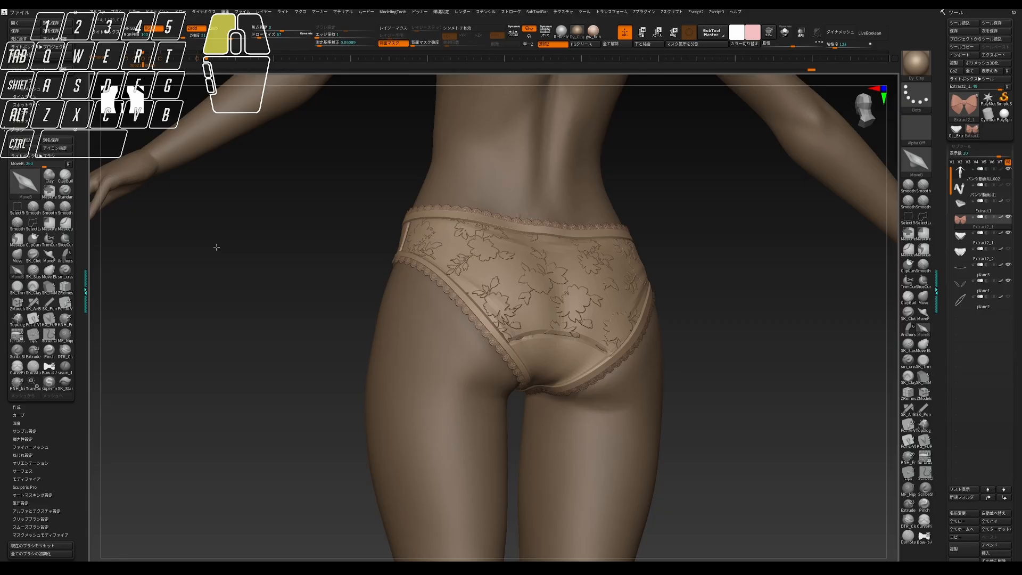
pyautogui.moveTo(216, 247); pyautogui.dragTo(214, 245)
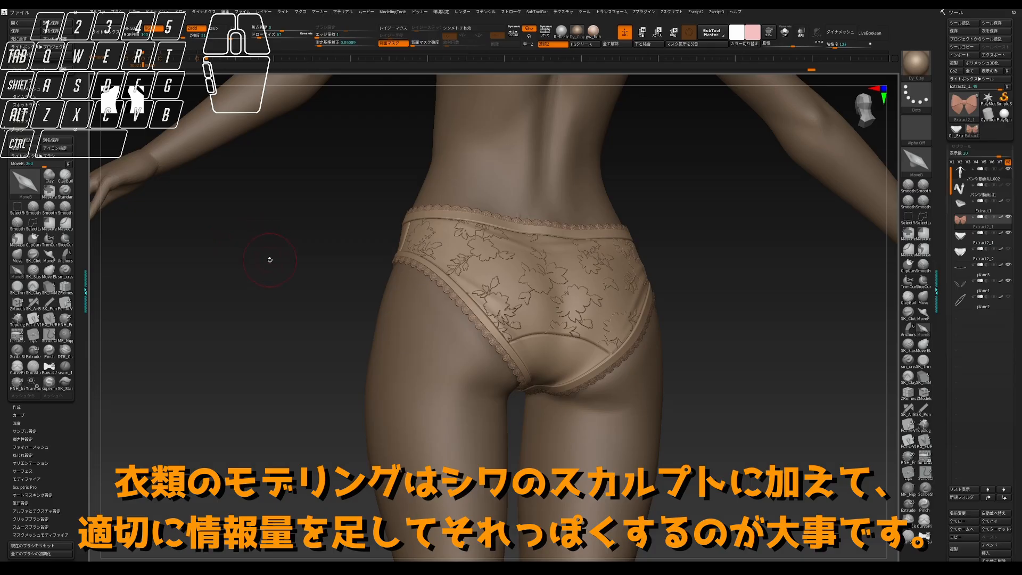
pyautogui.moveTo(292, 283); pyautogui.dragTo(326, 300)
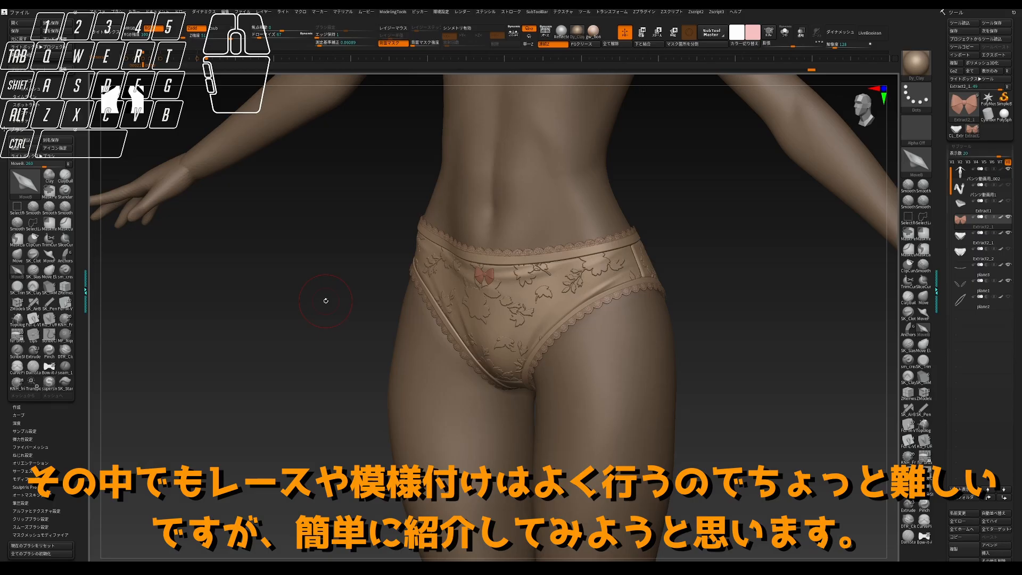
pyautogui.moveTo(347, 313); pyautogui.dragTo(351, 310)
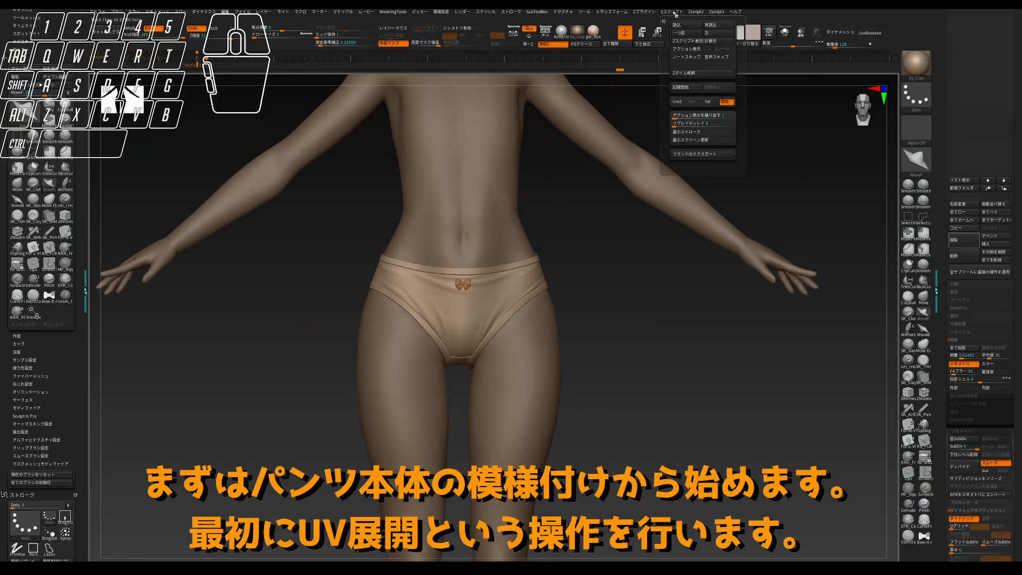
# - Create a working clone of the panties with UV Master and show it in PolyFrame view
pyautogui.click(656, 231)
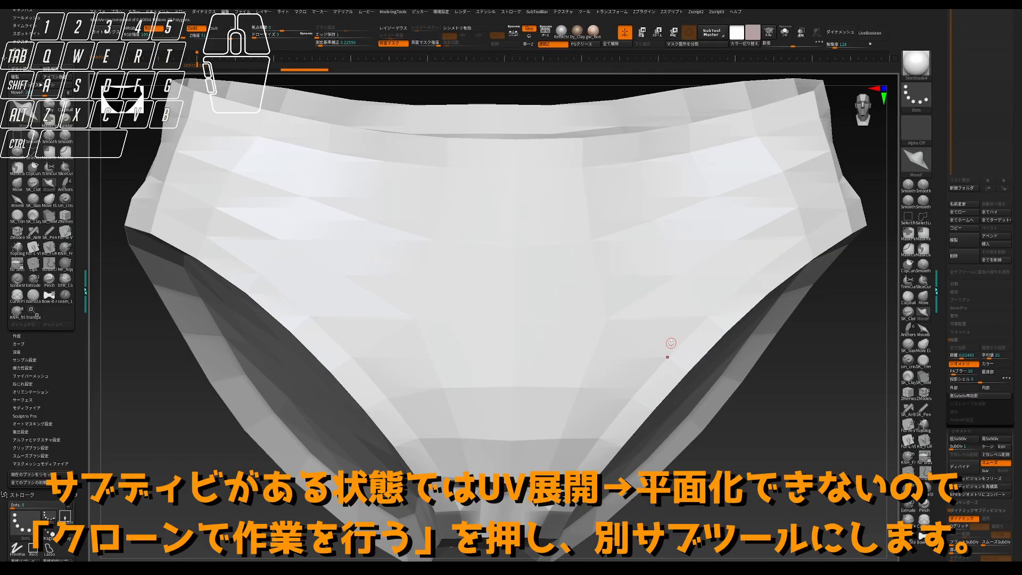
pyautogui.click(769, 404)
pyautogui.moveTo(769, 404); pyautogui.dragTo(769, 394)
pyautogui.click(577, 31)
pyautogui.hotkey('shift', 'f')
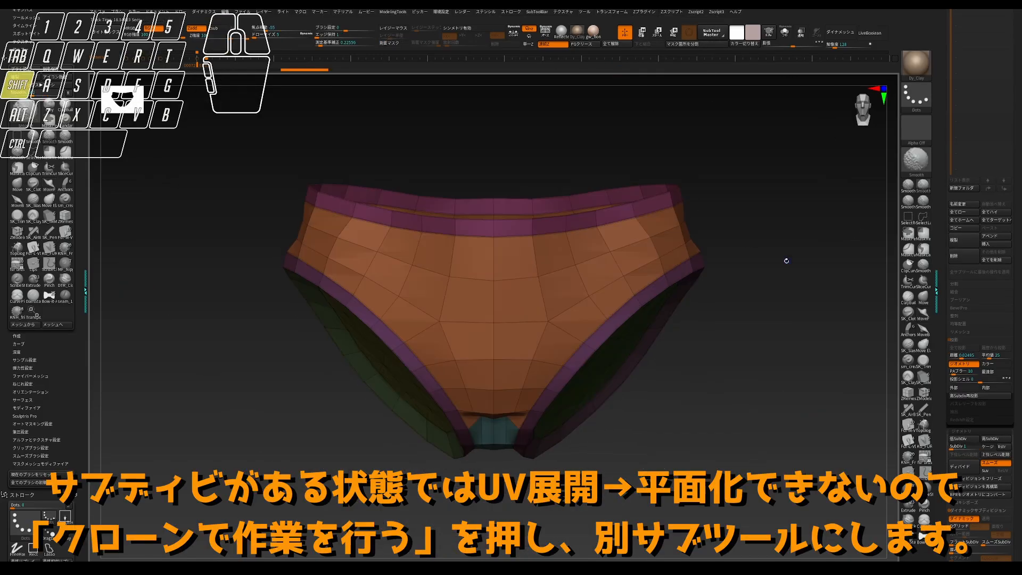
pyautogui.moveTo(784, 260); pyautogui.dragTo(741, 265)
pyautogui.moveTo(702, 216); pyautogui.dragTo(660, 207)
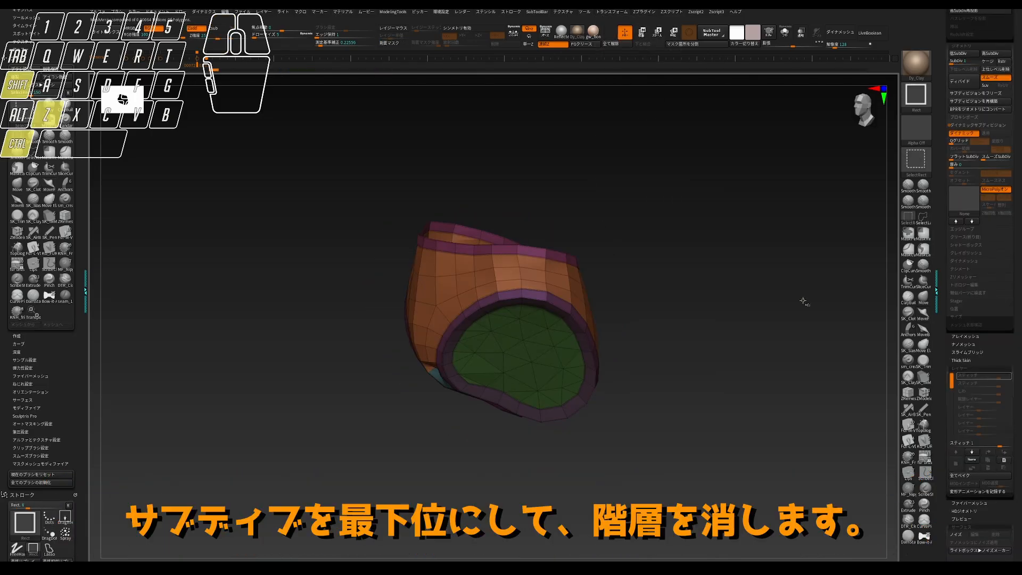
# - Remove the clone's subdivision levels and assign the back panel to its own polygroup, separate from the front
pyautogui.hotkey('ctrl', 'shift', 'z')
pyautogui.hotkey('ctrl', 'shift', 'z')
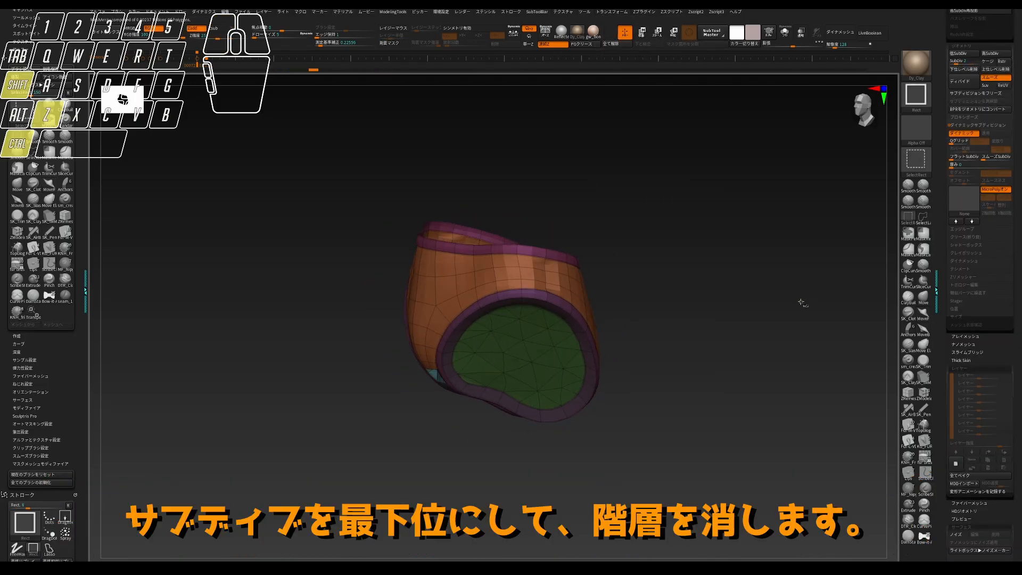
pyautogui.click(534, 295)
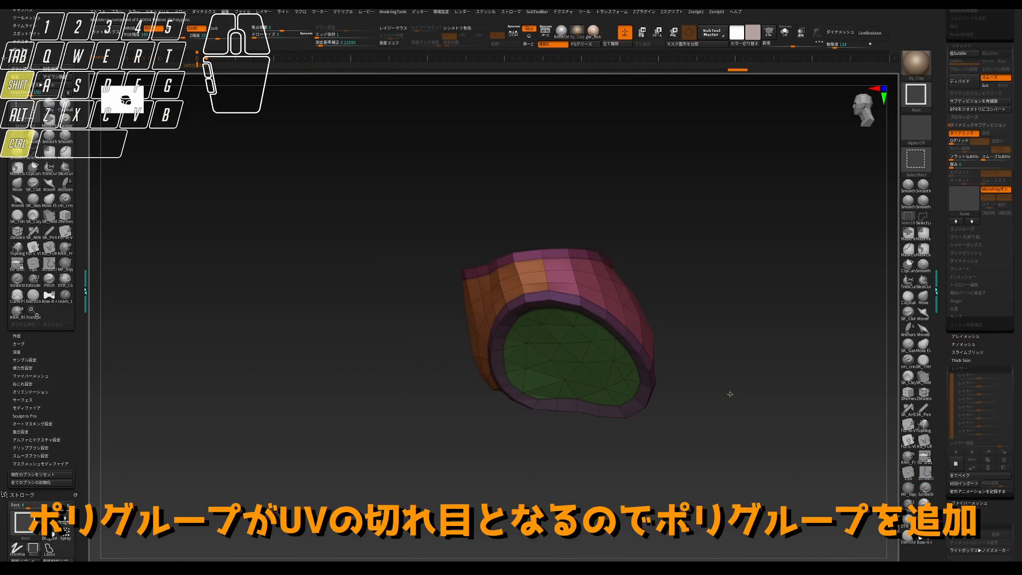
pyautogui.moveTo(730, 394); pyautogui.dragTo(743, 386)
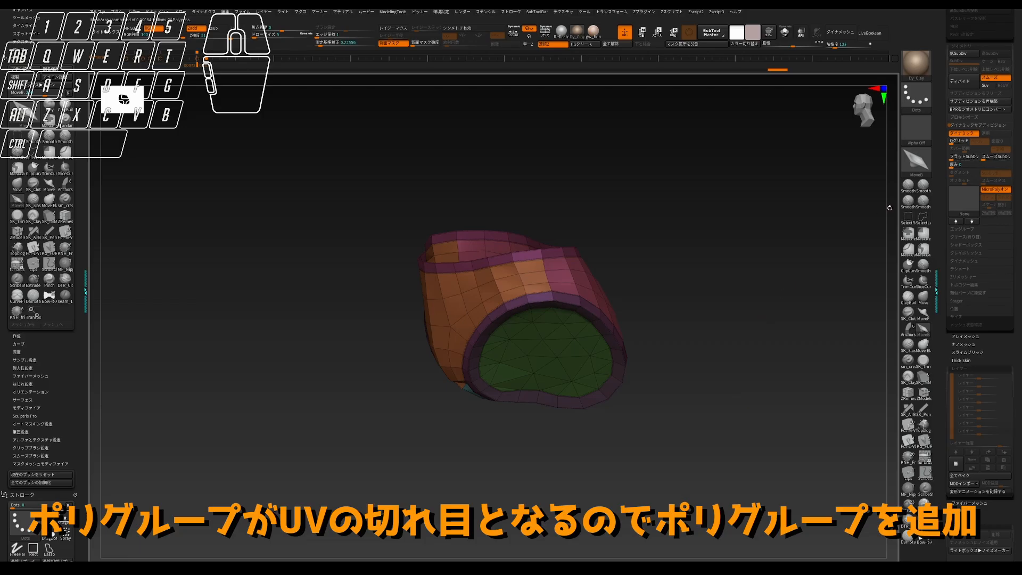
pyautogui.moveTo(705, 256); pyautogui.dragTo(621, 96)
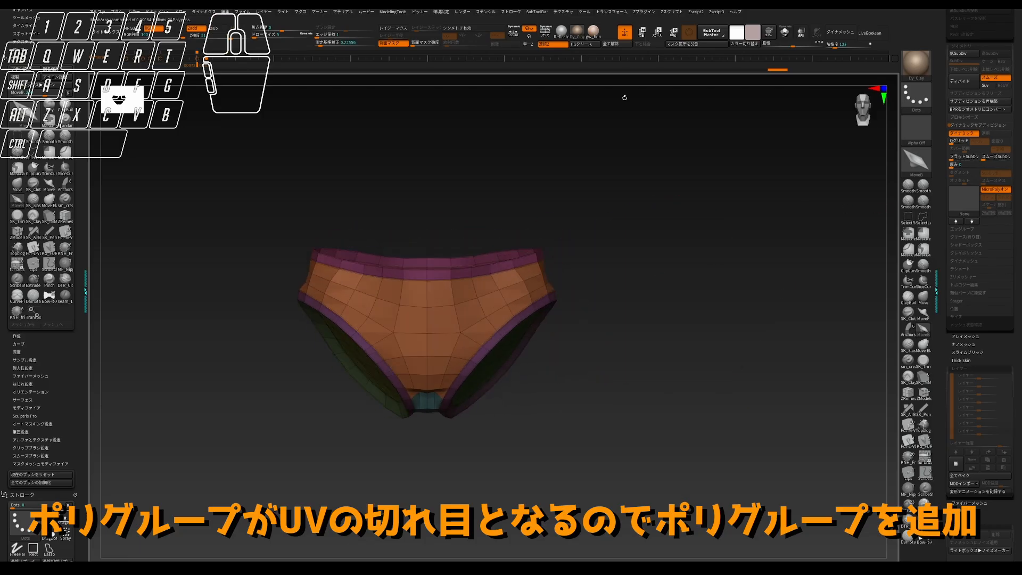
# - Unwrap the clone in UV Master with Polygroups enabled and flatten it into its UV layout
pyautogui.click(643, 12)
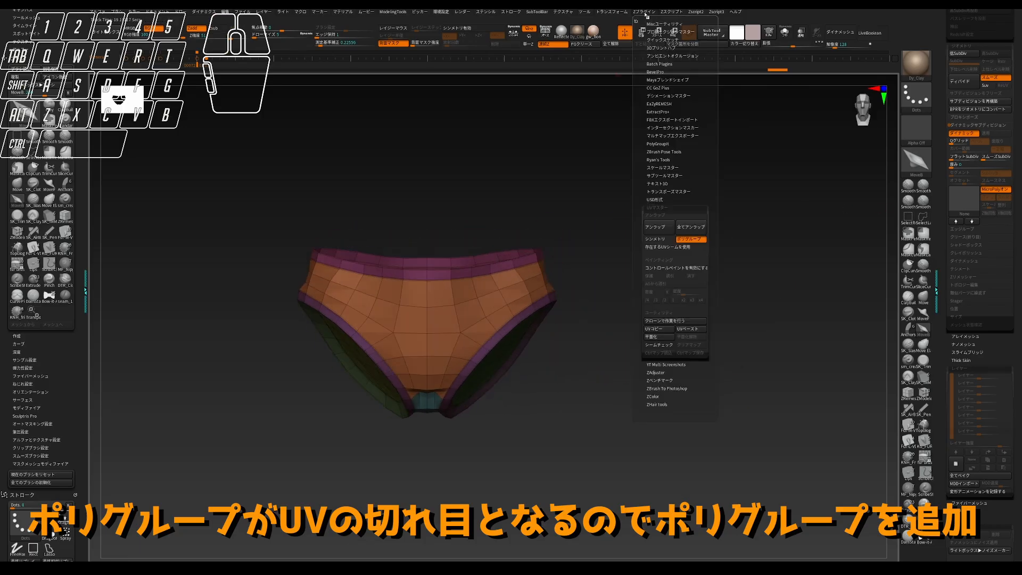
pyautogui.click(658, 338)
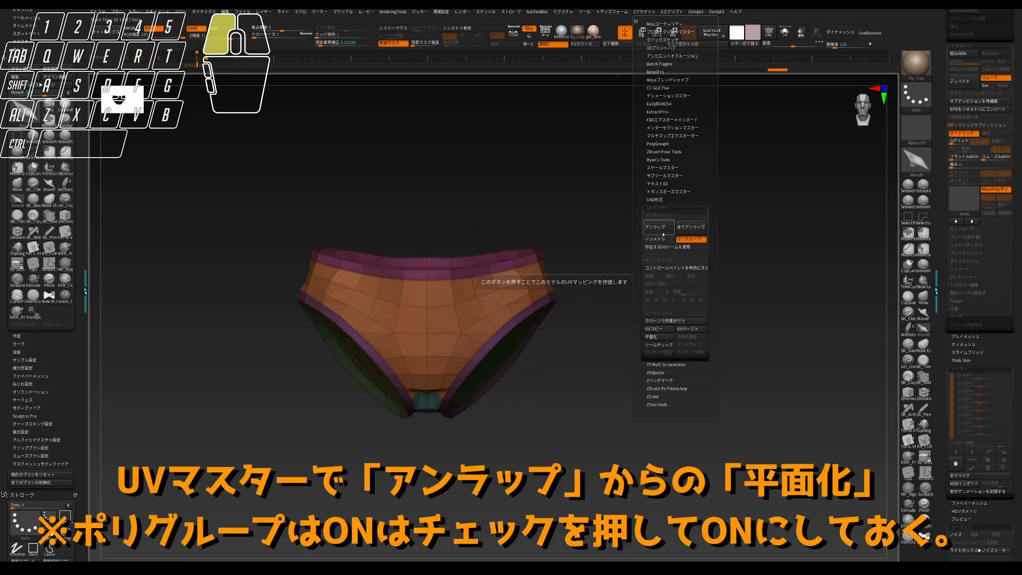
pyautogui.click(666, 337)
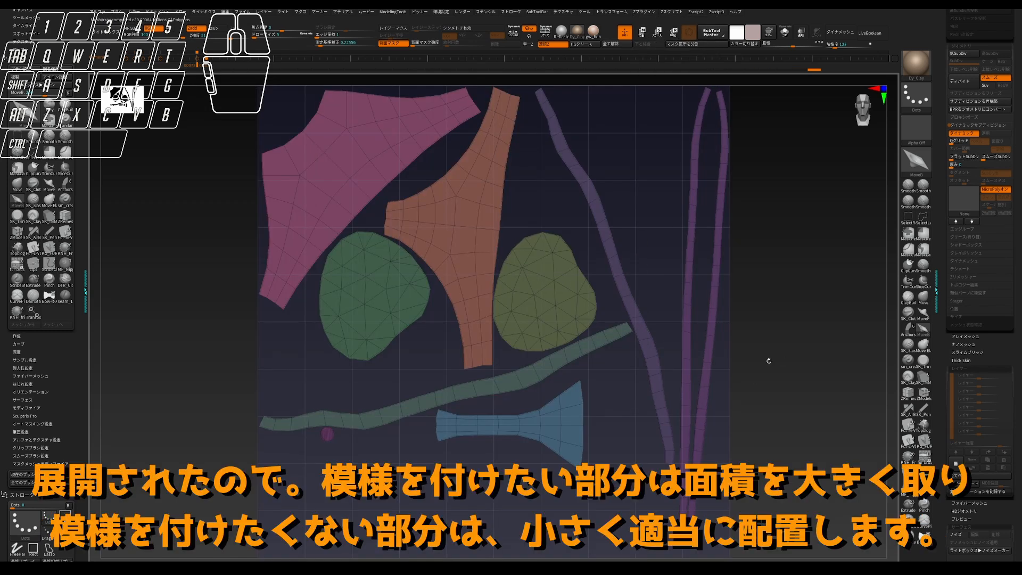
# - Mask the front, back and gusset UV islands, leaving the trim strips and leg-opening islands unmasked
pyautogui.hotkey('ctrl', 'shift')
pyautogui.keyDown('ctrl'); pyautogui.keyDown('shift'); pyautogui.click(565, 333); pyautogui.keyUp('shift'); pyautogui.keyUp('ctrl')
pyautogui.keyDown('ctrl'); pyautogui.keyDown('shift'); pyautogui.click(491, 386); pyautogui.keyUp('shift'); pyautogui.keyUp('ctrl')
pyautogui.keyDown('ctrl'); pyautogui.keyDown('shift'); pyautogui.click(521, 423); pyautogui.keyUp('shift'); pyautogui.keyUp('ctrl')
pyautogui.hotkey('ctrl', 'z')
pyautogui.keyDown('ctrl'); pyautogui.keyDown('shift'); pyautogui.click(327, 434); pyautogui.keyUp('shift'); pyautogui.keyUp('ctrl')
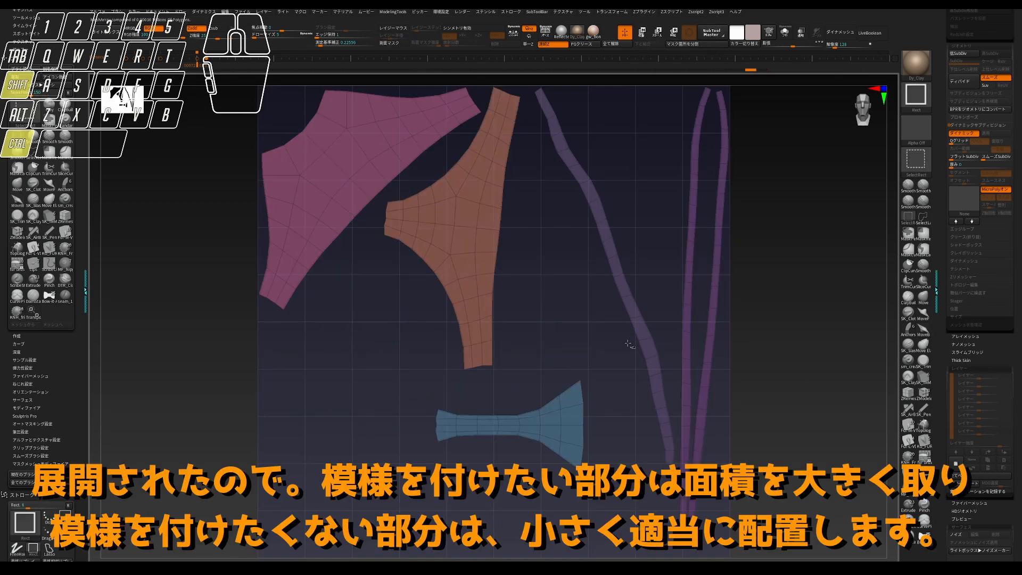
pyautogui.keyDown('ctrl'); pyautogui.keyDown('shift'); pyautogui.click(643, 337); pyautogui.keyUp('shift'); pyautogui.keyUp('ctrl')
pyautogui.keyDown('ctrl'); pyautogui.keyDown('shift'); pyautogui.click(688, 296); pyautogui.keyUp('shift'); pyautogui.keyUp('ctrl')
pyautogui.keyDown('ctrl'); pyautogui.keyDown('shift'); pyautogui.moveTo(798, 346); pyautogui.dragTo(824, 365); pyautogui.keyUp('shift'); pyautogui.keyUp('ctrl')
pyautogui.keyDown('ctrl'); pyautogui.click(823, 366); pyautogui.keyUp('ctrl')
pyautogui.keyDown('ctrl'); pyautogui.keyDown('shift'); pyautogui.click(823, 365); pyautogui.keyUp('shift'); pyautogui.keyUp('ctrl')
pyautogui.keyDown('ctrl'); pyautogui.click(823, 366); pyautogui.keyUp('ctrl')
# - Shrink the unmasked trim and leg-opening islands and move them outside the left edge of the UV square
pyautogui.press('w')
pyautogui.keyDown('alt'); pyautogui.click(471, 381); pyautogui.keyUp('alt')
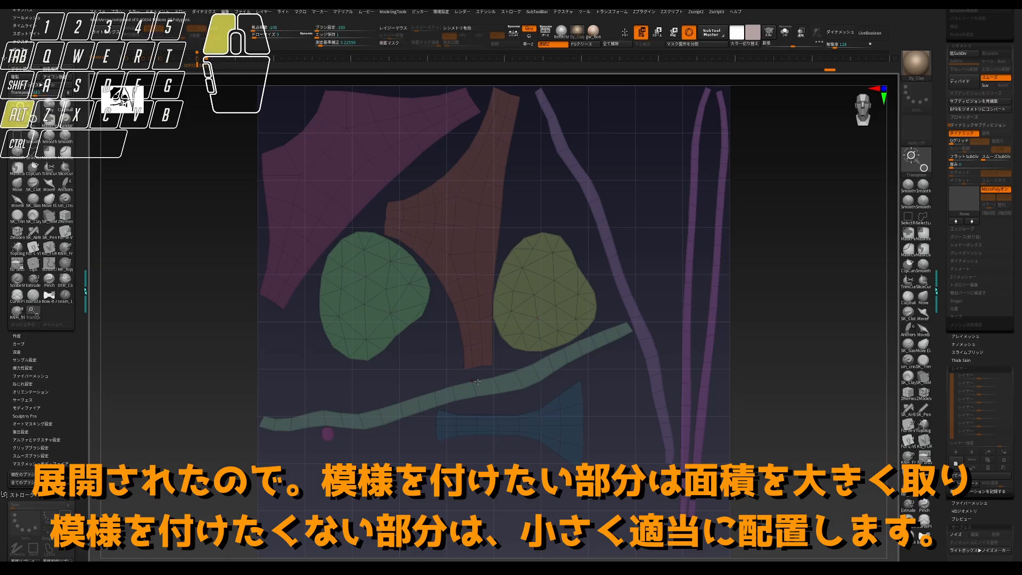
pyautogui.moveTo(471, 381); pyautogui.dragTo(359, 386)
pyautogui.moveTo(445, 407)
pyautogui.mouseDown()
pyautogui.moveTo(122, 379)
pyautogui.moveTo(98, 355)
pyautogui.mouseUp()
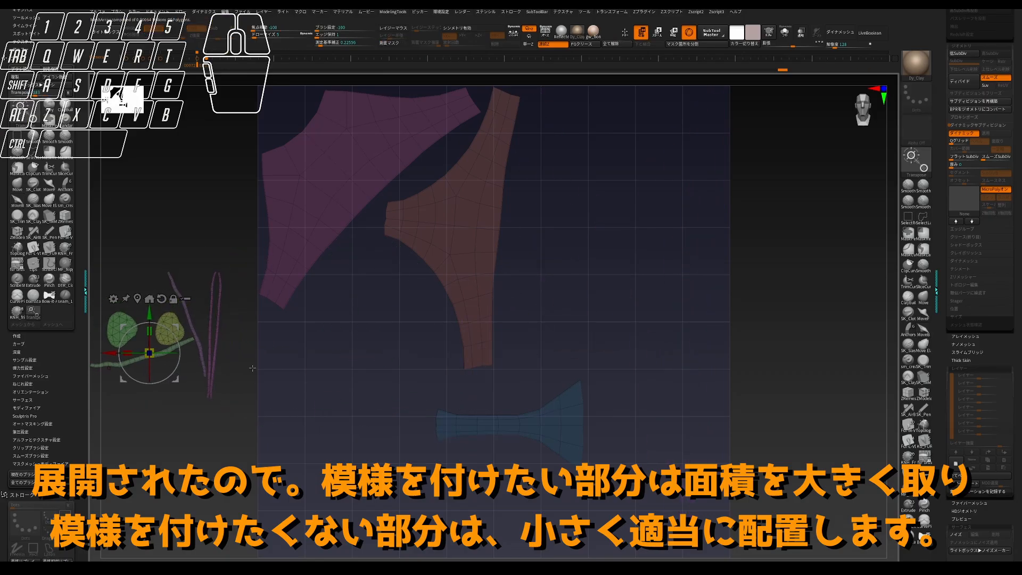
# - Rotate the pink back-panel island until its waistline is level and place it in the upper middle of the UV square
pyautogui.keyDown('ctrl'); pyautogui.moveTo(186, 229); pyautogui.dragTo(213, 251); pyautogui.keyUp('ctrl')
pyautogui.press('q')
pyautogui.keyDown('ctrl'); pyautogui.keyDown('shift'); pyautogui.click(318, 223); pyautogui.keyUp('shift'); pyautogui.keyUp('ctrl')
pyautogui.keyDown('ctrl'); pyautogui.click(354, 272); pyautogui.keyUp('ctrl')
pyautogui.keyDown('ctrl'); pyautogui.keyDown('shift'); pyautogui.click(354, 272); pyautogui.keyUp('shift'); pyautogui.keyUp('ctrl')
pyautogui.keyDown('ctrl'); pyautogui.click(354, 271); pyautogui.keyUp('ctrl')
pyautogui.press('w')
pyautogui.keyDown('alt'); pyautogui.click(370, 198); pyautogui.keyUp('alt')
pyautogui.moveTo(400, 190); pyautogui.dragTo(314, 160)
pyautogui.moveTo(370, 198); pyautogui.dragTo(518, 172)
pyautogui.moveTo(496, 130); pyautogui.dragTo(524, 91)
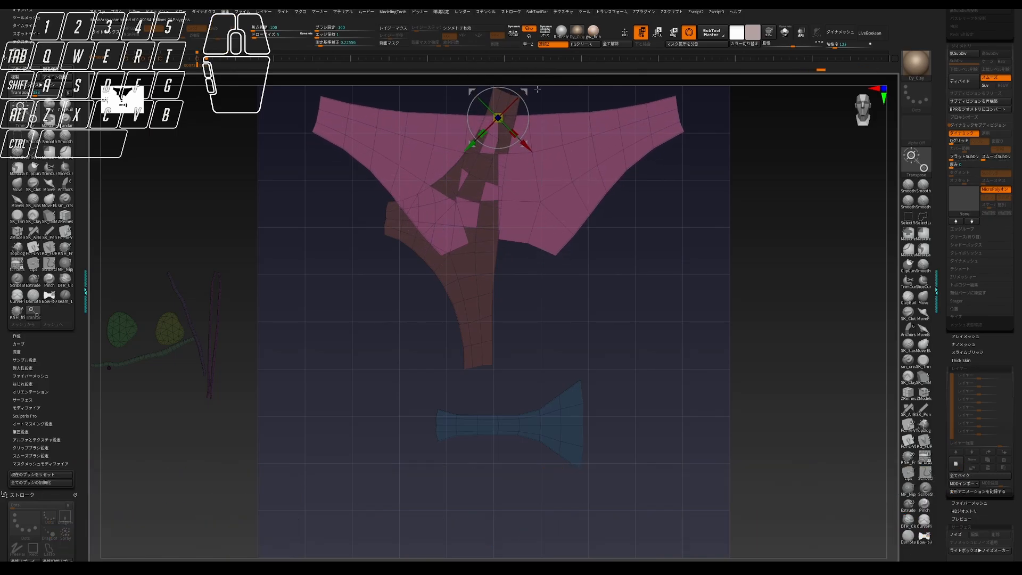
# - Rotate the orange front-panel island level and place it centred below the pink island in the UV square
pyautogui.keyDown('ctrl'); pyautogui.moveTo(793, 176); pyautogui.dragTo(804, 213); pyautogui.keyUp('ctrl')
pyautogui.keyDown('ctrl'); pyautogui.keyDown('shift'); pyautogui.click(476, 309); pyautogui.keyUp('shift'); pyautogui.keyUp('ctrl')
pyautogui.keyDown('ctrl'); pyautogui.keyDown('shift'); pyautogui.click(796, 269); pyautogui.keyUp('shift'); pyautogui.keyUp('ctrl')
pyautogui.keyDown('alt'); pyautogui.moveTo(500, 87); pyautogui.dragTo(498, 153, button='right'); pyautogui.keyUp('alt')
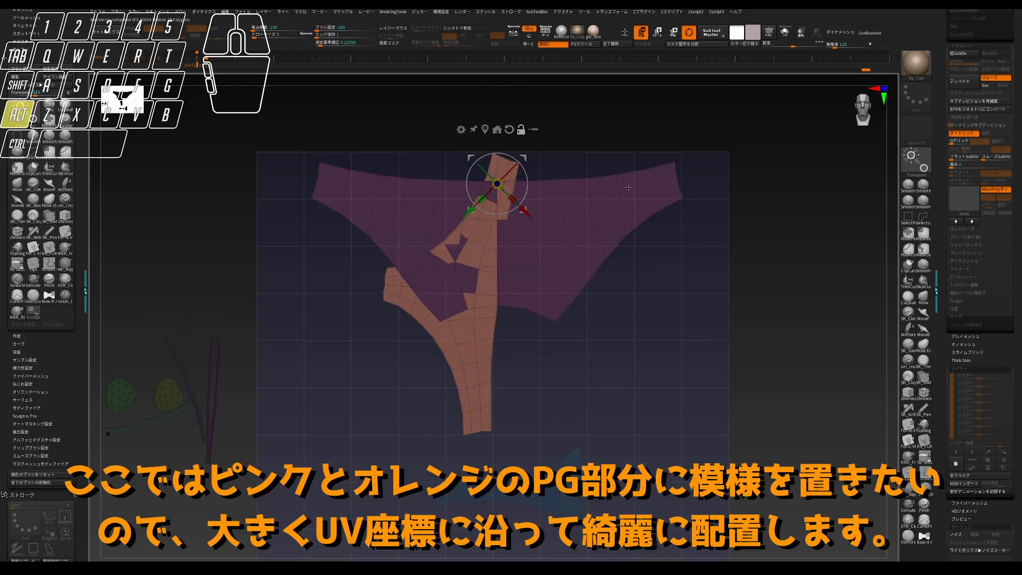
pyautogui.keyDown('alt'); pyautogui.click(485, 130); pyautogui.keyUp('alt')
pyautogui.moveTo(479, 307); pyautogui.dragTo(524, 360)
pyautogui.keyDown('alt'); pyautogui.moveTo(765, 327); pyautogui.dragTo(723, 196); pyautogui.keyUp('alt')
pyautogui.keyDown('alt'); pyautogui.click(464, 201); pyautogui.keyUp('alt')
pyautogui.moveTo(452, 255); pyautogui.dragTo(491, 239)
pyautogui.keyDown('alt'); pyautogui.moveTo(732, 291); pyautogui.dragTo(688, 245); pyautogui.keyUp('alt')
pyautogui.moveTo(458, 240); pyautogui.dragTo(446, 270)
# - Move the blue gusset island outside the UV square, below the small trim islands
pyautogui.keyDown('ctrl'); pyautogui.keyDown('shift'); pyautogui.click(462, 330); pyautogui.keyUp('shift'); pyautogui.keyUp('ctrl')
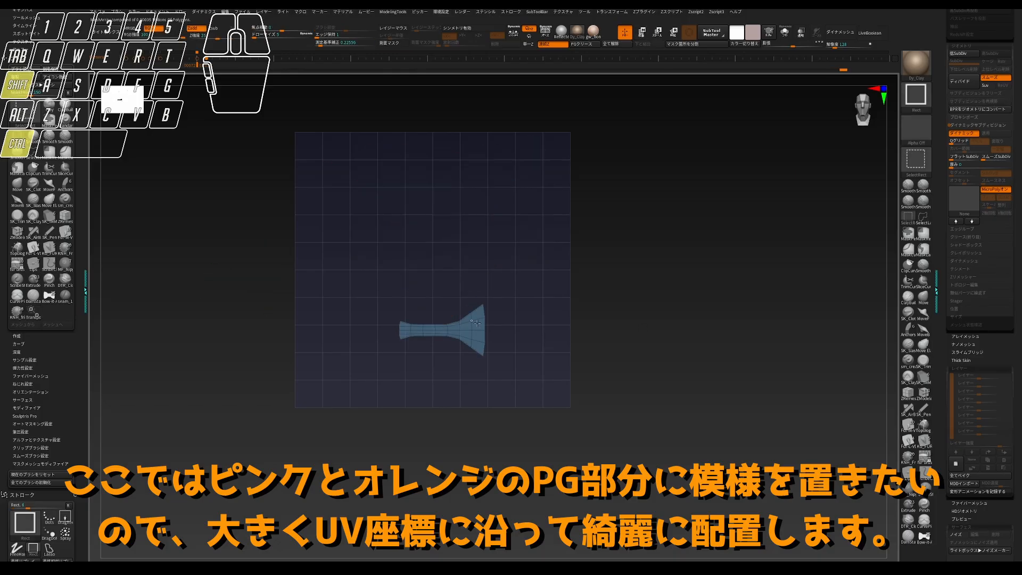
pyautogui.keyDown('ctrl'); pyautogui.keyDown('shift'); pyautogui.click(506, 340); pyautogui.keyUp('shift'); pyautogui.keyUp('ctrl')
pyautogui.keyDown('ctrl'); pyautogui.click(506, 341); pyautogui.keyUp('ctrl')
pyautogui.keyDown('alt'); pyautogui.click(429, 217); pyautogui.keyUp('alt')
pyautogui.moveTo(457, 331); pyautogui.dragTo(244, 328)
pyautogui.press('q')
pyautogui.keyDown('ctrl'); pyautogui.moveTo(699, 269); pyautogui.dragTo(655, 288); pyautogui.keyUp('ctrl')
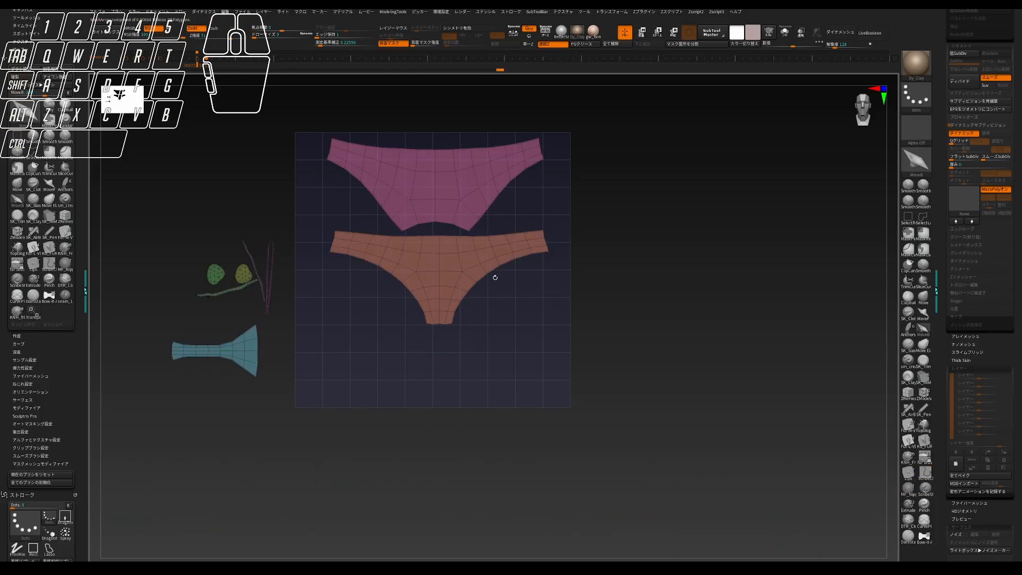
# - Move the orange front-panel island down to the lower part of the UV square, away from the pink one
pyautogui.keyDown('ctrl'); pyautogui.keyDown('shift'); pyautogui.click(477, 273); pyautogui.keyUp('shift'); pyautogui.keyUp('ctrl')
pyautogui.keyDown('ctrl'); pyautogui.keyDown('shift'); pyautogui.click(552, 269); pyautogui.keyUp('shift'); pyautogui.keyUp('ctrl')
pyautogui.keyDown('ctrl'); pyautogui.click(552, 270); pyautogui.keyUp('ctrl')
pyautogui.press('w')
pyautogui.moveTo(212, 312); pyautogui.dragTo(213, 375)
pyautogui.press('q')
pyautogui.keyDown('ctrl'); pyautogui.moveTo(703, 269); pyautogui.dragTo(677, 285); pyautogui.keyUp('ctrl')
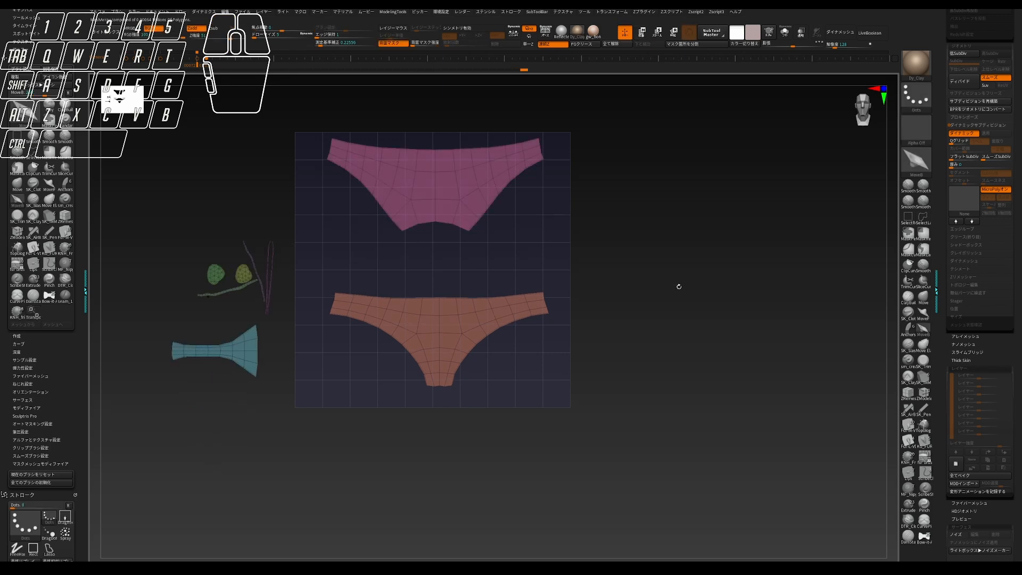
# - Unflatten the clone back to its 3D shape and copy its UVs with UV Master
pyautogui.click(612, 12)
pyautogui.click(644, 12)
pyautogui.click(688, 337)
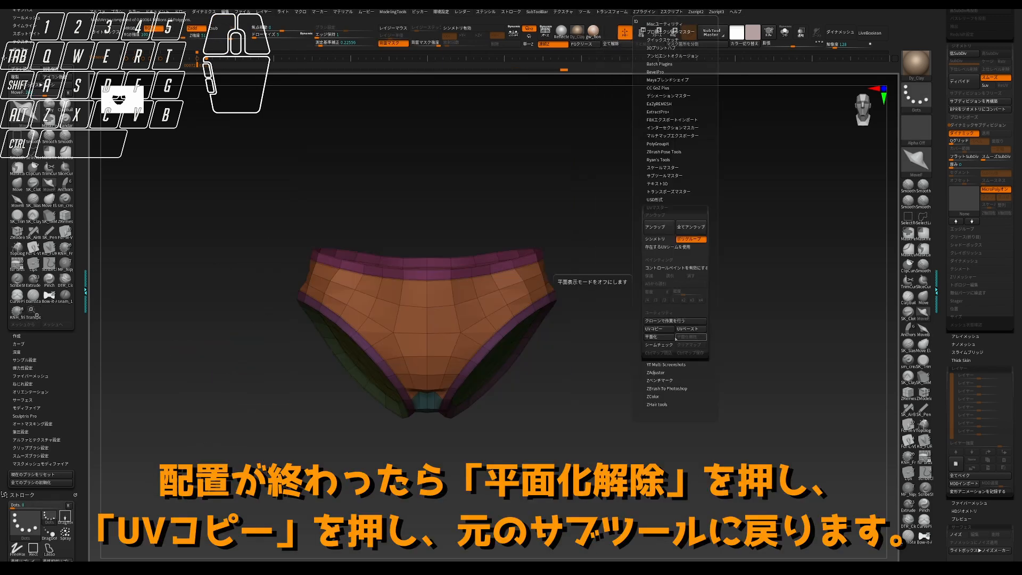
pyautogui.click(651, 329)
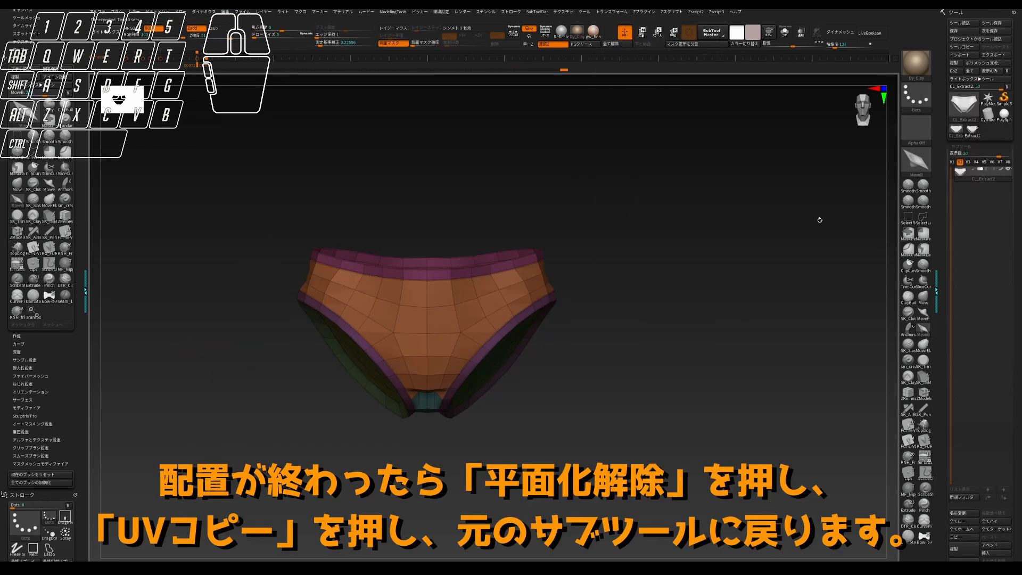
# - Switch back to the original panties tool and paste the copied UVs onto the panties subtool
pyautogui.click(971, 129)
pyautogui.click(643, 12)
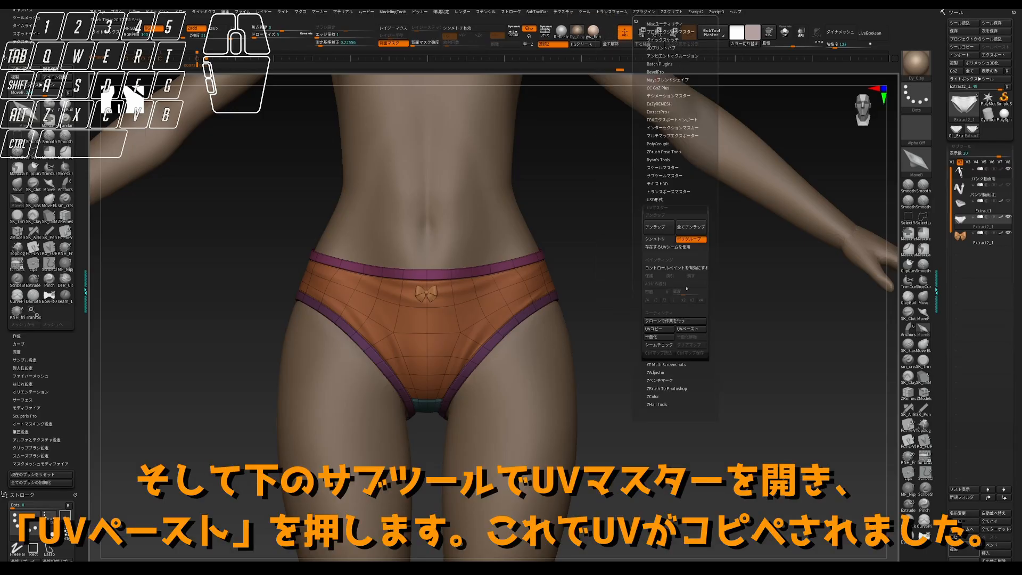
pyautogui.click(691, 329)
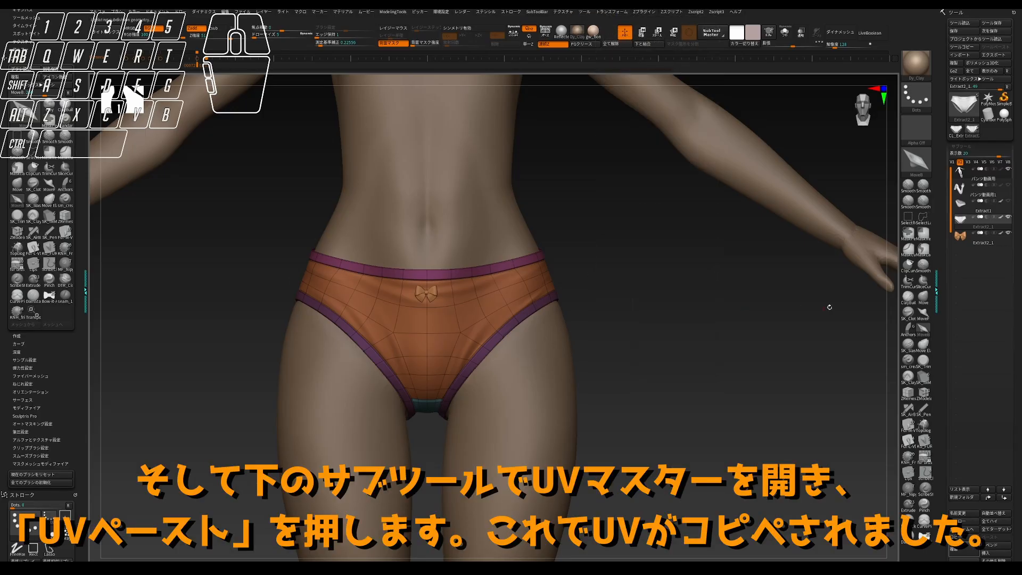
# - Check the pasted UV layout with Morph UV and return to the 3D shape
pyautogui.scroll(-5, 975, 368)
pyautogui.click(961, 334)
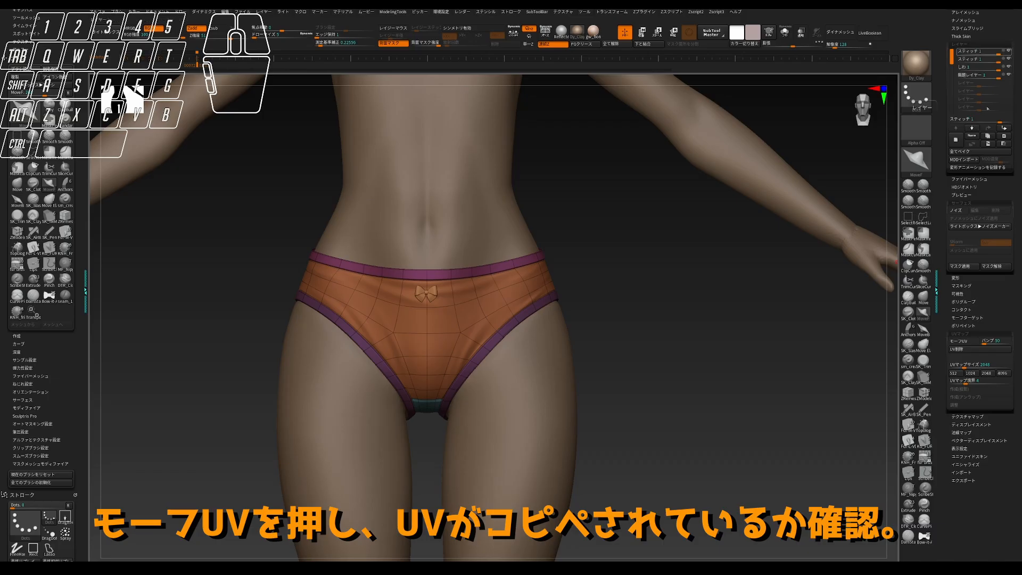
pyautogui.click(959, 340)
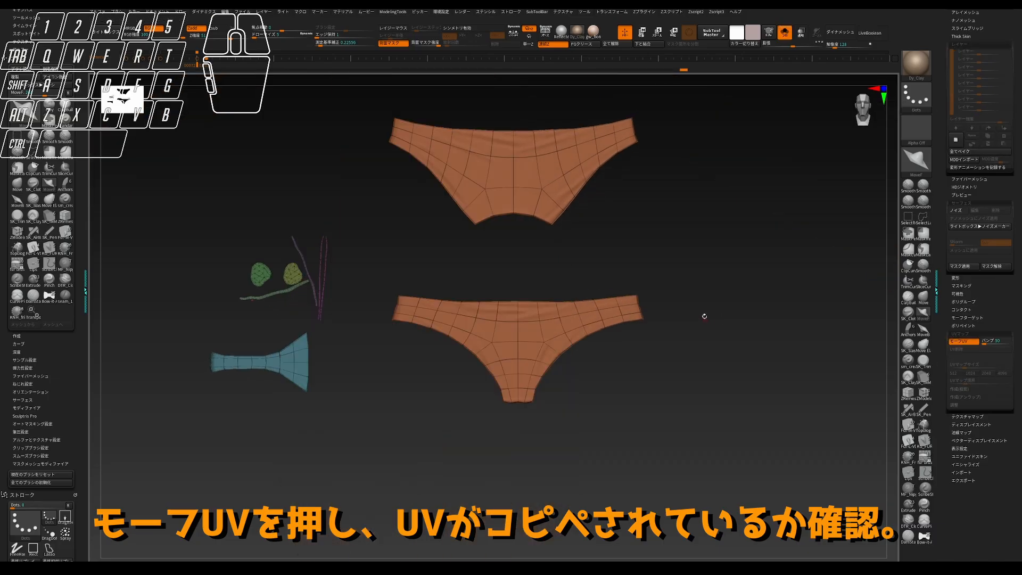
pyautogui.click(958, 341)
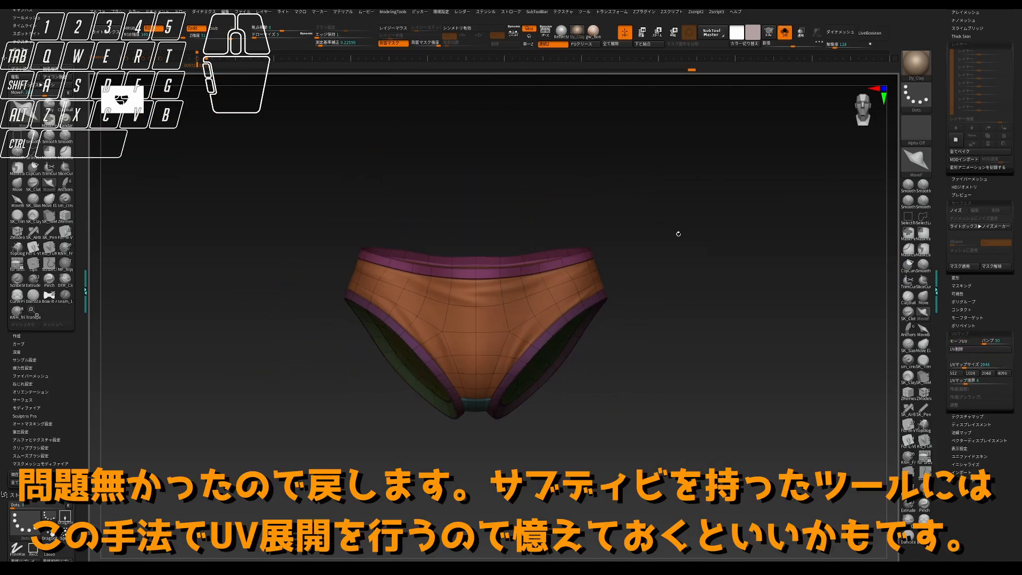
# - Apply the floral alpha to the panties as UV-based surface noise and strengthen its relief
pyautogui.scroll(5, 963, 256)
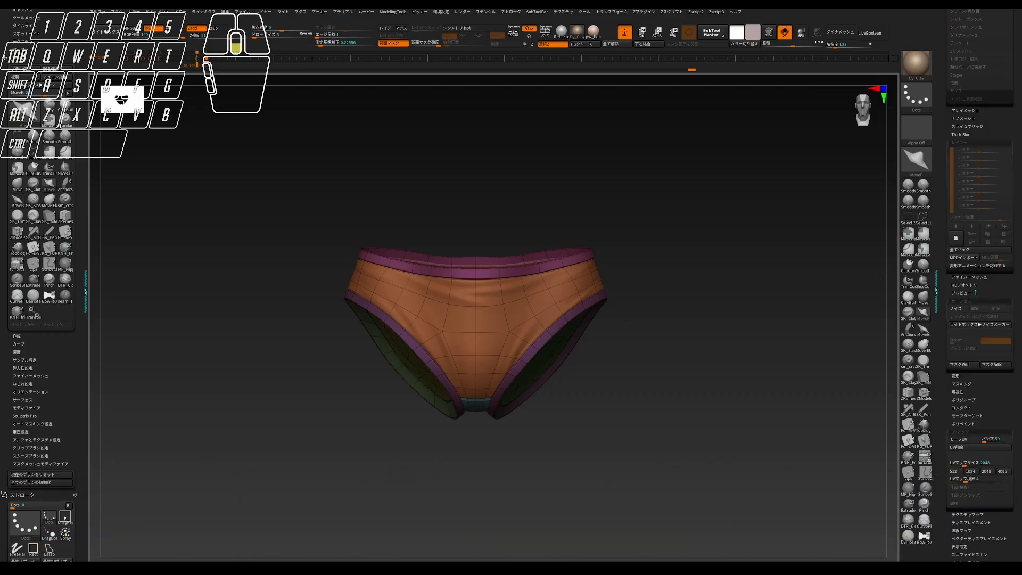
pyautogui.click(964, 278)
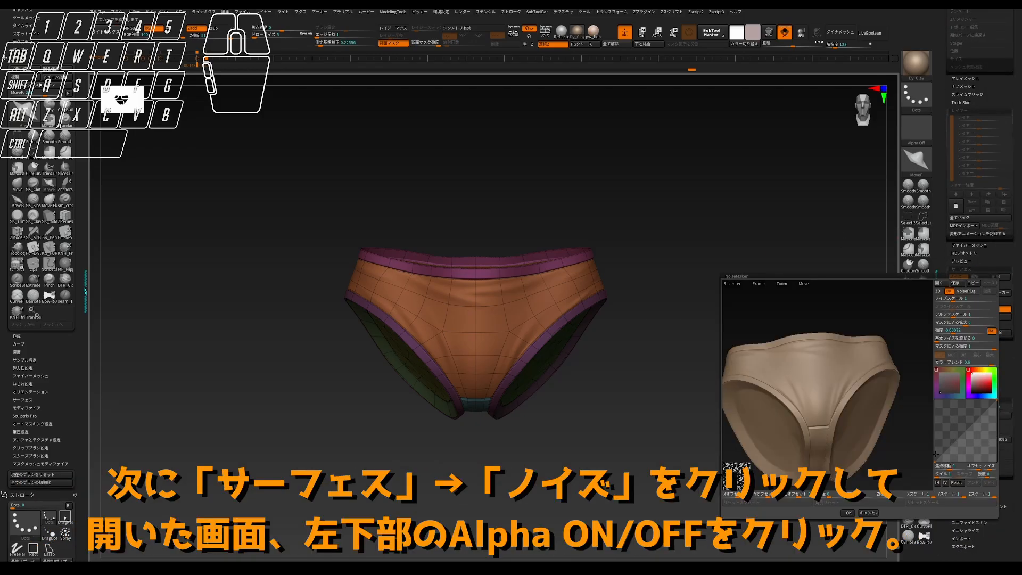
pyautogui.click(949, 292)
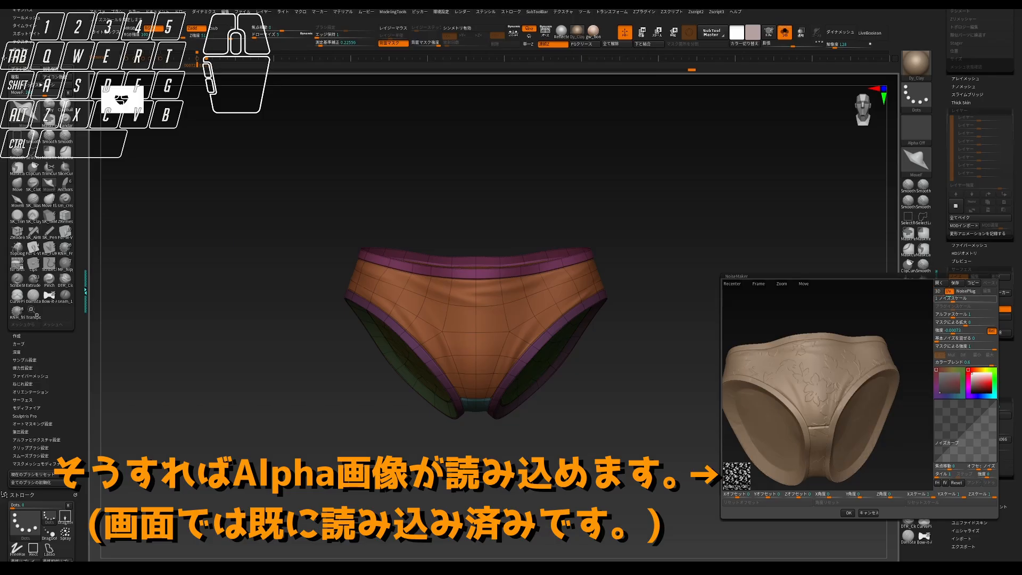
pyautogui.moveTo(951, 330); pyautogui.dragTo(954, 332)
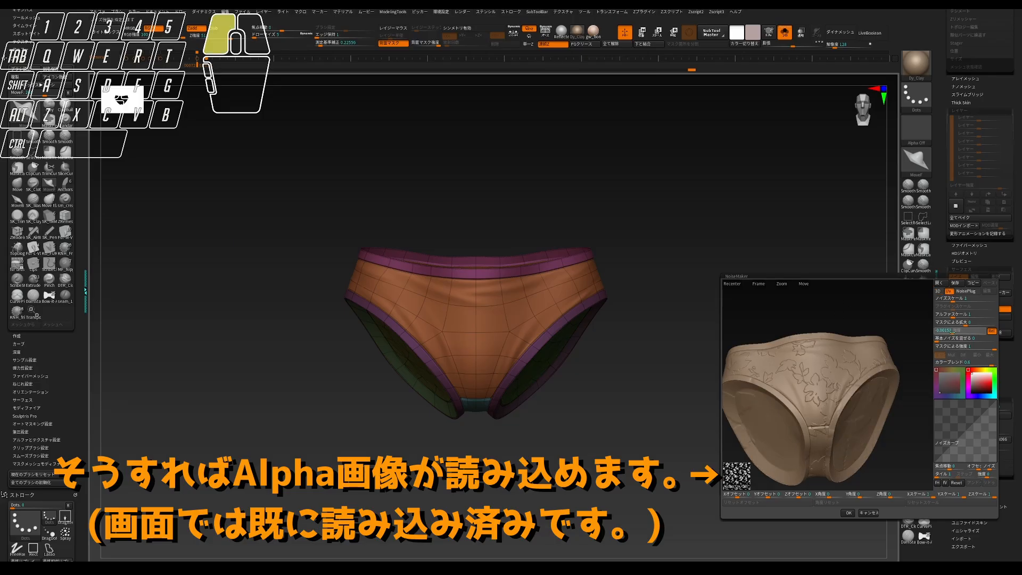
pyautogui.click(952, 331)
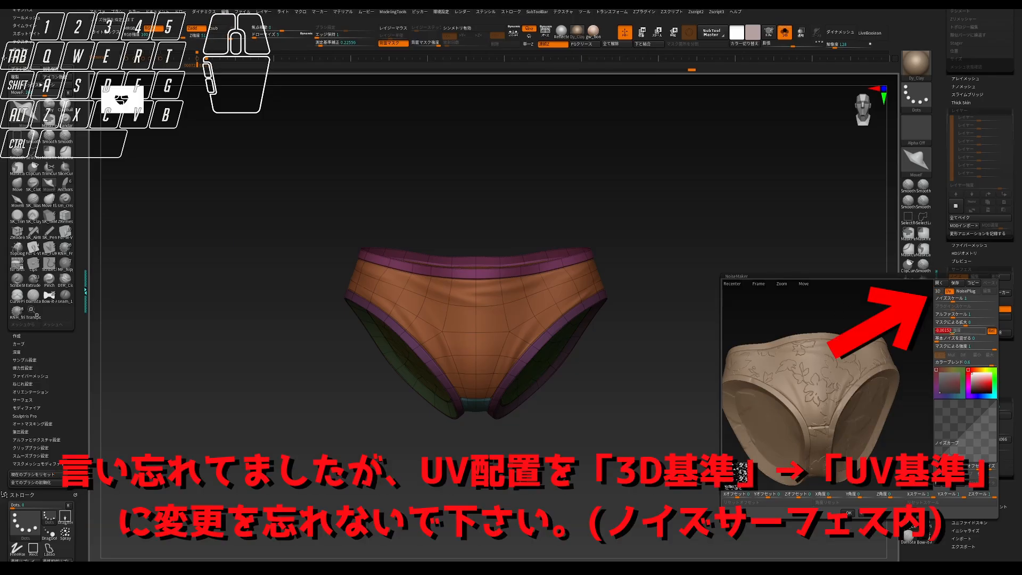
# - Try a green noise colour to preview how the floral pattern covers the panties from several sides
pyautogui.moveTo(813, 322); pyautogui.dragTo(847, 317)
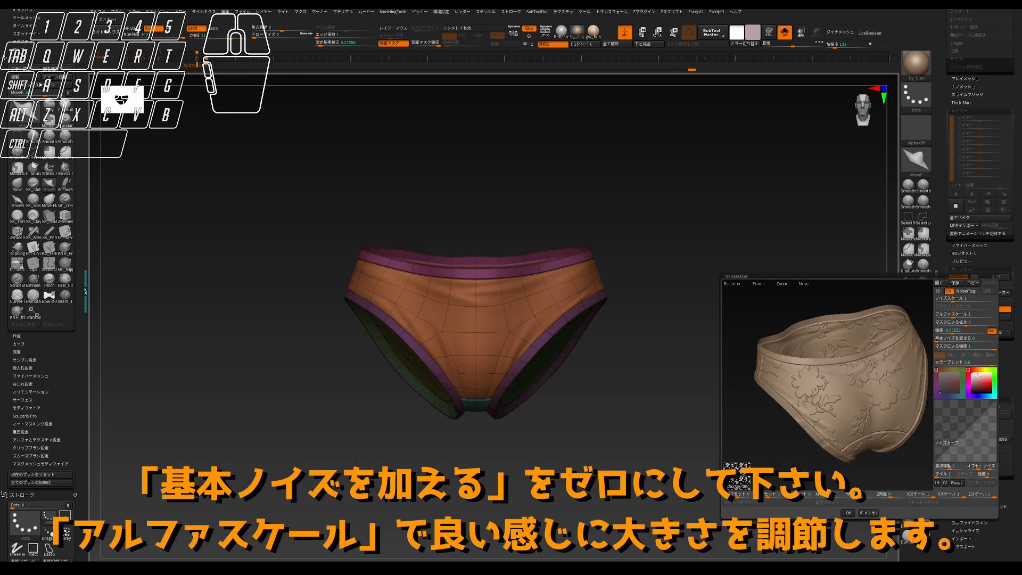
pyautogui.moveTo(980, 375); pyautogui.dragTo(961, 368)
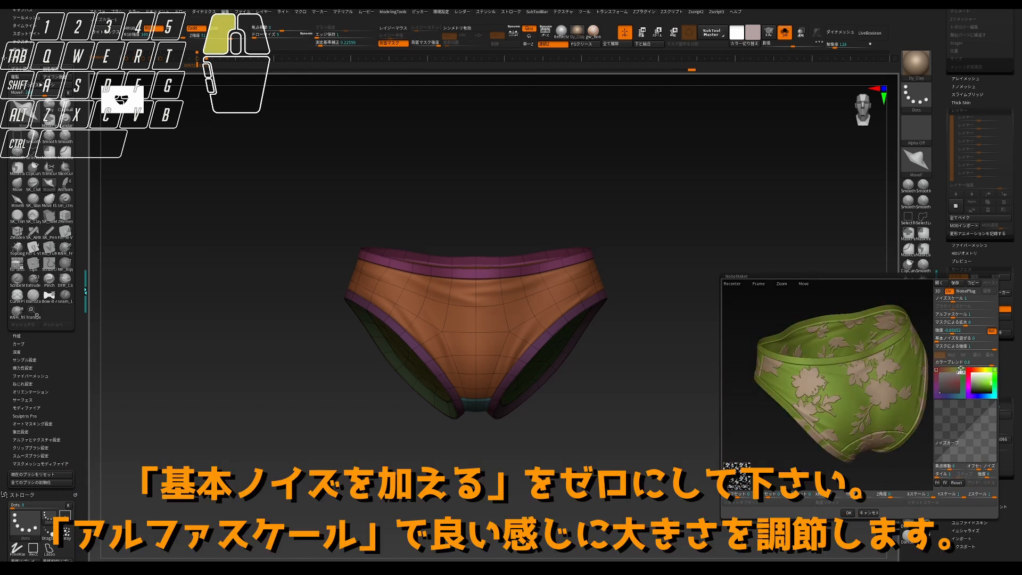
pyautogui.click(978, 377)
pyautogui.click(975, 376)
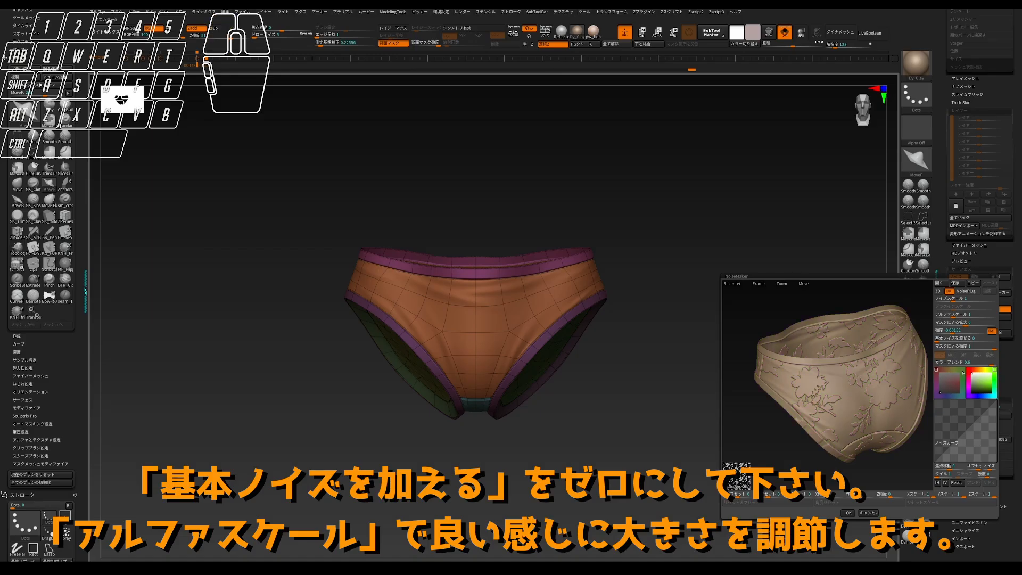
pyautogui.moveTo(820, 394); pyautogui.dragTo(879, 404)
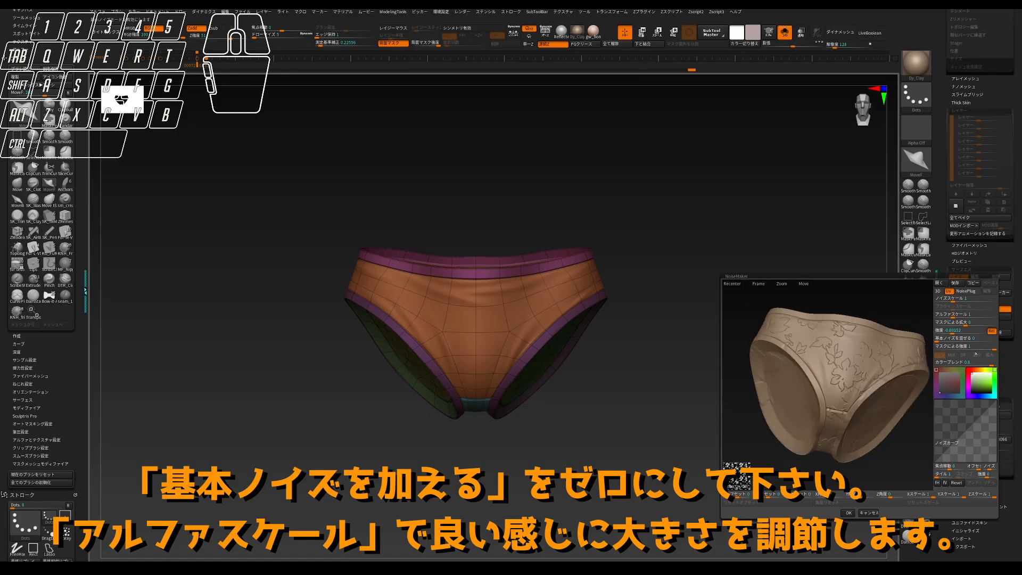
# - Accept the surface noise and mask the waistband, leg trims and inner faces that need no pattern
pyautogui.click(974, 346)
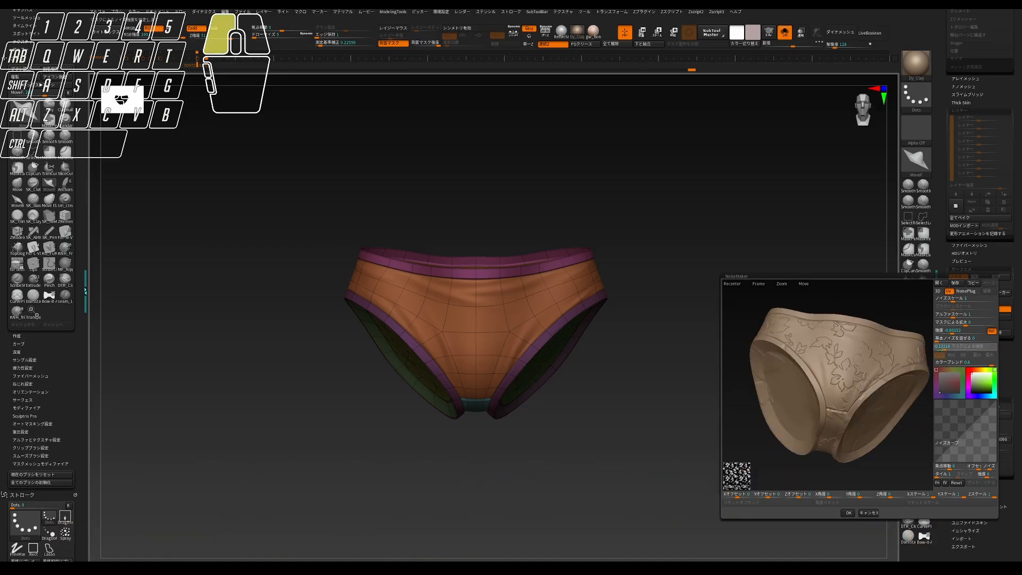
pyautogui.click(848, 513)
pyautogui.keyDown('ctrl'); pyautogui.keyDown('shift'); pyautogui.doubleClick(533, 346); pyautogui.keyUp('shift'); pyautogui.keyUp('ctrl')
pyautogui.moveTo(591, 448); pyautogui.dragTo(622, 394)
pyautogui.keyDown('ctrl'); pyautogui.keyDown('shift'); pyautogui.click(622, 394); pyautogui.keyUp('shift'); pyautogui.keyUp('ctrl')
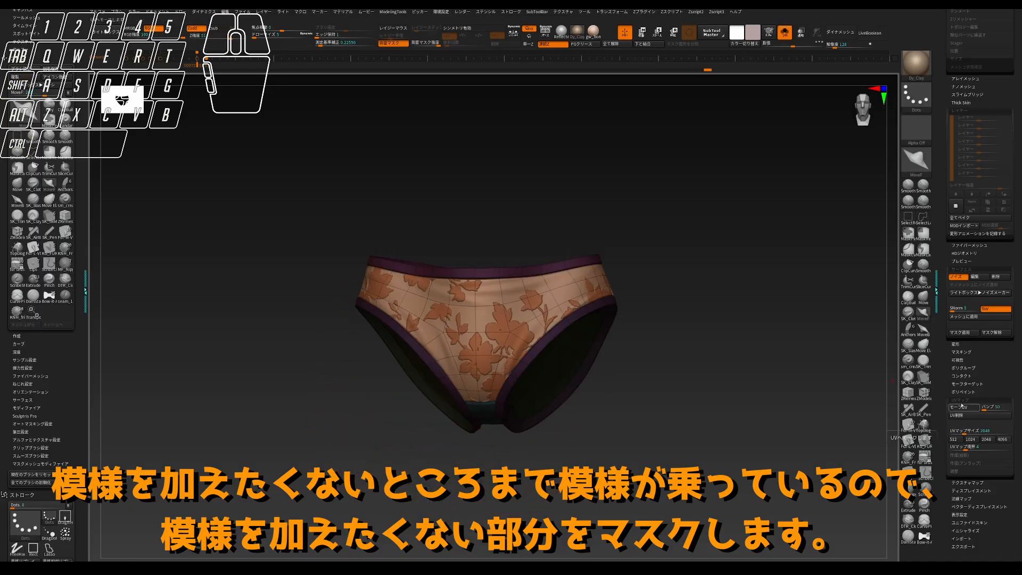
# - Reopen the surface noise settings, set the mask strength to 1 and accept the change
pyautogui.click(972, 278)
pyautogui.moveTo(881, 421); pyautogui.dragTo(869, 432)
pyautogui.moveTo(975, 346); pyautogui.dragTo(1019, 353)
pyautogui.click(848, 512)
pyautogui.keyDown('ctrl'); pyautogui.moveTo(817, 453); pyautogui.dragTo(793, 425); pyautogui.keyUp('ctrl')
pyautogui.press('z')
pyautogui.hotkey('ctrl', 'z')
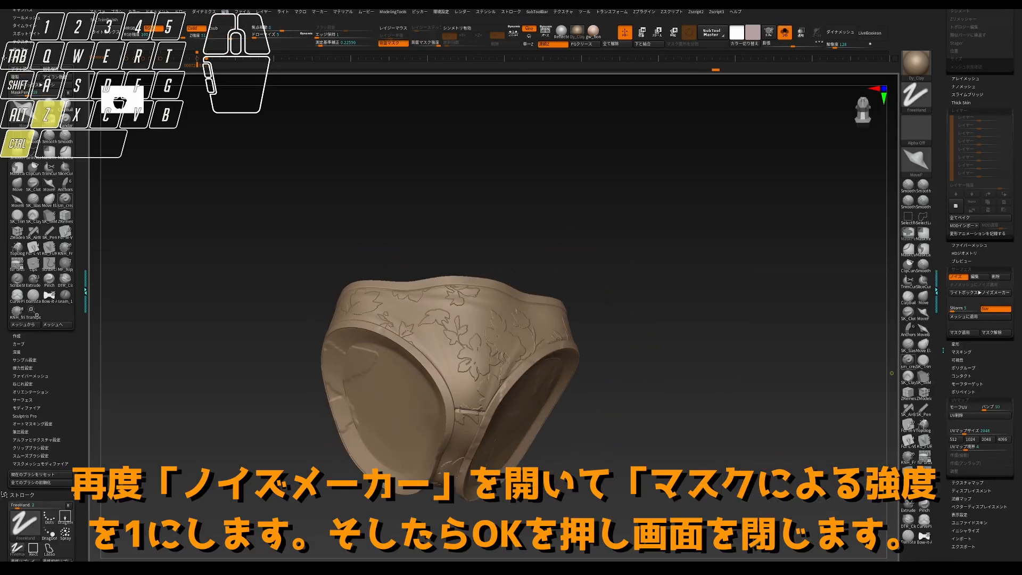
# - Adjust the noise's colour blend in NoiseMaker, accept it and inspect the floral pattern on the panties
pyautogui.click(970, 293)
pyautogui.moveTo(967, 362); pyautogui.dragTo(927, 373)
pyautogui.click(848, 513)
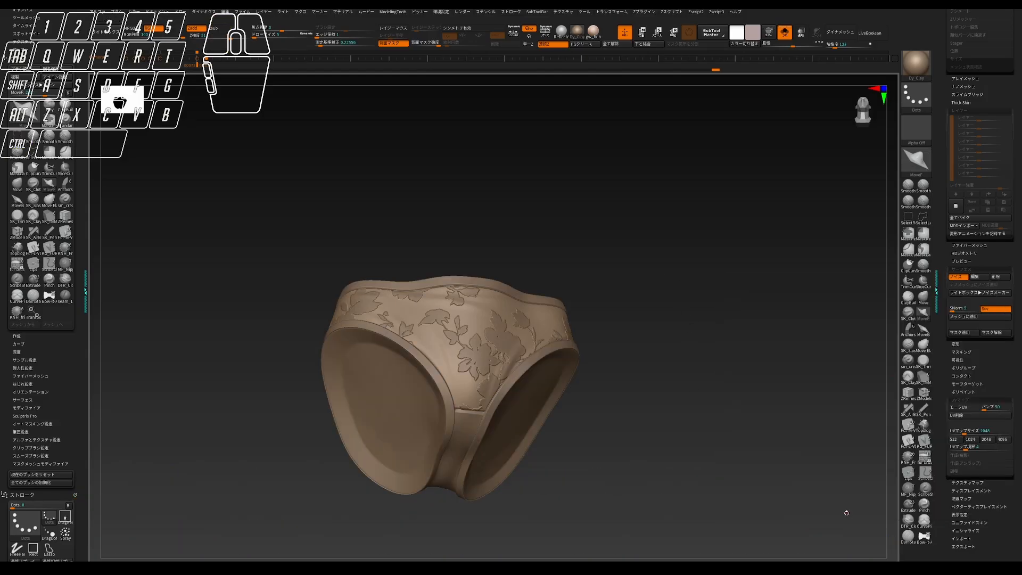
pyautogui.moveTo(825, 479); pyautogui.dragTo(766, 450)
pyautogui.moveTo(688, 251); pyautogui.dragTo(714, 326)
# - Create a sculpt layer, apply the surface noise to the mesh in it and toggle the layer to check the relief
pyautogui.click(956, 206)
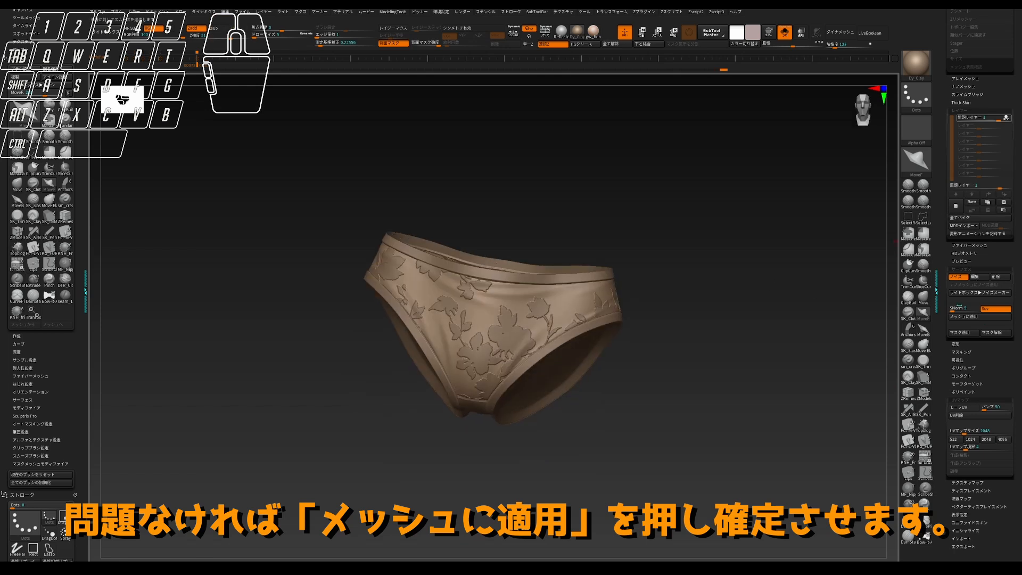
pyautogui.click(970, 319)
pyautogui.moveTo(759, 274); pyautogui.dragTo(763, 234)
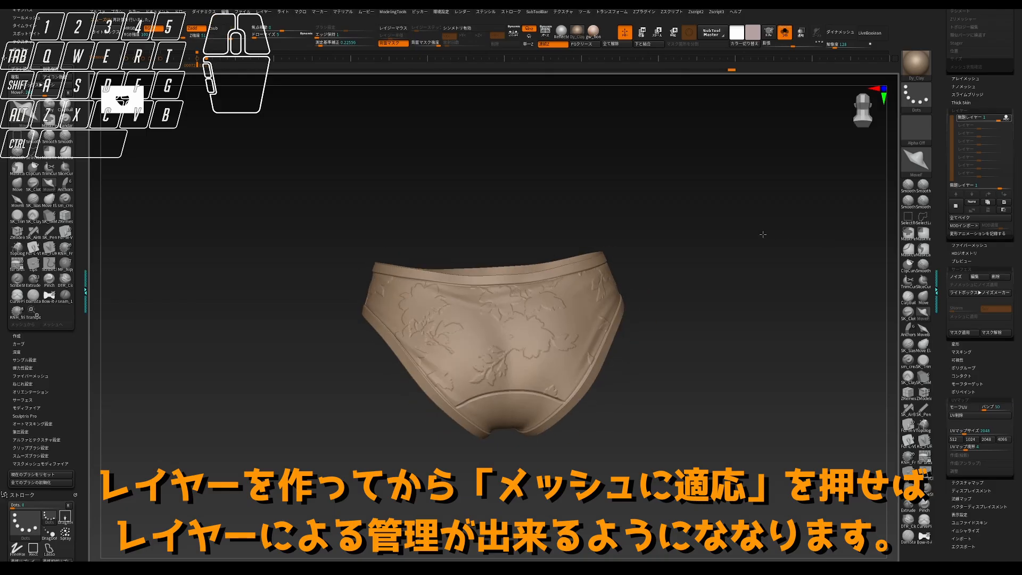
pyautogui.click(1004, 123)
pyautogui.moveTo(873, 191); pyautogui.dragTo(812, 200)
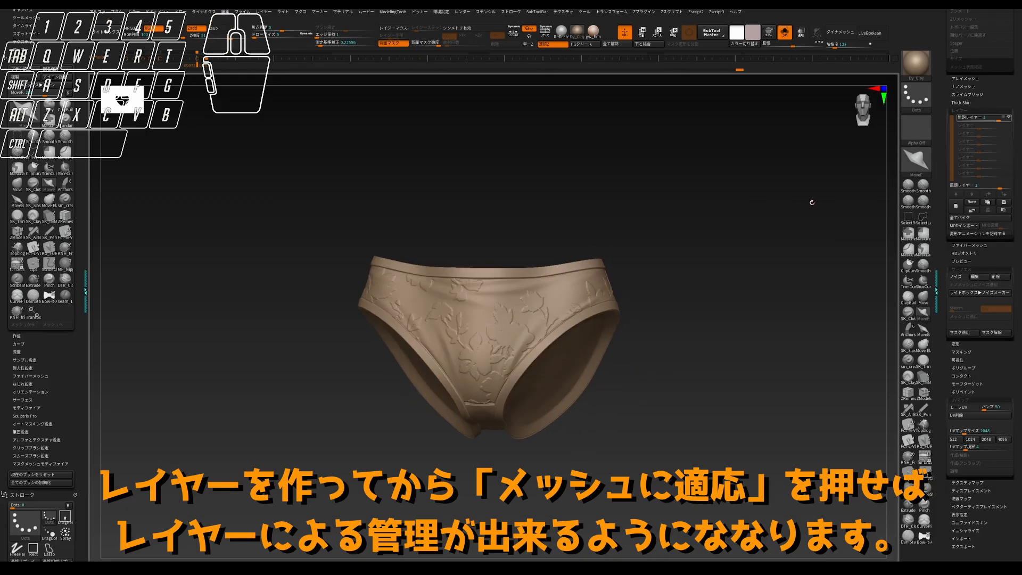
pyautogui.hotkey('ctrl', 'z')
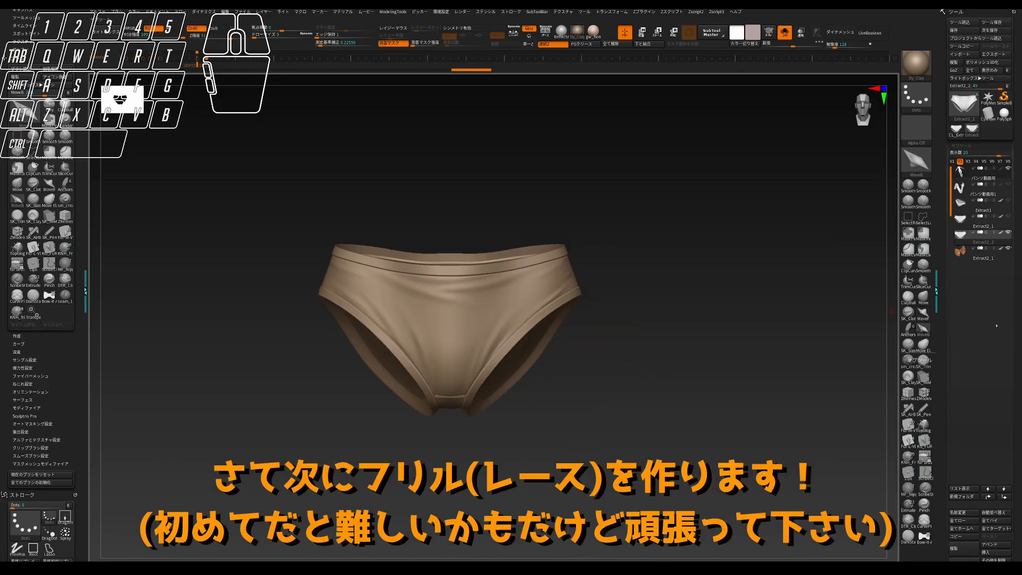
# - On the panties copy, isolate the outer surface and delete the extra thickness to leave a single-layer mesh
pyautogui.scroll(5, 980, 287)
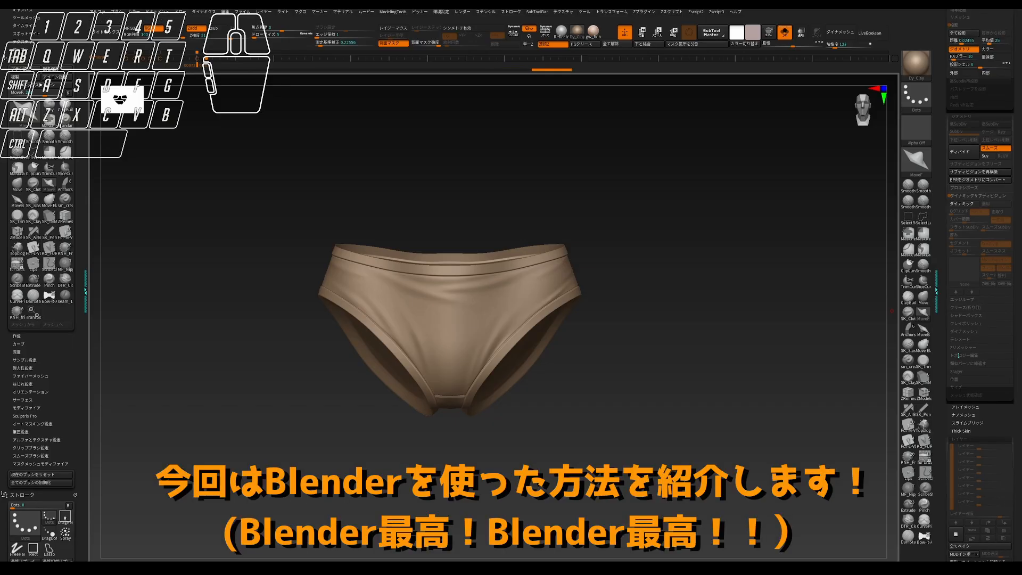
pyautogui.moveTo(637, 258); pyautogui.dragTo(559, 223)
pyautogui.keyDown('ctrl'); pyautogui.keyDown('shift'); pyautogui.click(582, 318); pyautogui.keyUp('shift'); pyautogui.keyUp('ctrl')
pyautogui.moveTo(671, 266); pyautogui.dragTo(820, 277)
pyautogui.keyDown('ctrl'); pyautogui.keyDown('shift'); pyautogui.click(436, 320); pyautogui.keyUp('shift'); pyautogui.keyUp('ctrl')
pyautogui.rightClick(689, 339)
pyautogui.click(675, 400)
pyautogui.moveTo(595, 246); pyautogui.dragTo(847, 240)
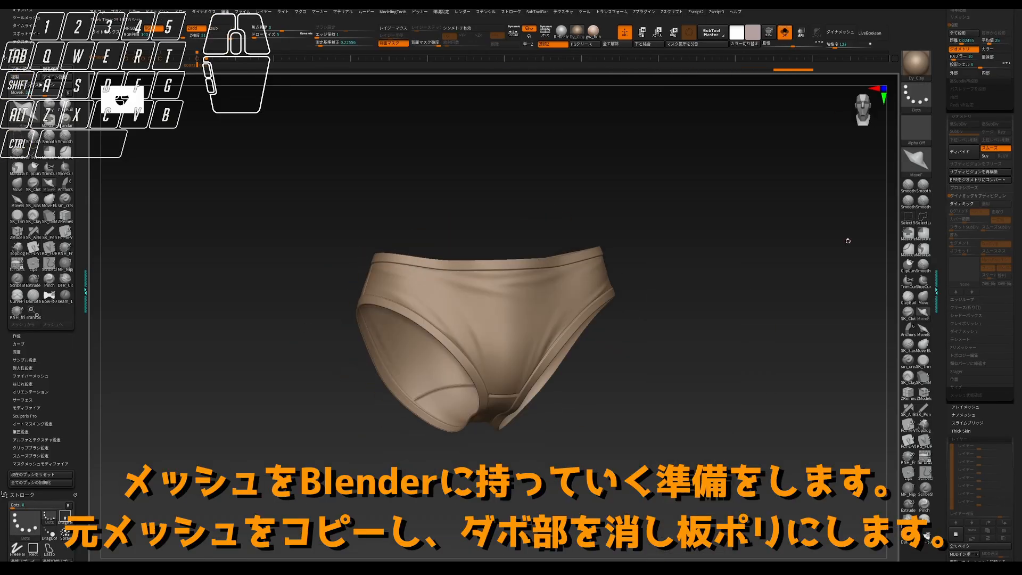
# - Reconstruct the copy's lower subdivision levels, delete the higher and lower levels to reduce its density, and check its topology
pyautogui.click(965, 174)
pyautogui.click(965, 174)
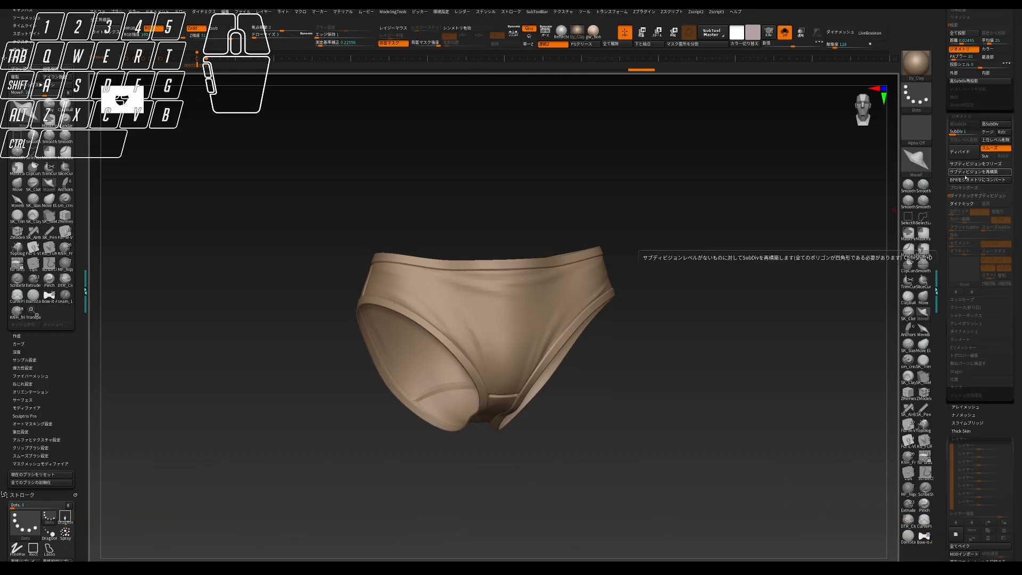
pyautogui.press('d')
pyautogui.click(996, 140)
pyautogui.click(965, 140)
pyautogui.hotkey('shift', 'f')
pyautogui.moveTo(841, 215); pyautogui.dragTo(752, 245)
pyautogui.hotkey('shift', 'f')
# - Send the reduced panties mesh to Blender with GoZ and bring the imported model into close view
pyautogui.scroll(10, 974, 197)
pyautogui.click(993, 257)
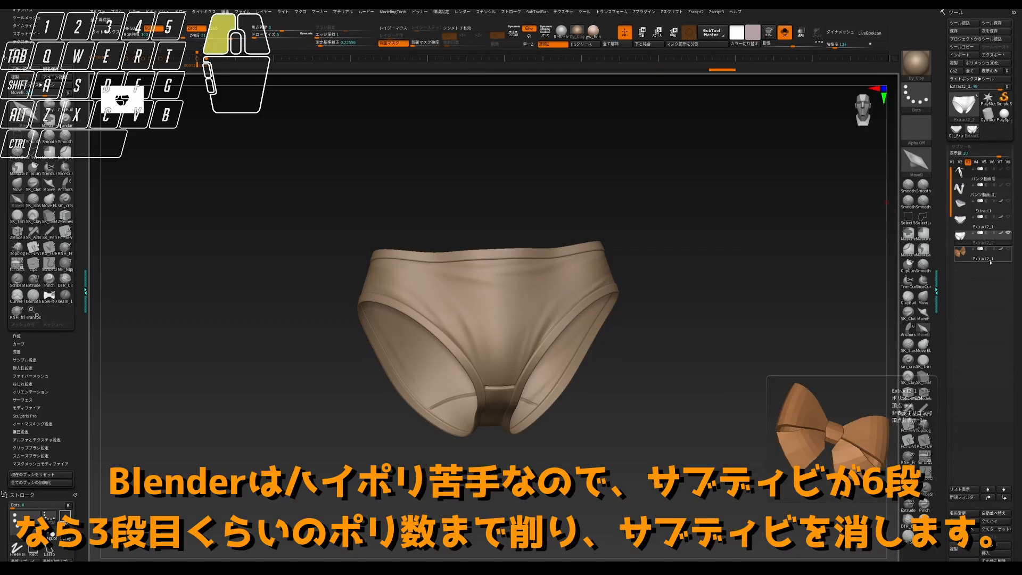
pyautogui.click(785, 32)
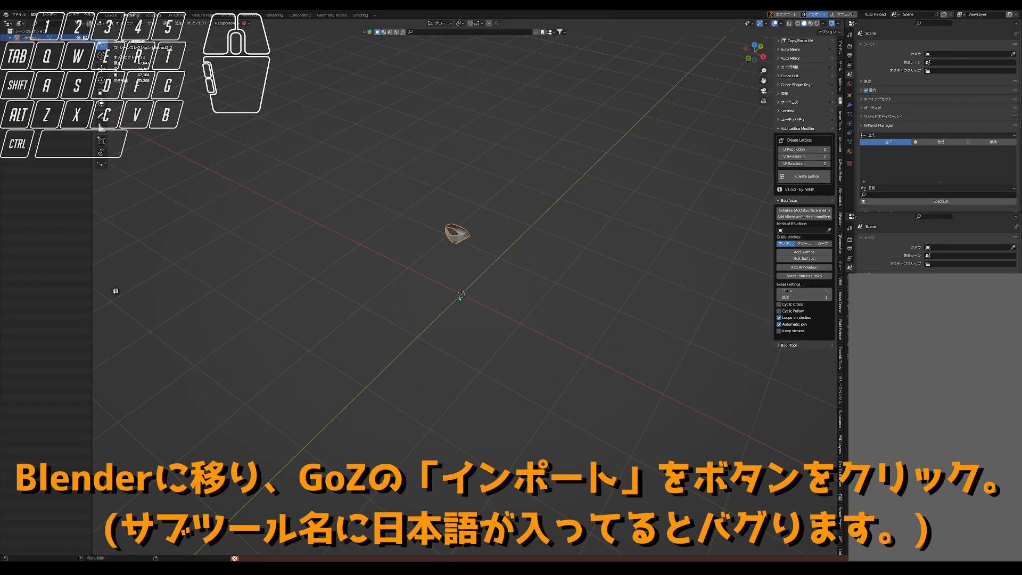
pyautogui.scroll(14, 459, 233)
pyautogui.moveTo(459, 233); pyautogui.dragTo(466, 225, button='middle')
pyautogui.scroll(-8, 466, 226)
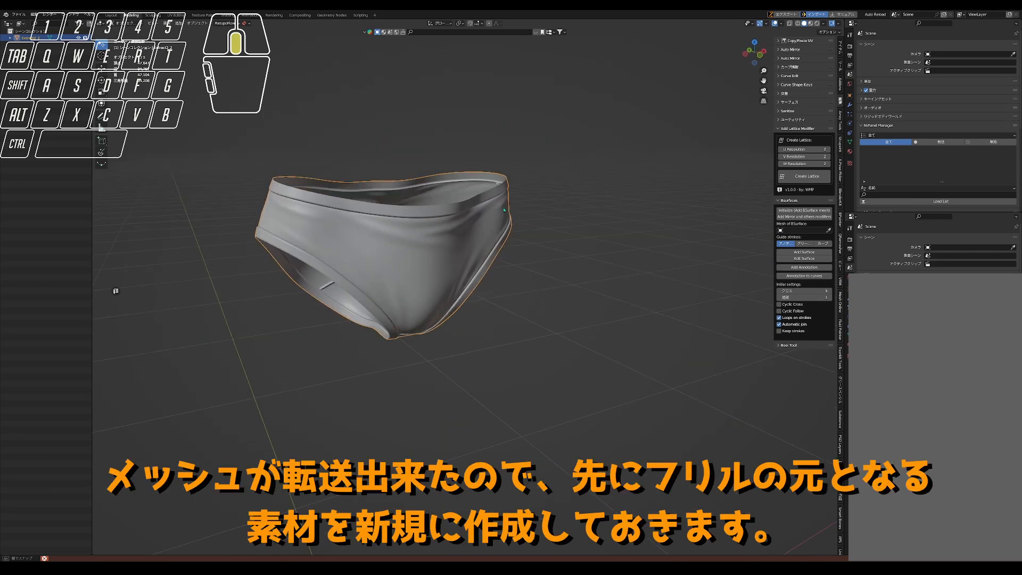
# - Add a new plane mesh to the scene as the base for the frill
pyautogui.press('KP_1')
pyautogui.scroll(3, 504, 274)
pyautogui.scroll(-5, 504, 274)
pyautogui.hotkey('shift', 'a')
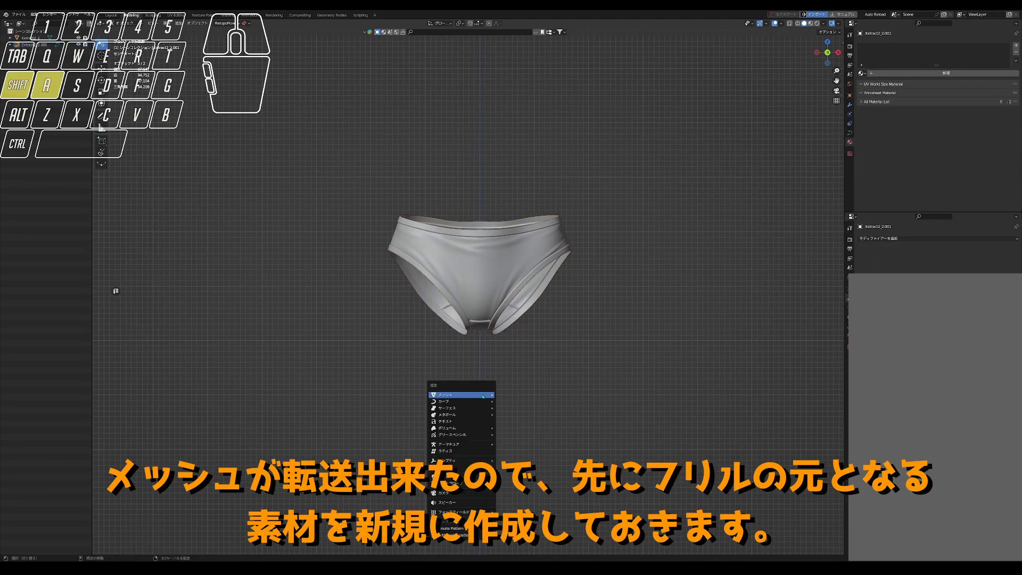
pyautogui.moveTo(483, 397)
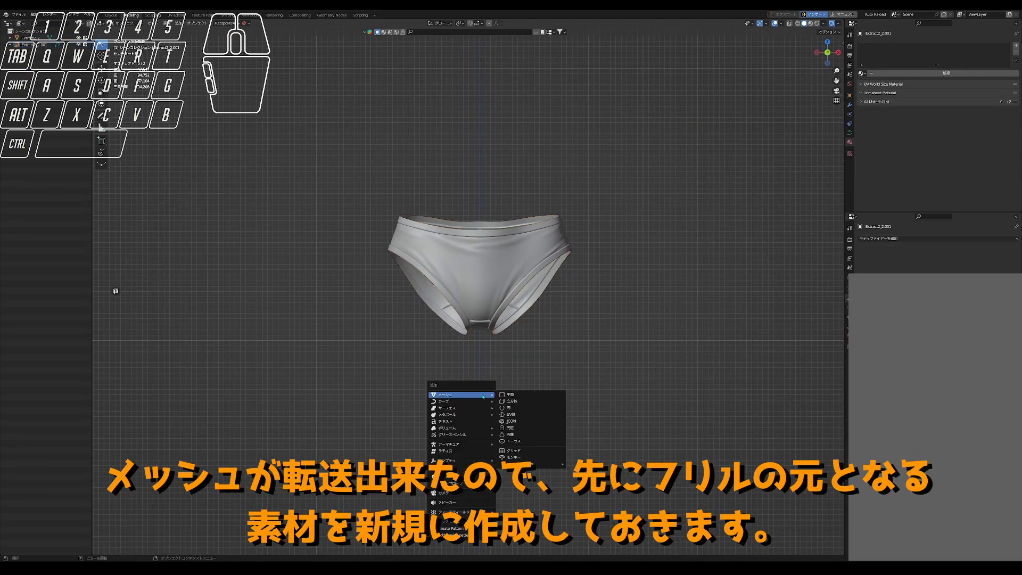
pyautogui.click(518, 394)
pyautogui.moveTo(489, 372); pyautogui.dragTo(490, 391, button='middle')
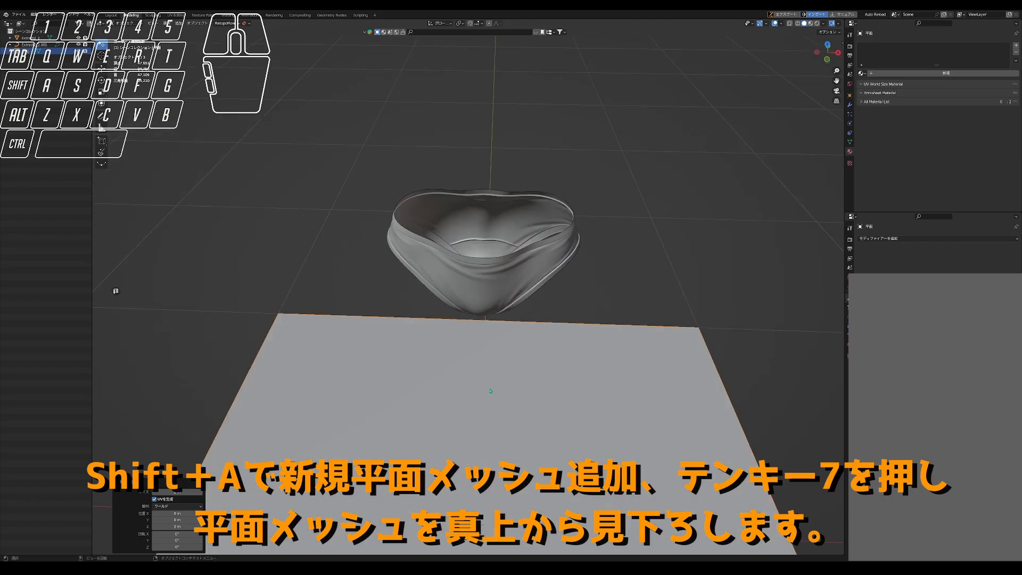
pyautogui.scroll(-6, 490, 390)
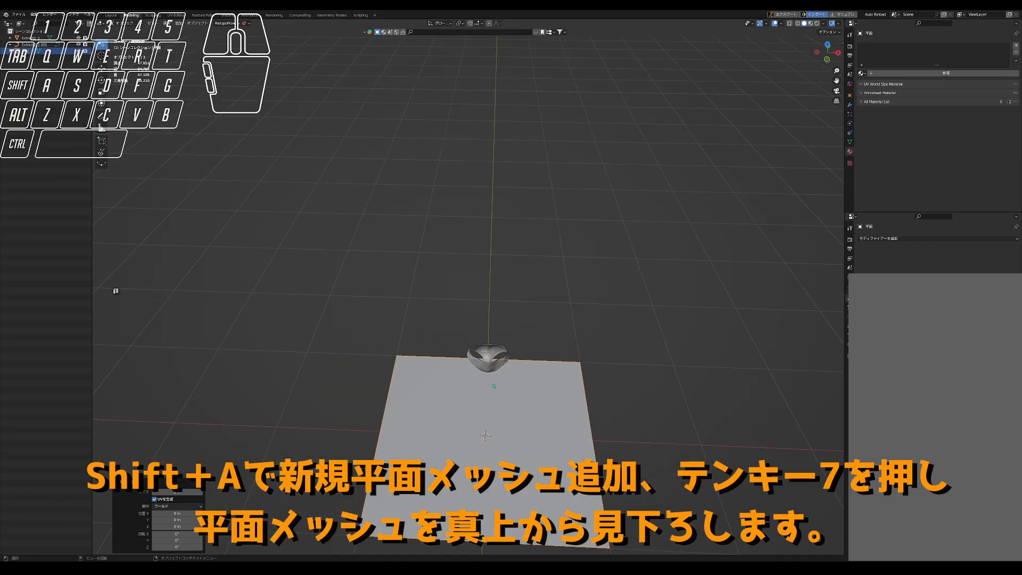
# - Viewed from straight above, scale the plane down to about the crotch width and isolate it in local view
pyautogui.press('3')
pyautogui.press('4')
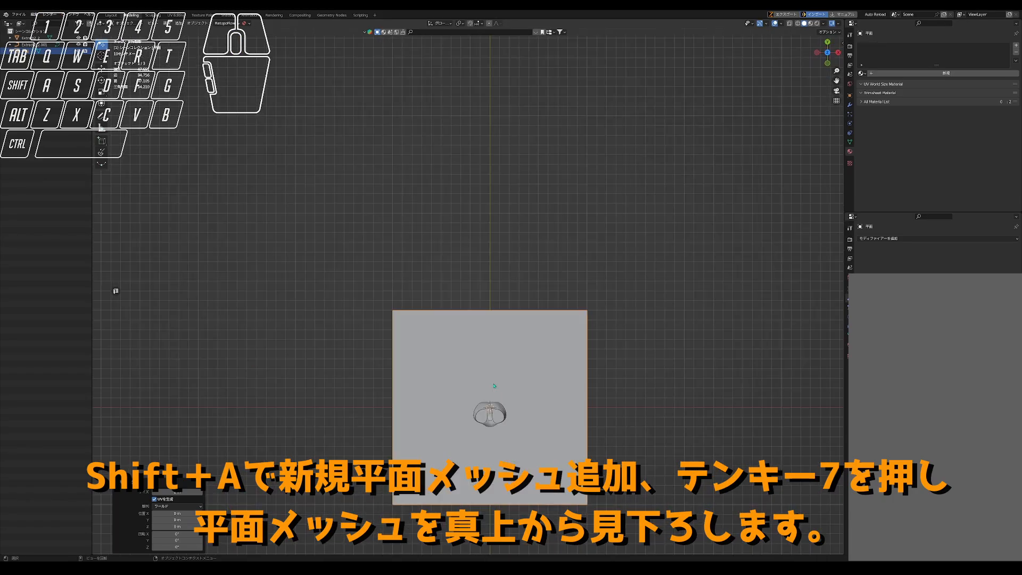
pyautogui.scroll(3, 491, 392)
pyautogui.scroll(1, 490, 392)
pyautogui.keyDown('shift'); pyautogui.moveTo(491, 392); pyautogui.dragTo(472, 298, button='middle'); pyautogui.keyUp('shift')
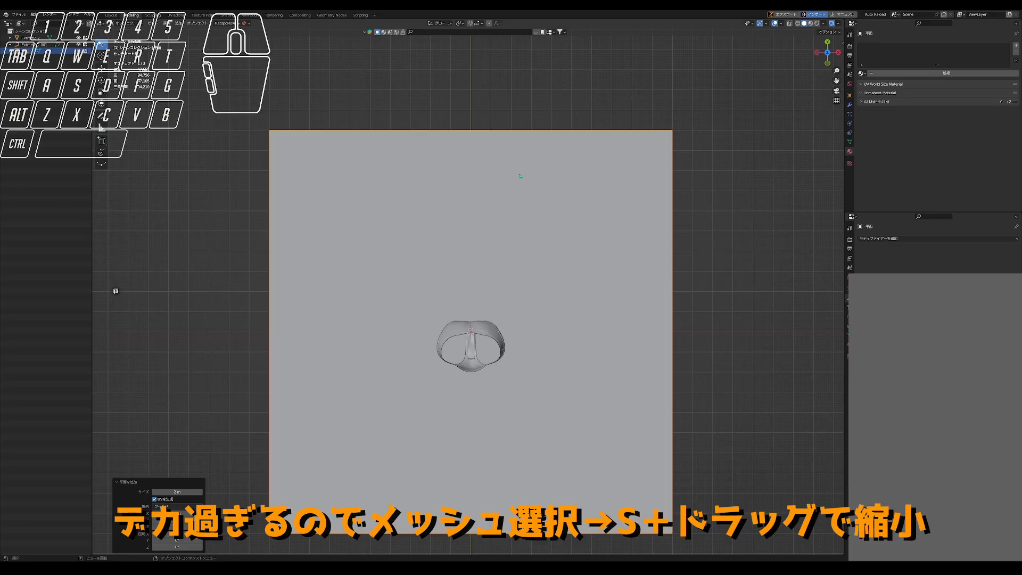
pyautogui.press('s')
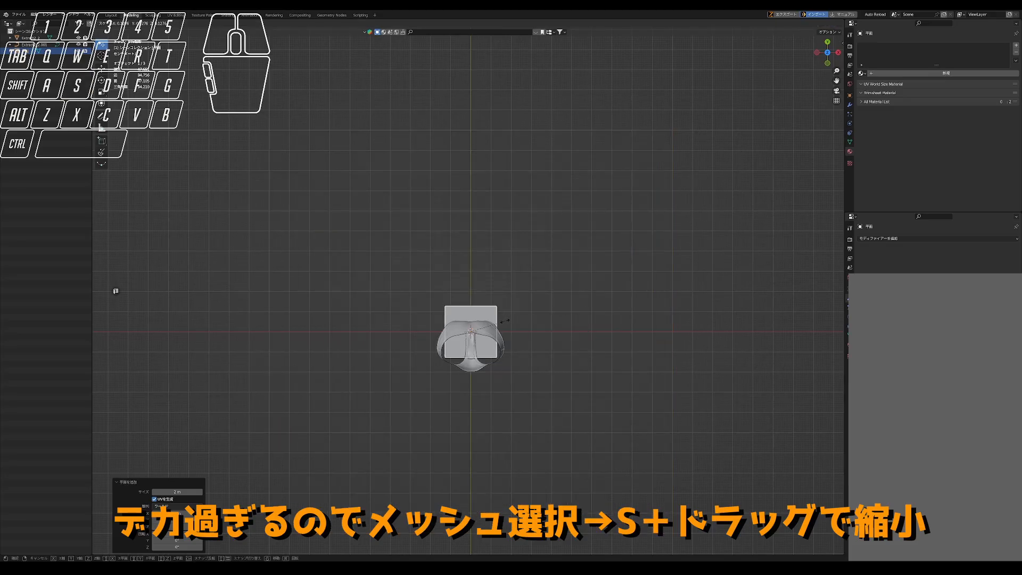
pyautogui.click(471, 319)
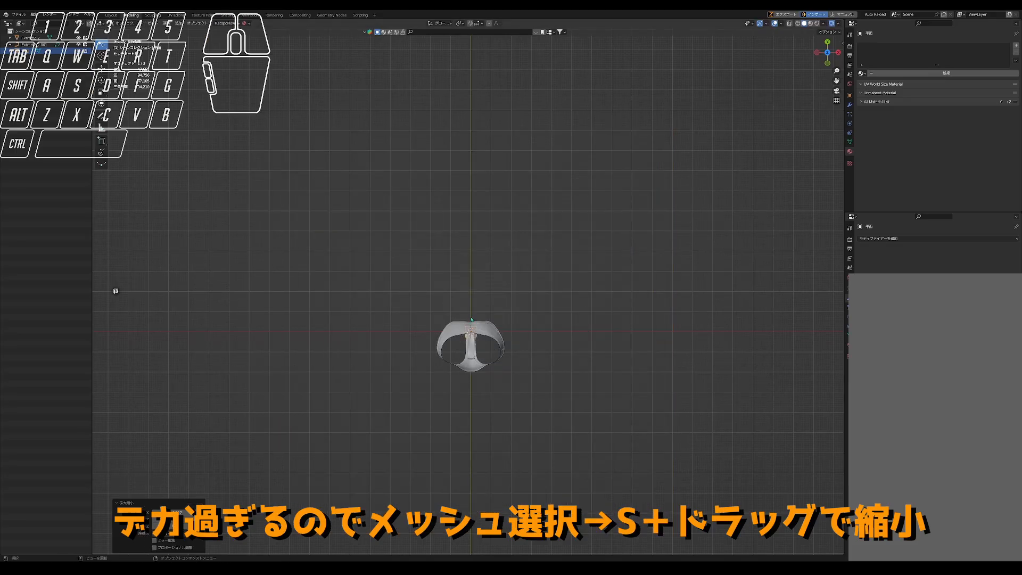
pyautogui.scroll(10, 473, 337)
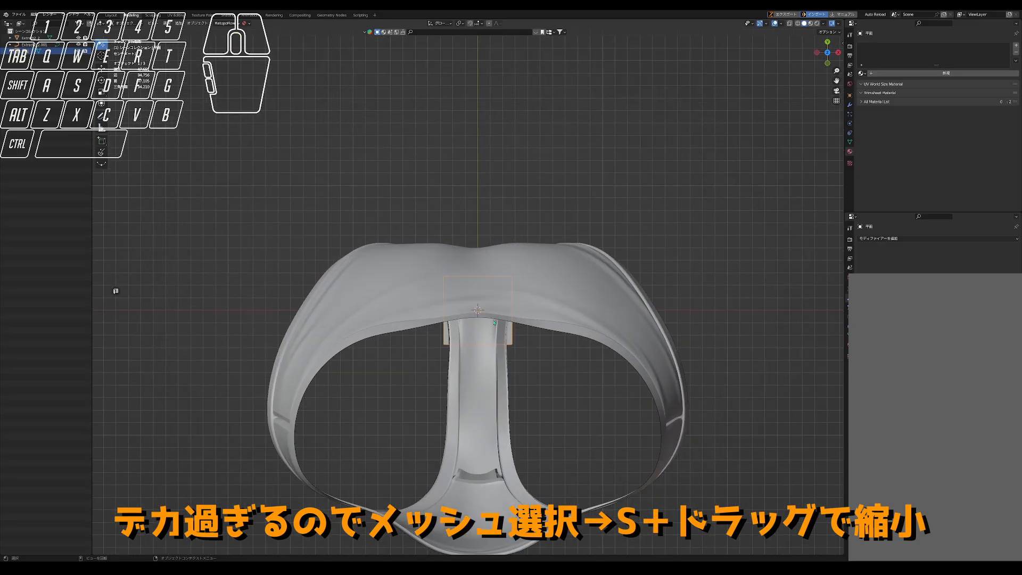
pyautogui.press('KP_Divide')
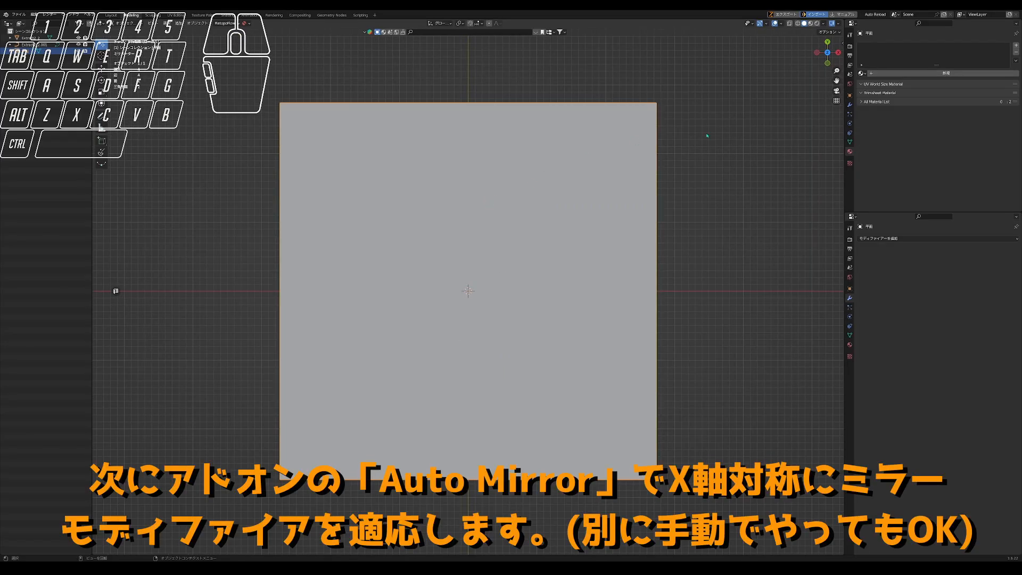
# - Apply Auto Mirror to the plane along the X axis
pyautogui.click(842, 44)
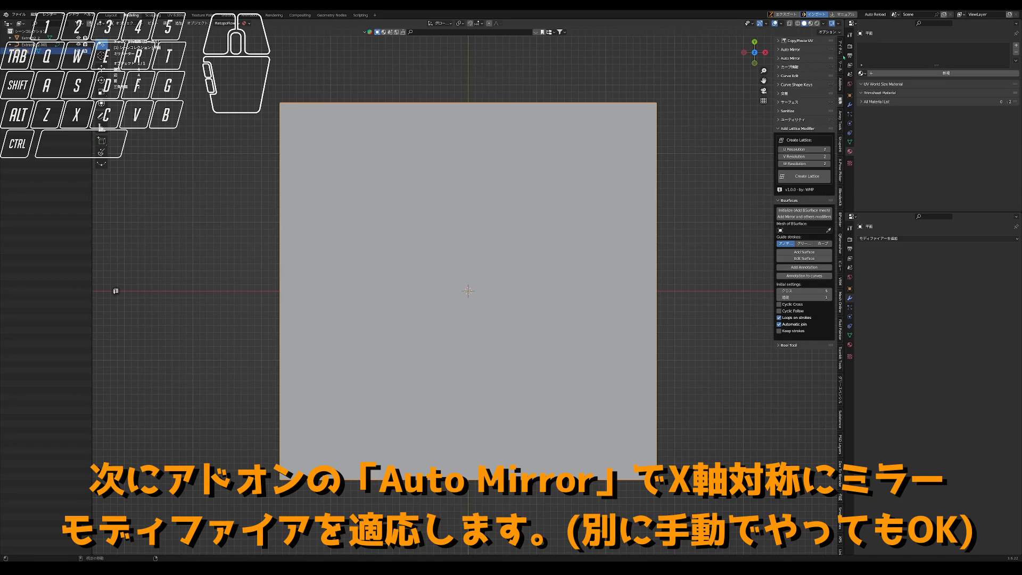
pyautogui.click(787, 50)
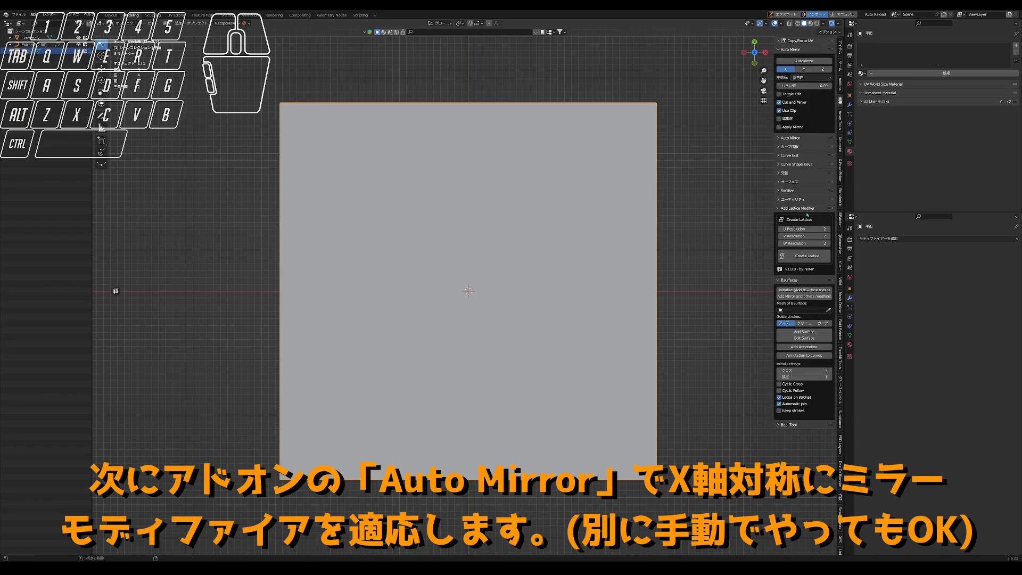
pyautogui.click(804, 60)
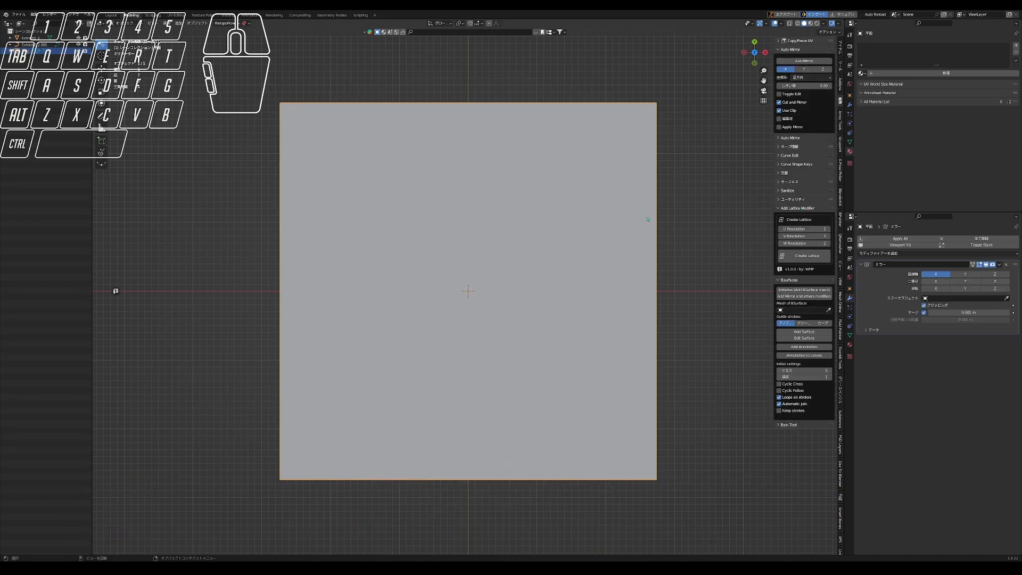
# - In edit mode, slide the plane's upper outer vertex down along the Y axis, leaving short vertical side edges
pyautogui.press('Tab')
pyautogui.press('Tab')
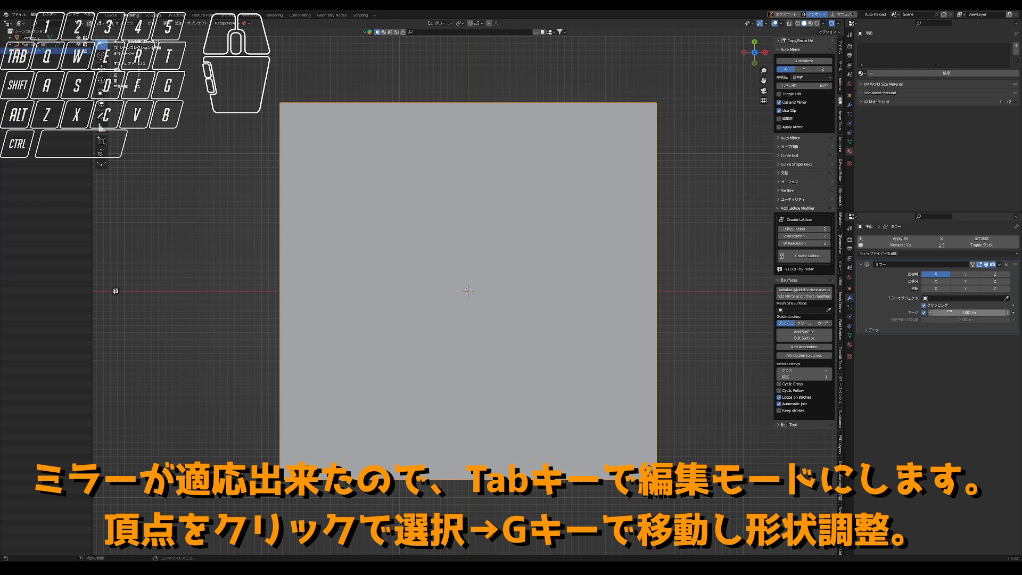
pyautogui.press('Tab')
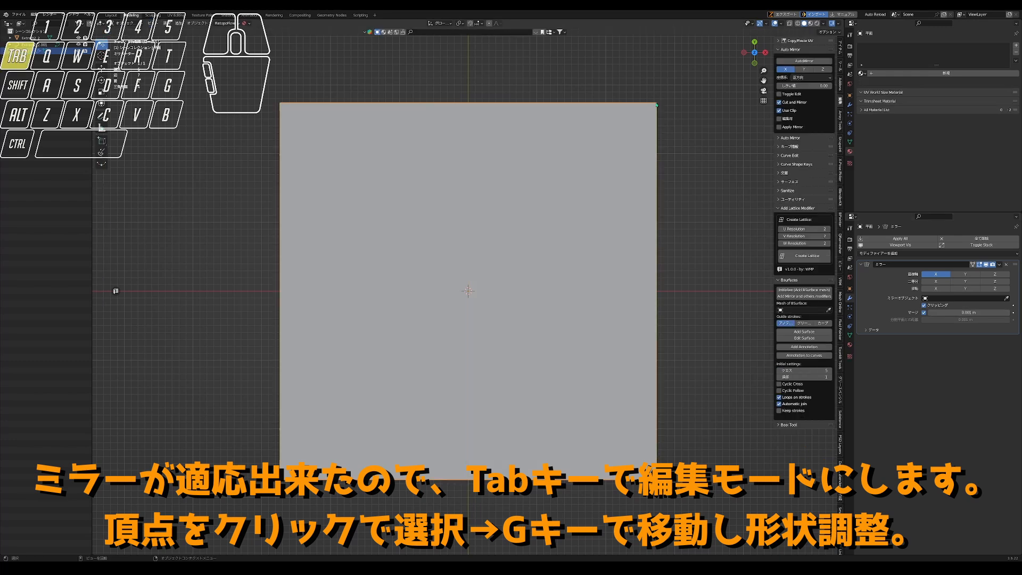
pyautogui.click(638, 113)
pyautogui.press('g')
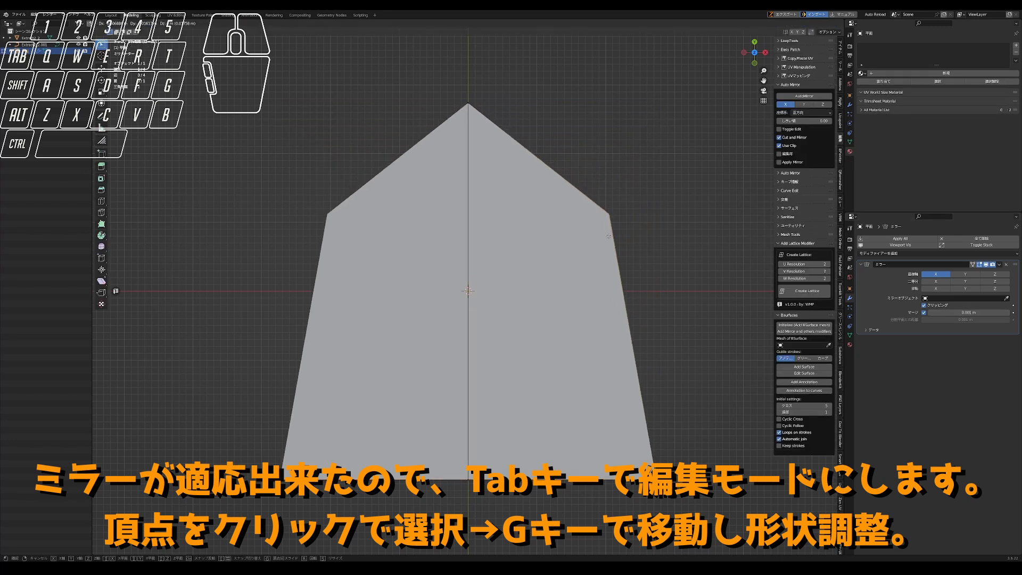
pyautogui.rightClick(640, 259)
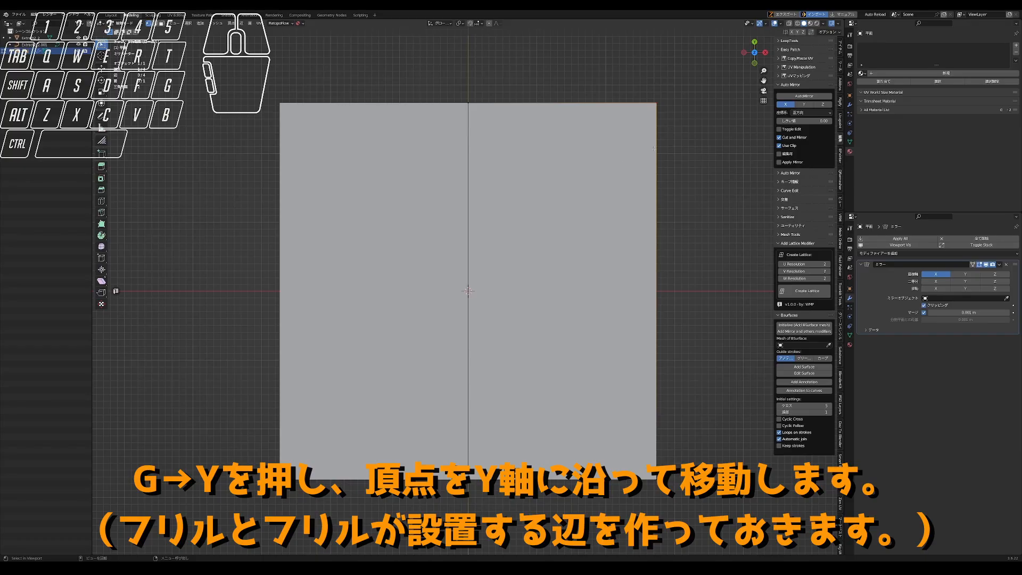
pyautogui.press('g')
pyautogui.press('y')
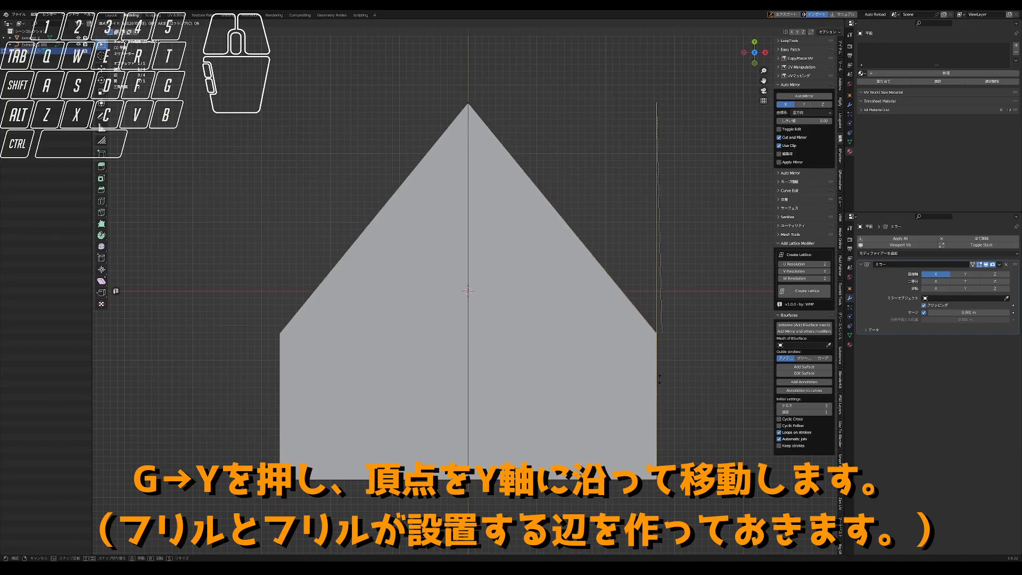
pyautogui.click(658, 377)
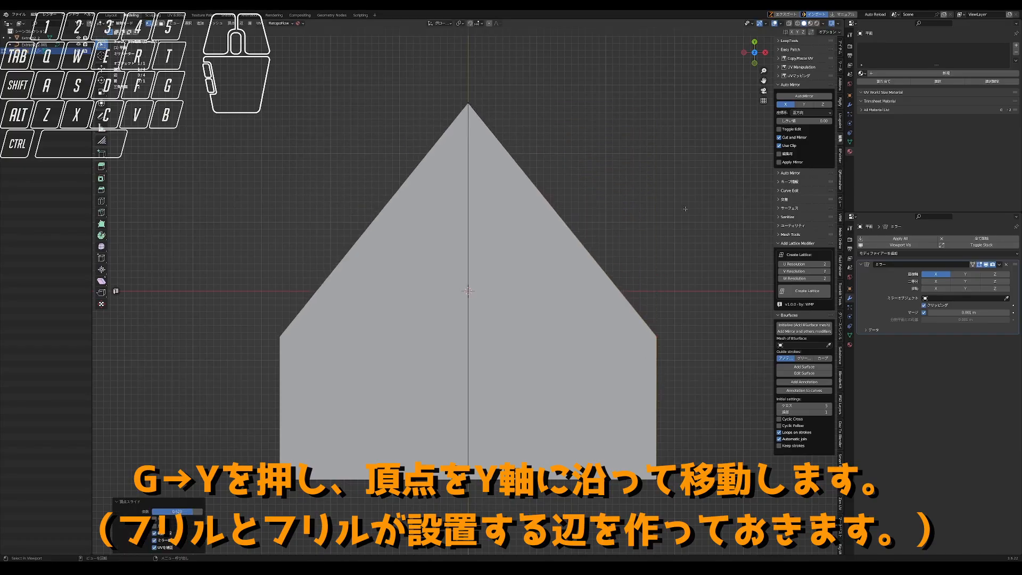
# - Subdivide the sloped edge between the top centre vertex and the lowered side vertex to add another vertex
pyautogui.press('n')
pyautogui.hotkey('ctrl', 'Tab')
pyautogui.rightClick(576, 227)
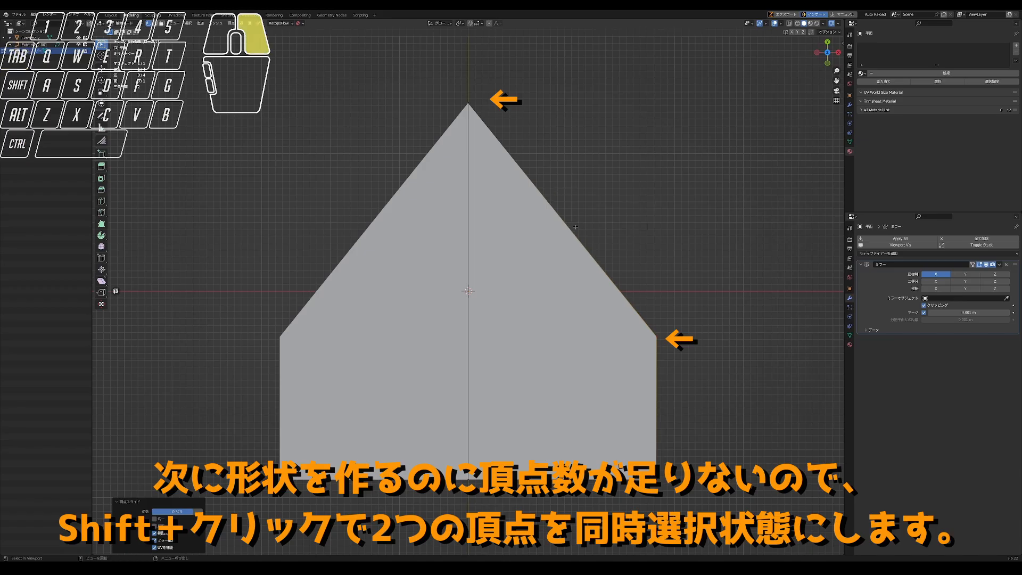
pyautogui.click(477, 106)
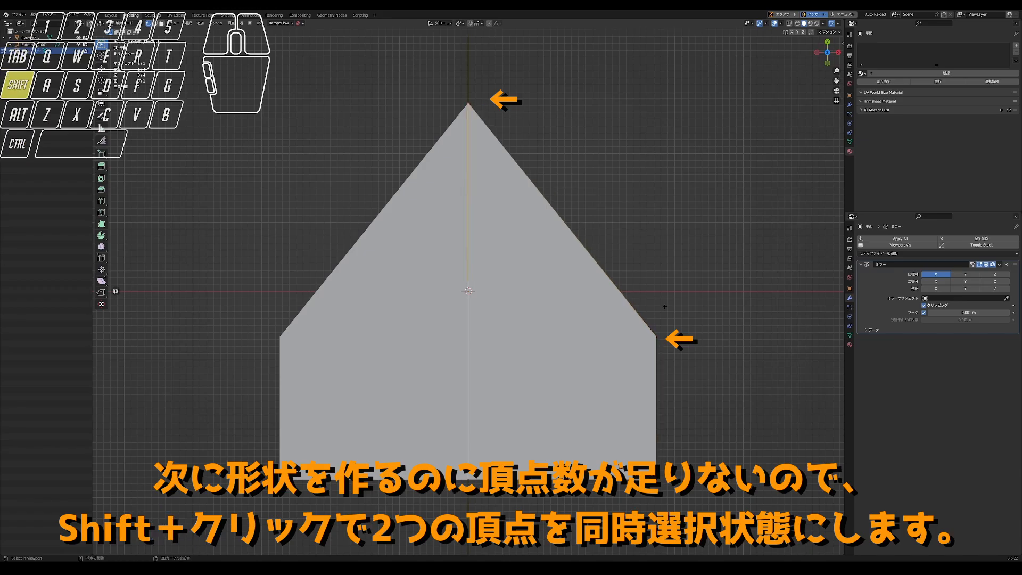
pyautogui.keyDown('shift'); pyautogui.click(656, 336); pyautogui.keyUp('shift')
pyautogui.rightClick(508, 224)
pyautogui.click(511, 228)
pyautogui.rightClick(563, 209)
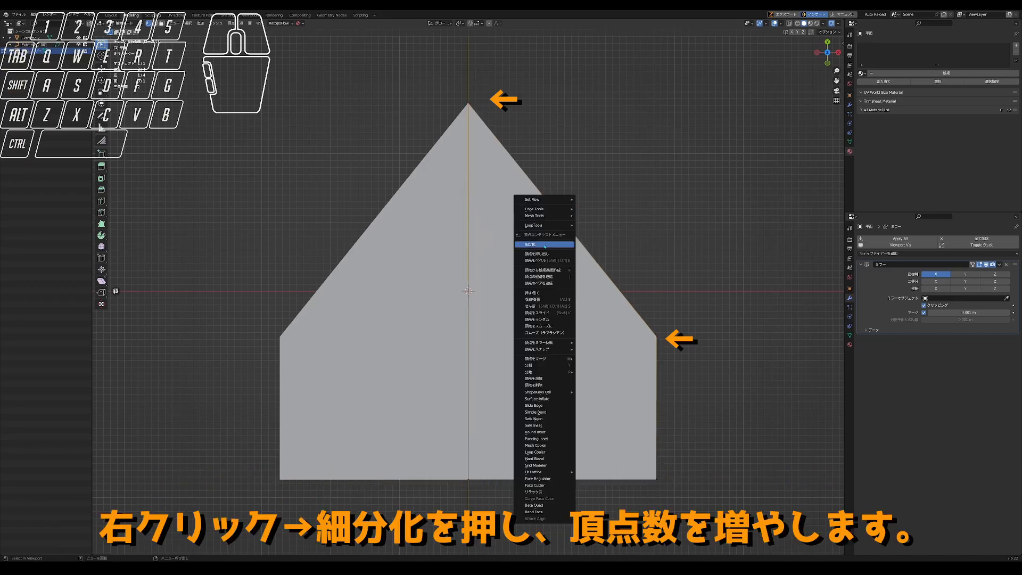
pyautogui.click(564, 212)
# - Move the new vertex outward as a shoulder and lower the top centre vertex to round the frill outline
pyautogui.press('g')
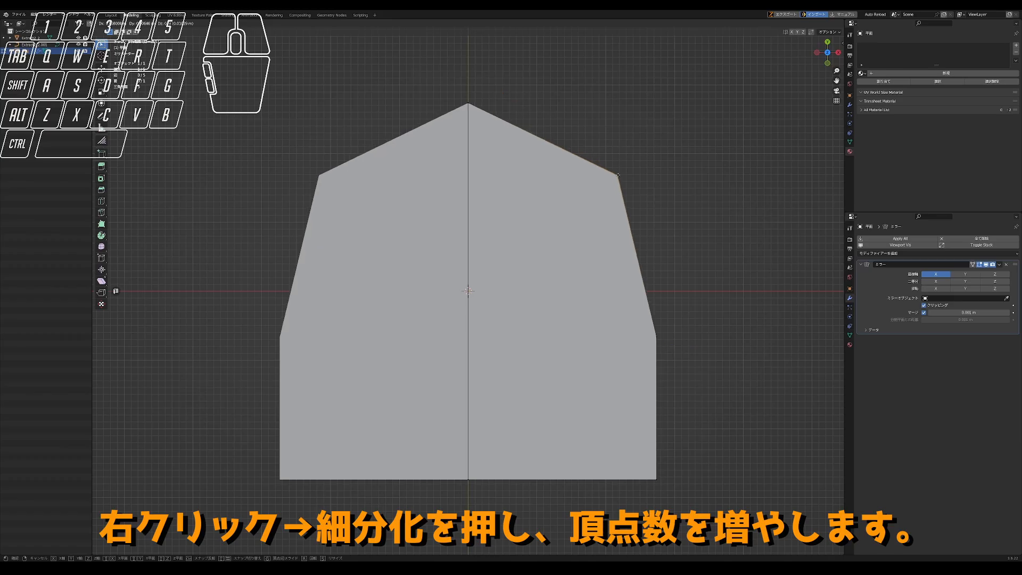
pyautogui.click(625, 240)
pyautogui.click(473, 123)
pyautogui.press('g')
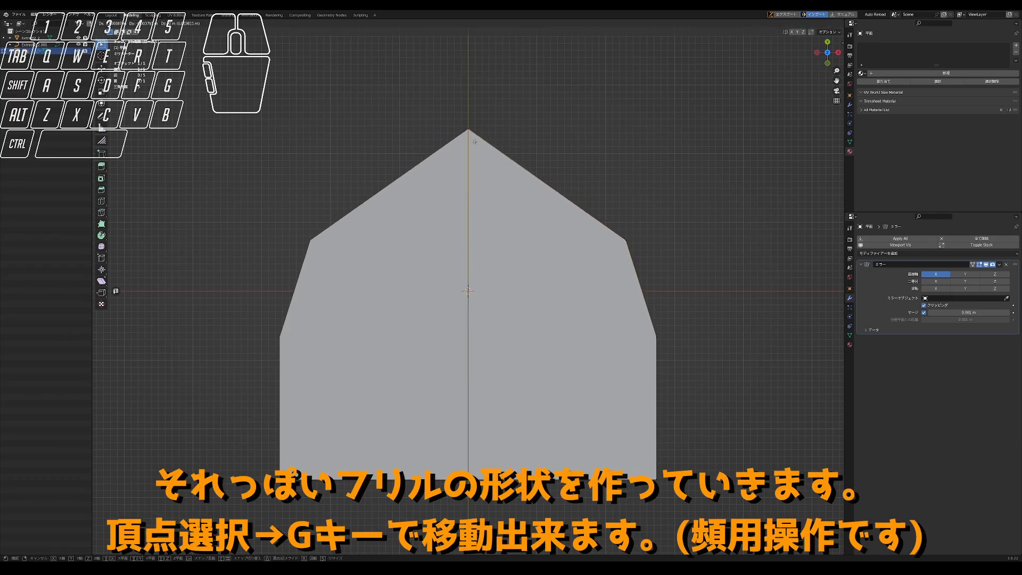
pyautogui.click(555, 209)
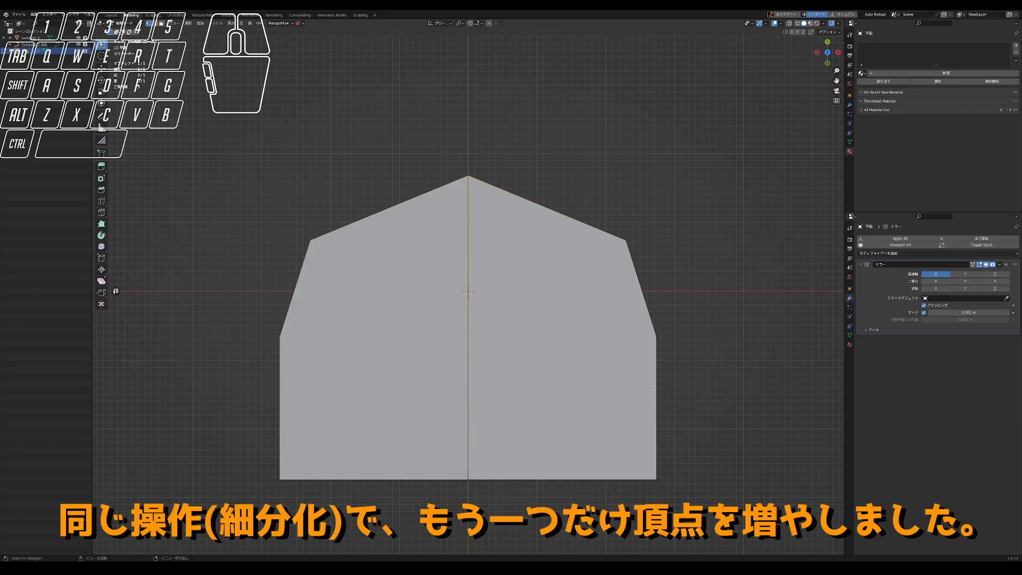
# - Subdivide the edge between the top centre and shoulder vertices, and shift the shoulder vertex slightly inward and up
pyautogui.keyDown('shift'); pyautogui.click(625, 239); pyautogui.keyUp('shift')
pyautogui.rightClick(606, 281)
pyautogui.click(595, 279)
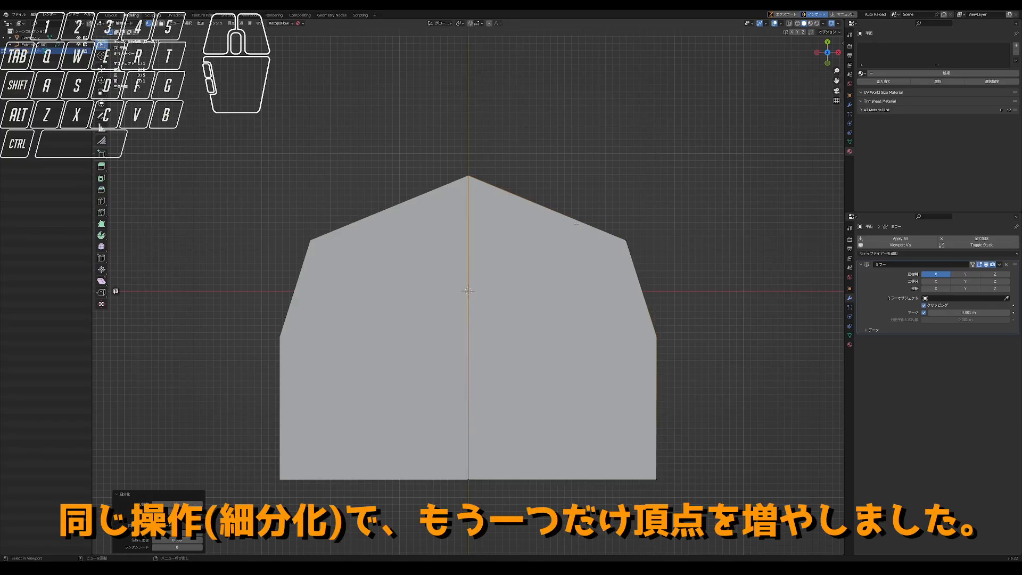
pyautogui.click(626, 240)
pyautogui.press('g')
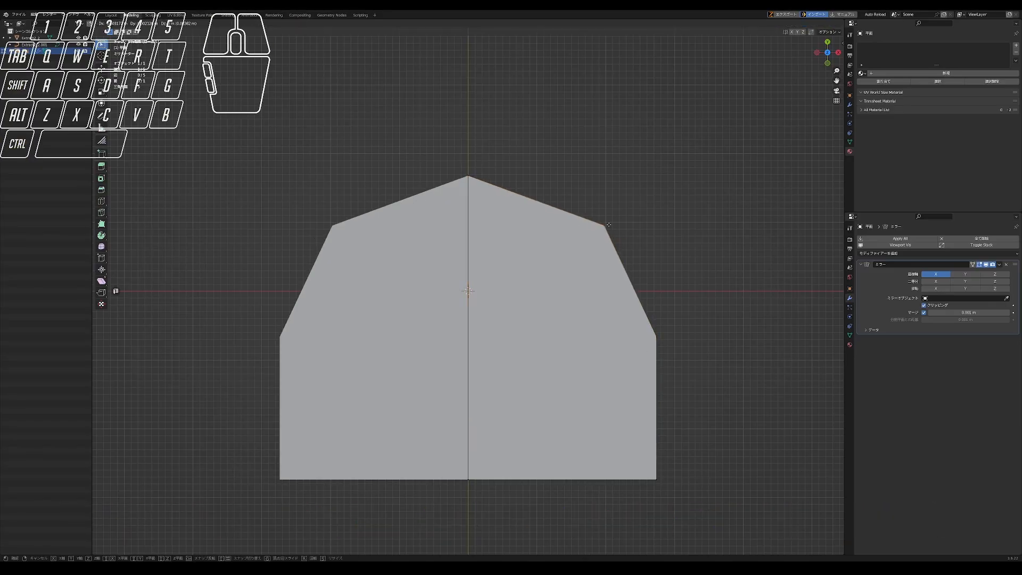
pyautogui.click(606, 226)
# - Enable Mirror U in the data settings of the frill's Mirror modifier
pyautogui.click(911, 327)
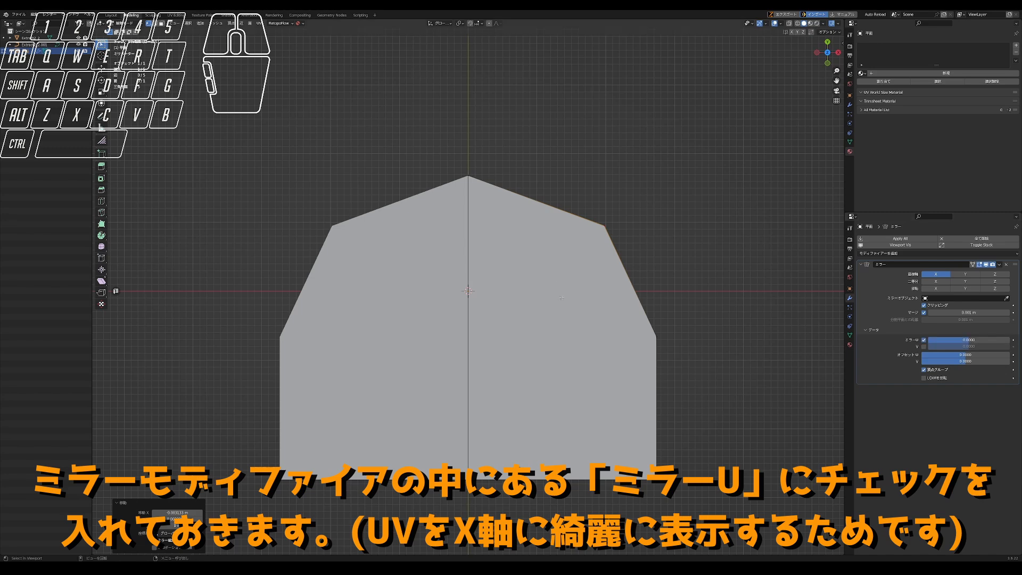
pyautogui.scroll(-2, 514, 245)
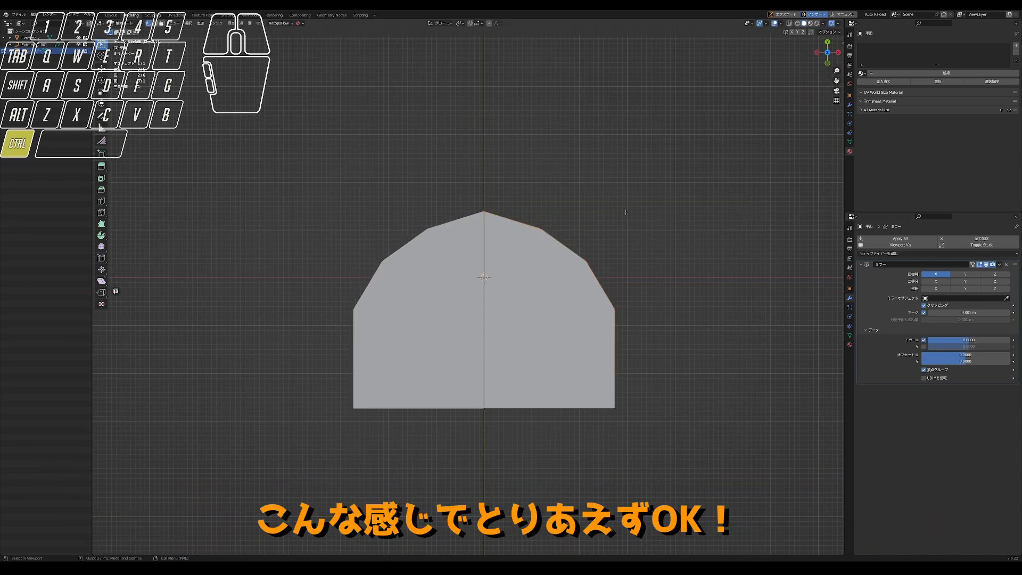
# - Open the panties mesh in edit mode and select the edge loop around the waist opening's upper rim
pyautogui.press('Tab')
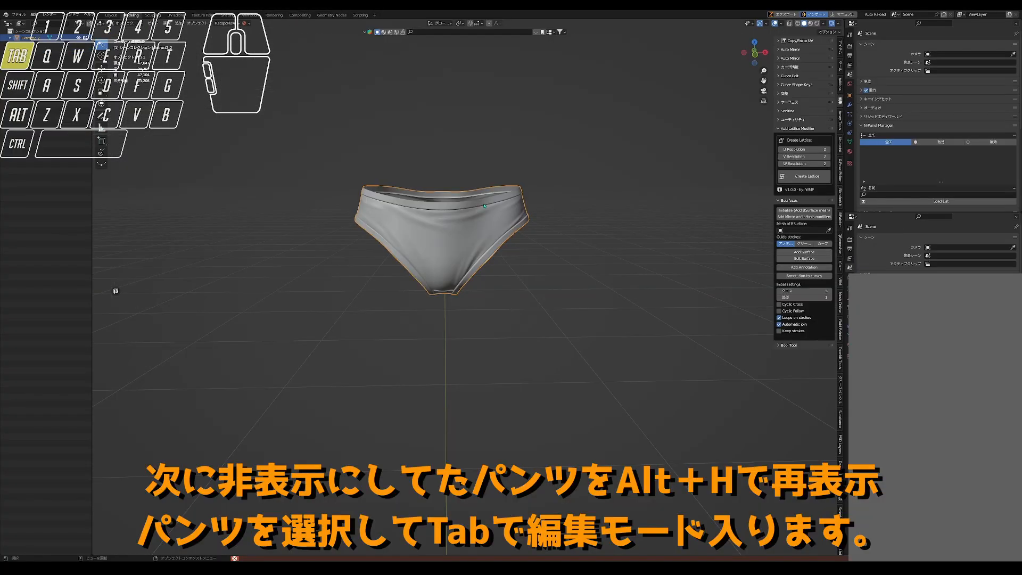
pyautogui.scroll(5, 482, 203)
pyautogui.keyDown('alt'); pyautogui.click(466, 177); pyautogui.keyUp('alt')
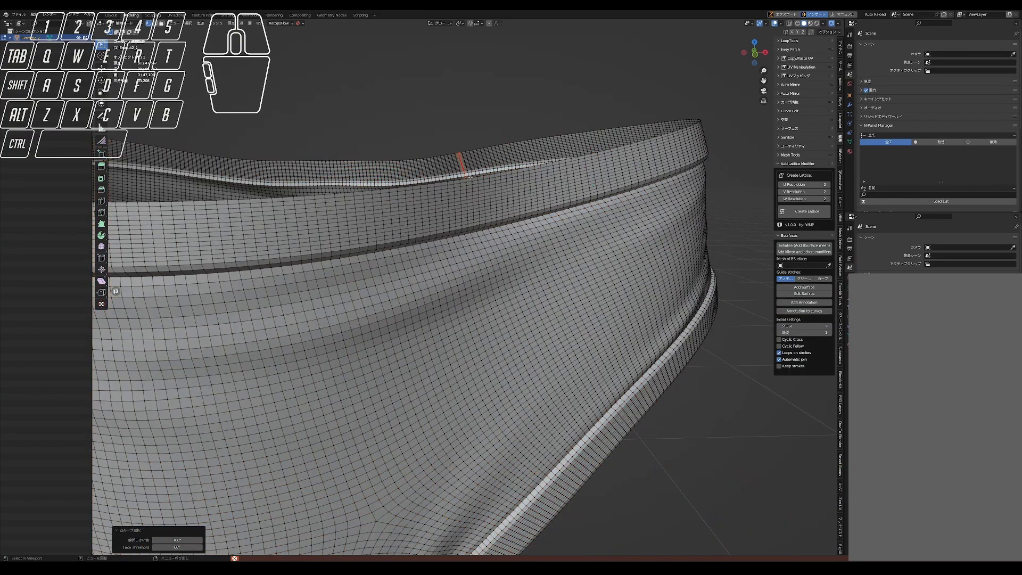
pyautogui.click(471, 177)
pyautogui.keyDown('alt'); pyautogui.click(474, 178); pyautogui.keyUp('alt')
pyautogui.scroll(-4, 474, 178)
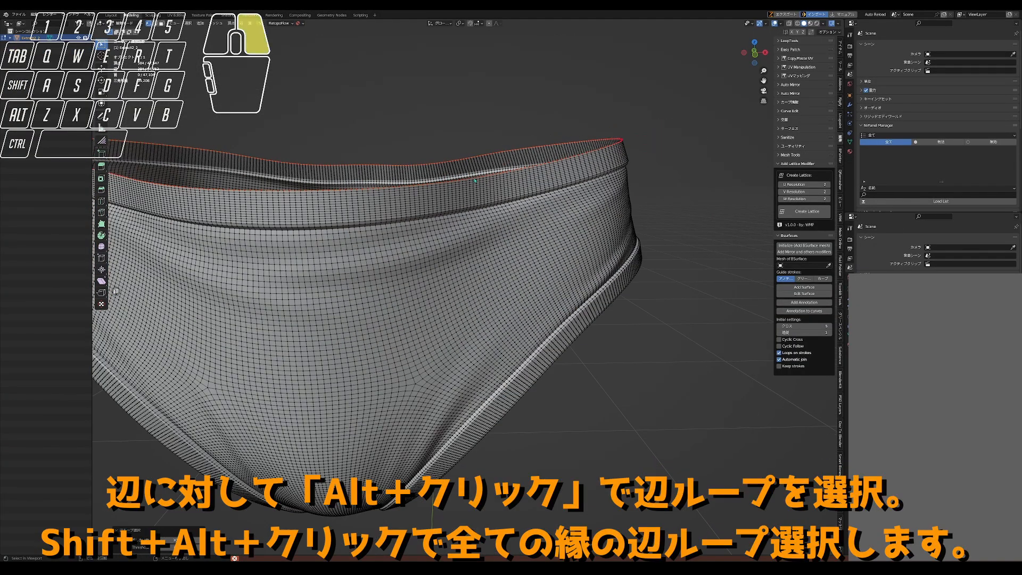
# - Add the edge loops along the rims of both leg openings to the selection
pyautogui.scroll(5, 619, 302)
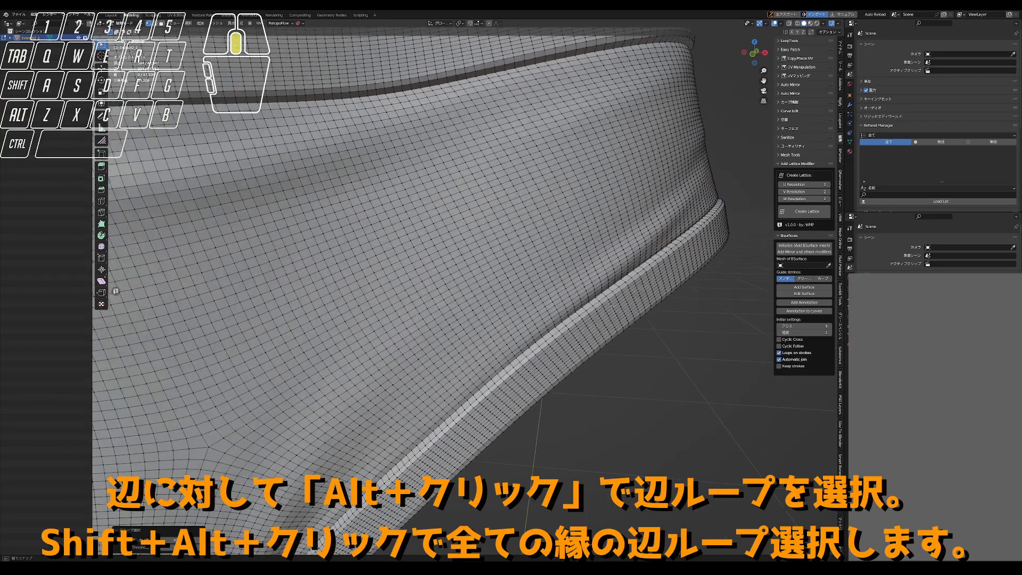
pyautogui.keyDown('alt'); pyautogui.keyDown('shift'); pyautogui.click(662, 357); pyautogui.keyUp('shift'); pyautogui.keyUp('alt')
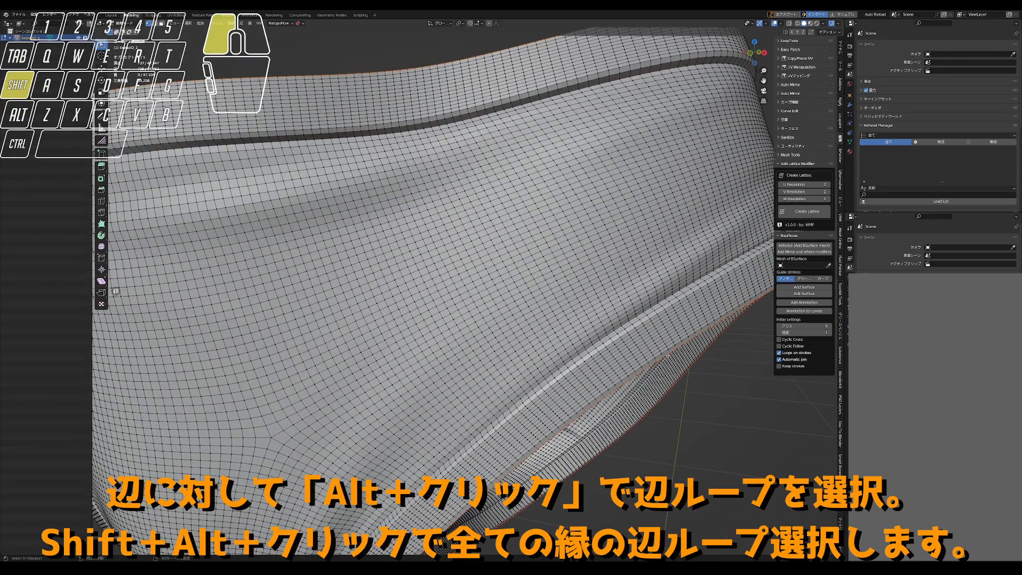
pyautogui.scroll(-5, 668, 355)
pyautogui.scroll(7, 405, 324)
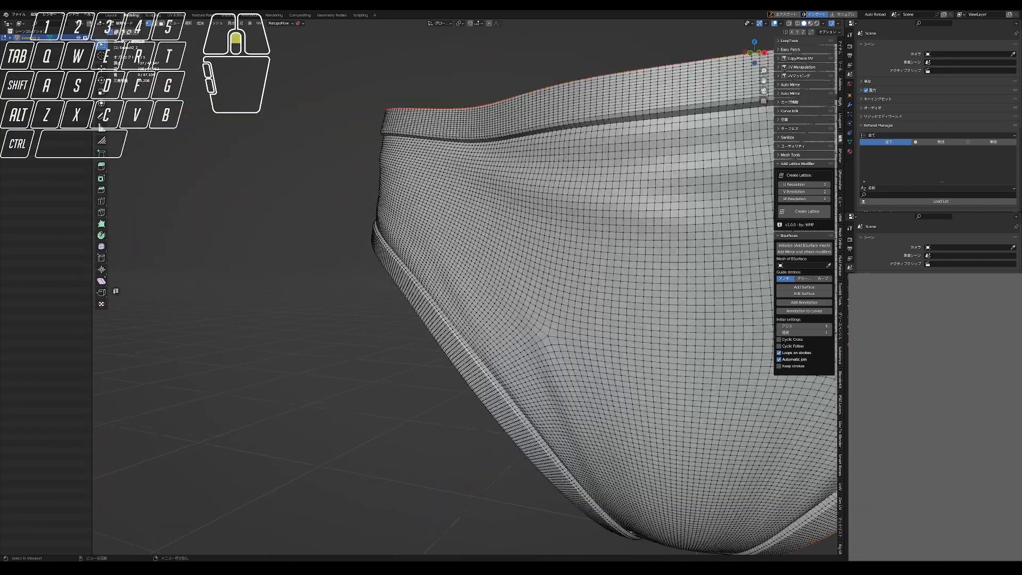
pyautogui.keyDown('alt'); pyautogui.keyDown('shift'); pyautogui.click(386, 323); pyautogui.keyUp('shift'); pyautogui.keyUp('alt')
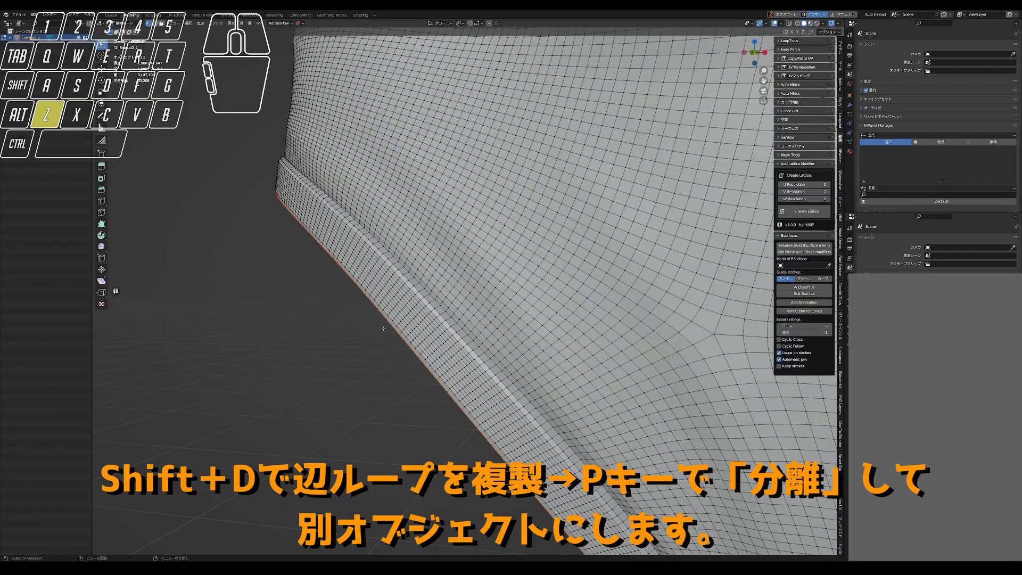
pyautogui.scroll(-6, 383, 329)
pyautogui.scroll(2, 554, 229)
# - Duplicate the selected rim loops in place, separate them into their own object, and return to object mode
pyautogui.hotkey('shift', 'd')
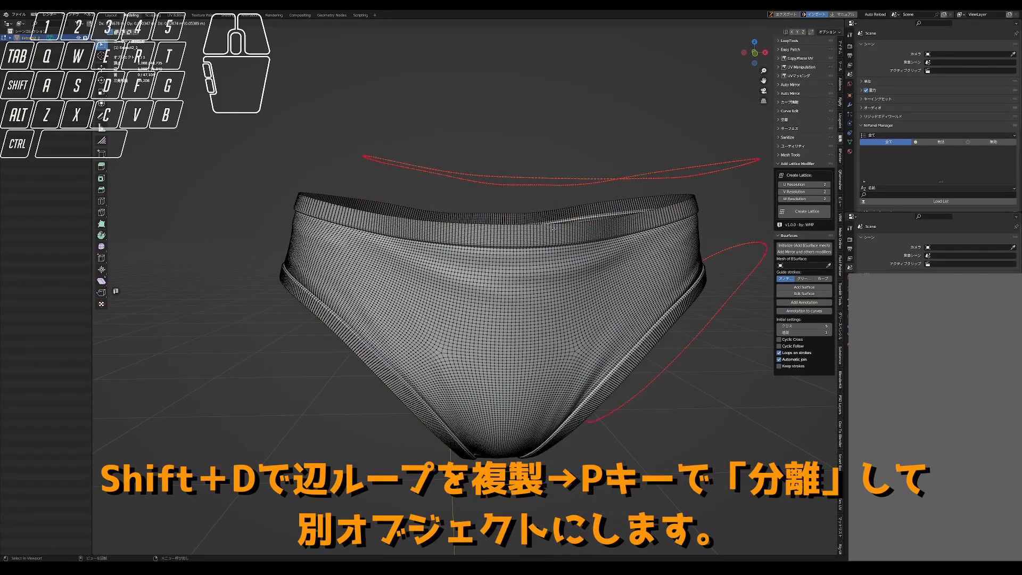
pyautogui.rightClick(554, 229)
pyautogui.press('p')
pyautogui.click(554, 229)
pyautogui.scroll(-1, 602, 258)
pyautogui.press('Tab')
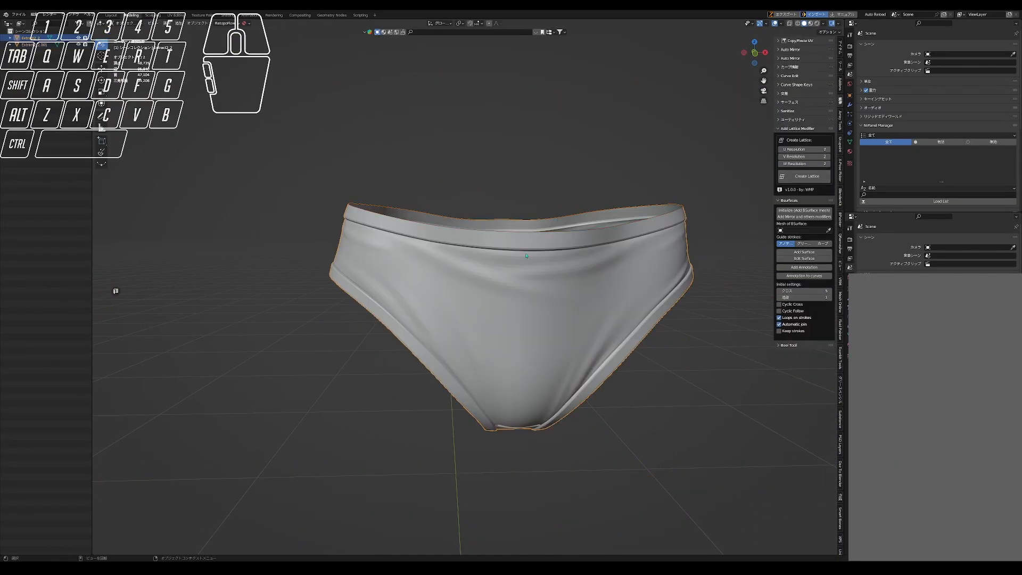
# - Convert the separated rim loop object into a curve
pyautogui.click(515, 233)
pyautogui.rightClick(525, 246)
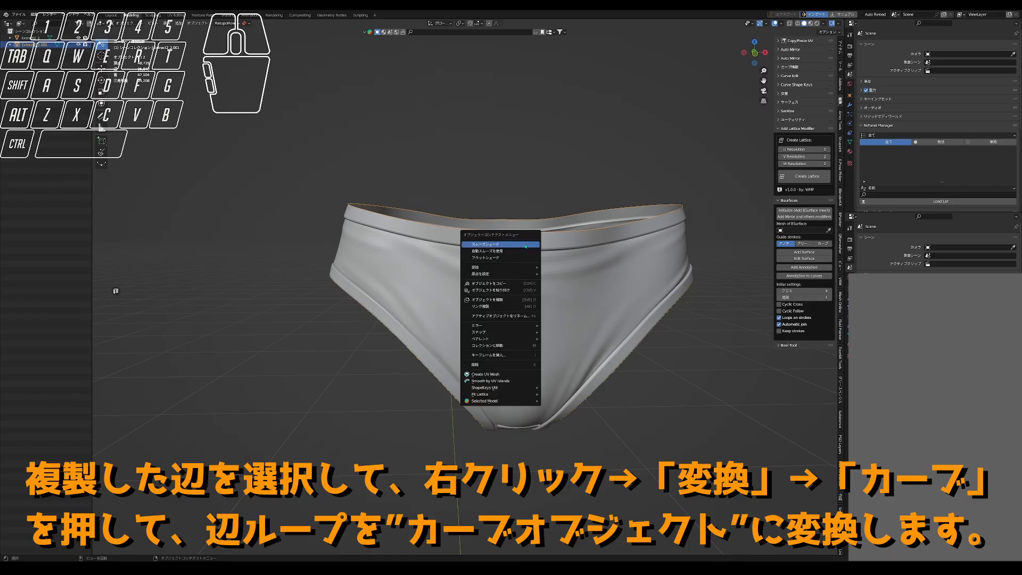
pyautogui.moveTo(505, 269)
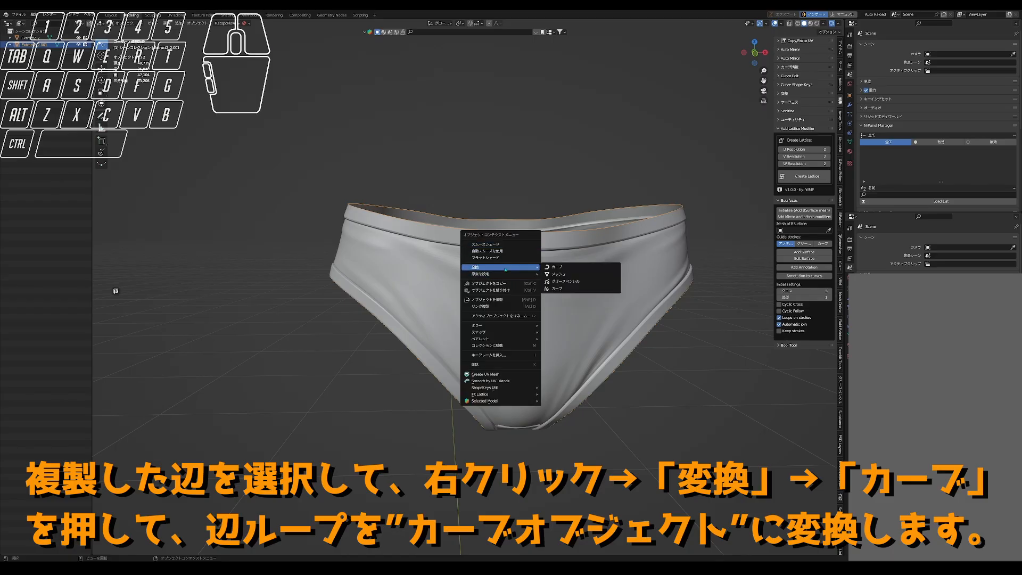
pyautogui.click(574, 264)
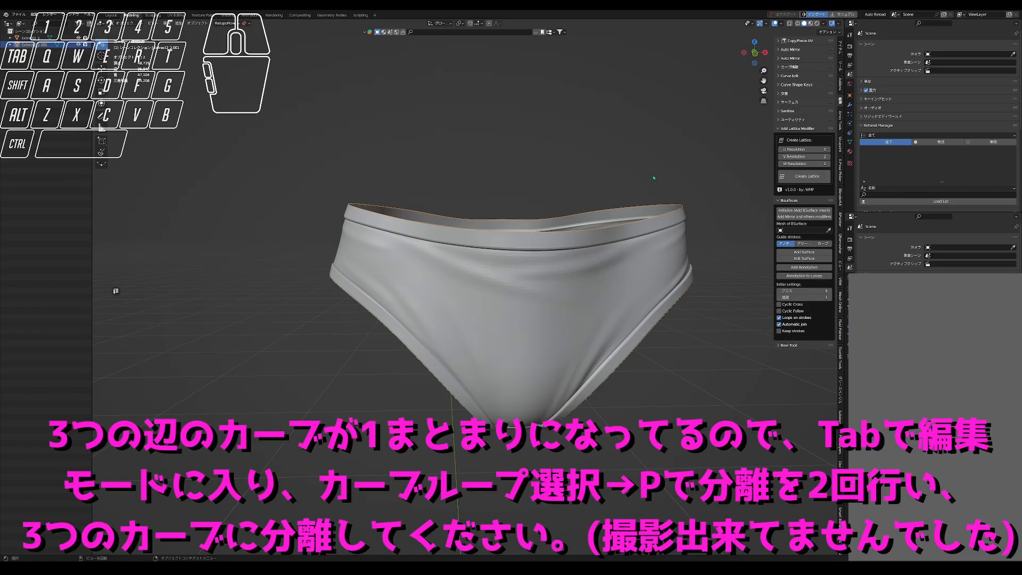
pyautogui.press('n')
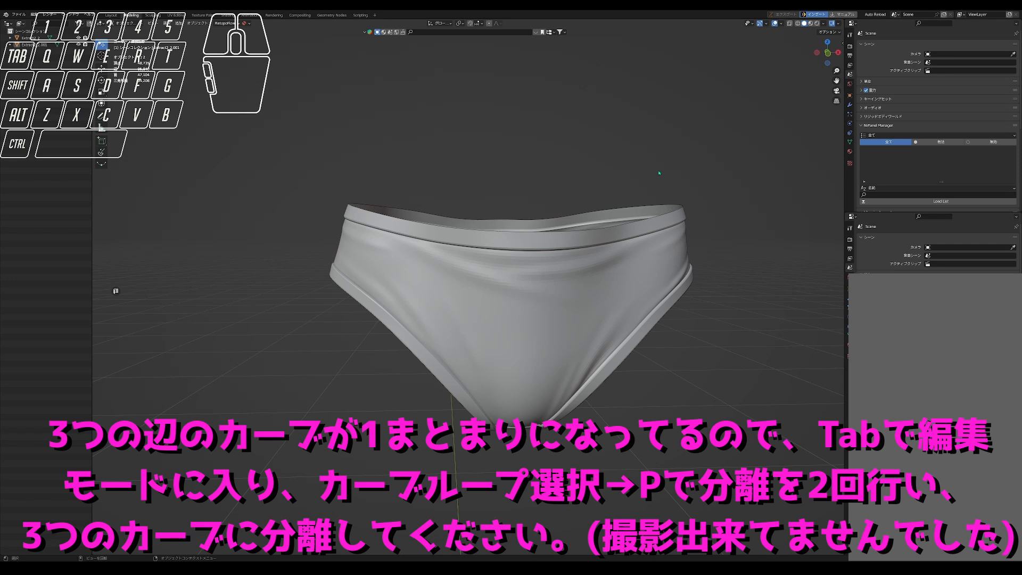
pyautogui.moveTo(570, 165); pyautogui.dragTo(564, 163, button='middle')
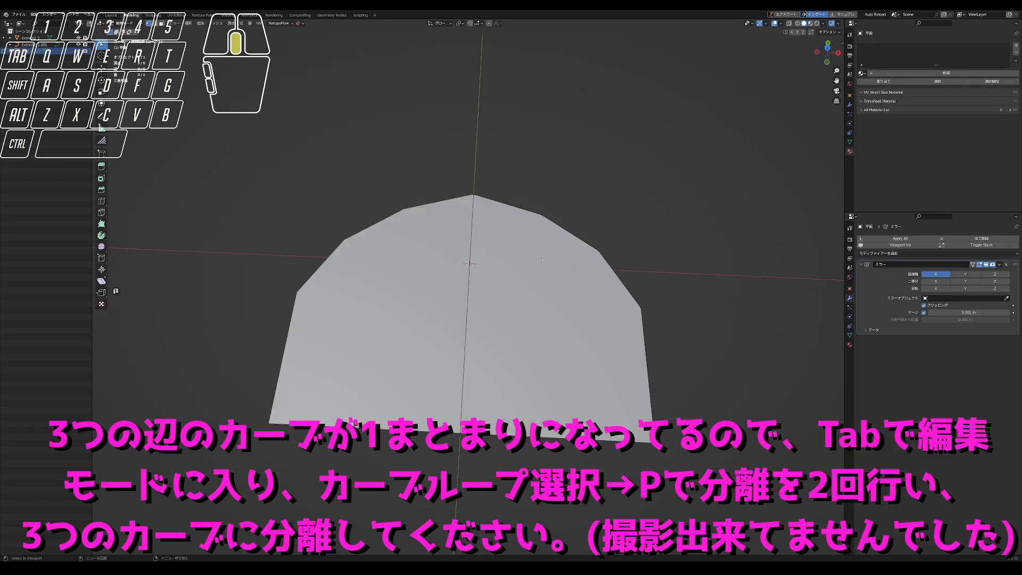
pyautogui.scroll(-2, 544, 280)
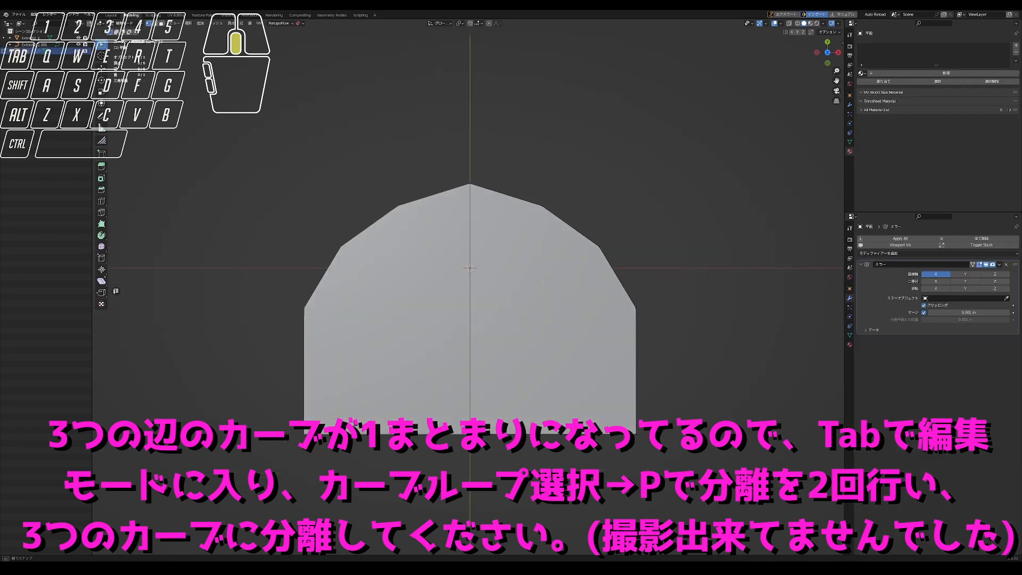
# - Adjust the position of the frill piece's top centre vertex in edit mode
pyautogui.click(469, 184)
pyautogui.press('g')
pyautogui.click(475, 187)
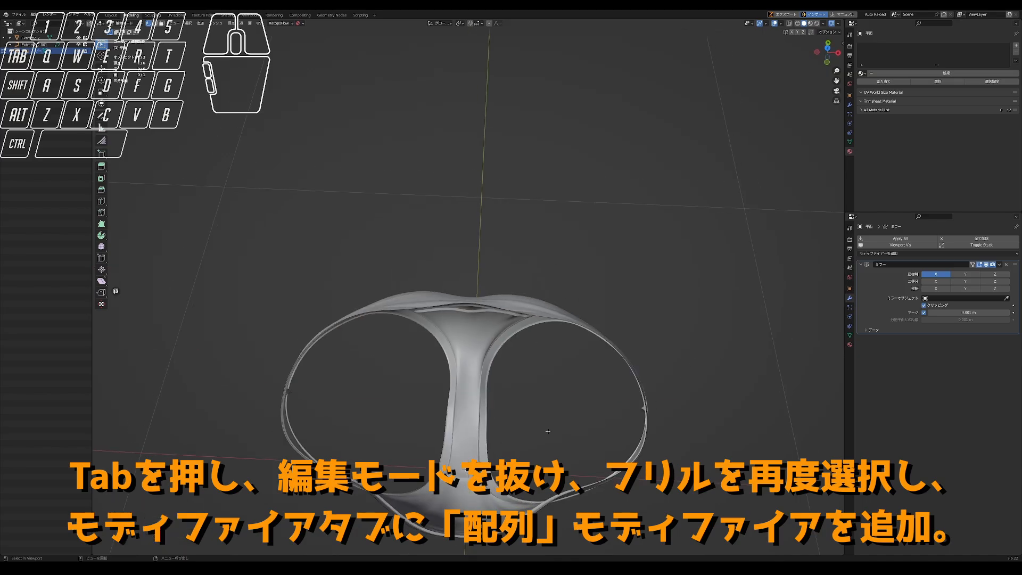
# - Add an Array modifier and a Curve modifier to the frill piece, below its Mirror modifier
pyautogui.click(911, 254)
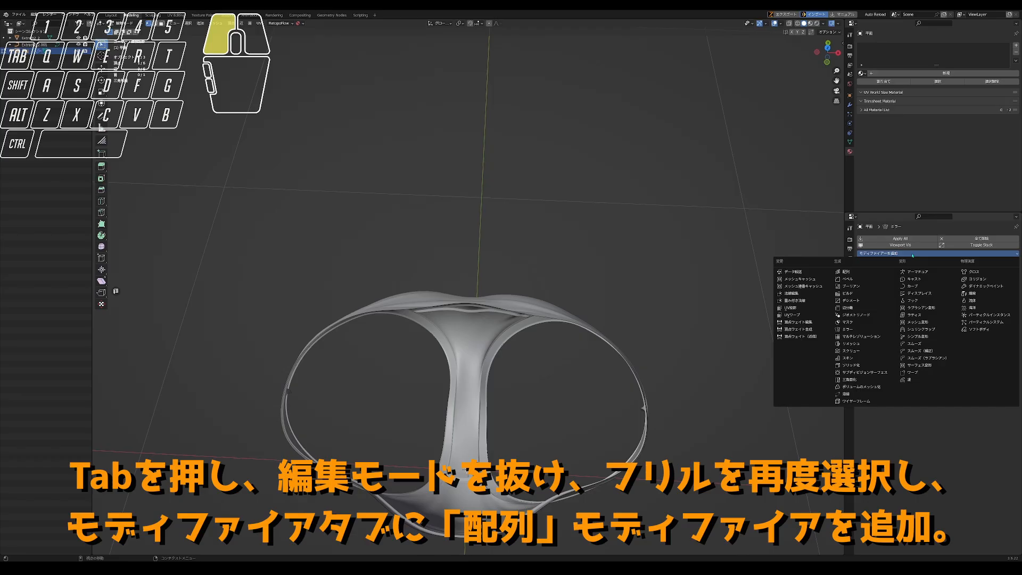
pyautogui.click(864, 273)
pyautogui.click(937, 254)
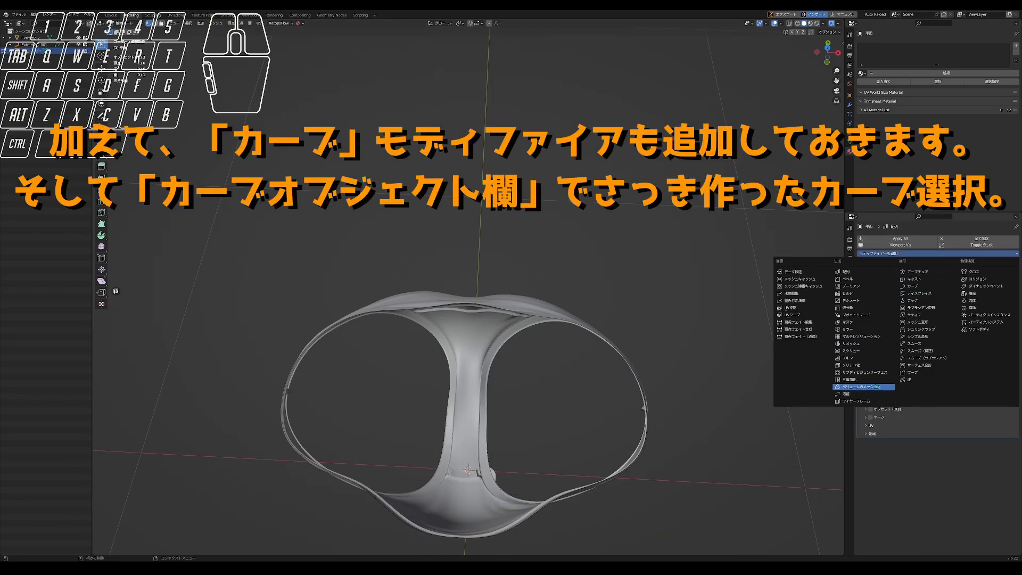
pyautogui.click(936, 286)
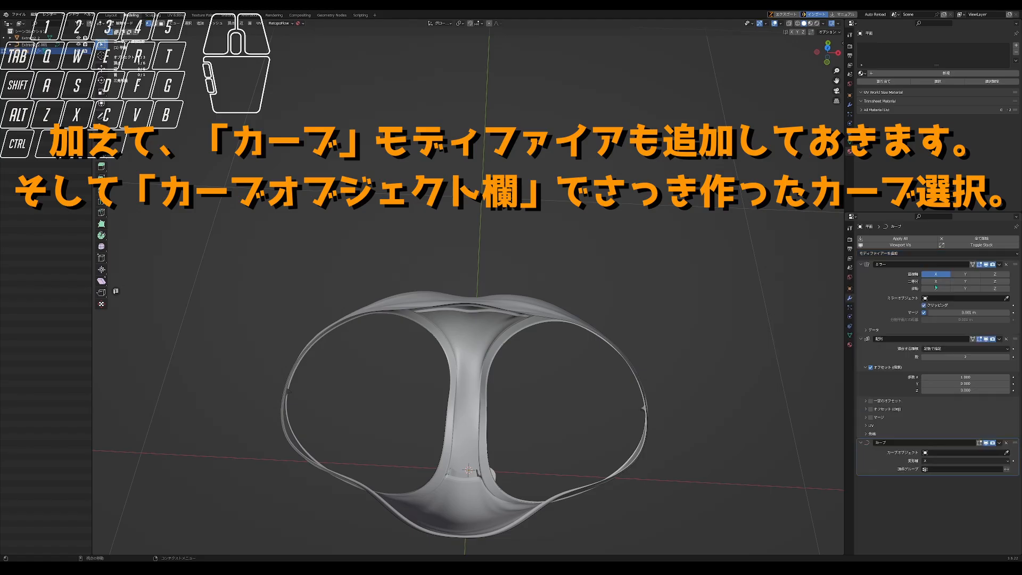
# - Set the Curve modifier's curve object to Extract2_2.001 and its deform axis to X
pyautogui.click(955, 451)
pyautogui.click(956, 463)
pyautogui.click(957, 461)
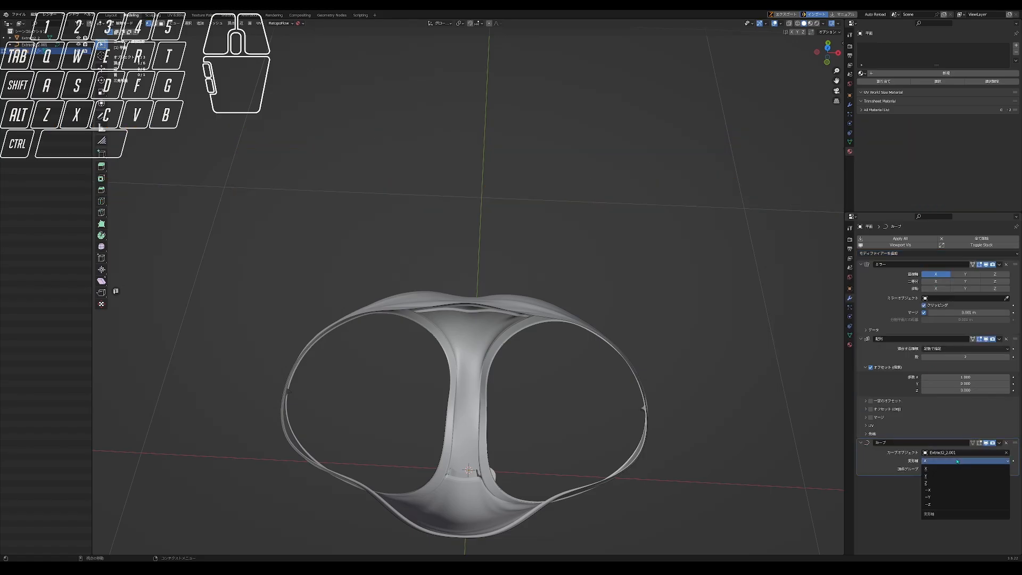
pyautogui.click(955, 472)
# - Raise the Array count to lay out a long row of frill pieces, and reassign Extract2_2.001 as the Curve modifier's curve object
pyautogui.moveTo(718, 426); pyautogui.dragTo(716, 352, button='middle')
pyautogui.moveTo(967, 357); pyautogui.dragTo(1002, 357)
pyautogui.moveTo(666, 277); pyautogui.dragTo(652, 341, button='middle')
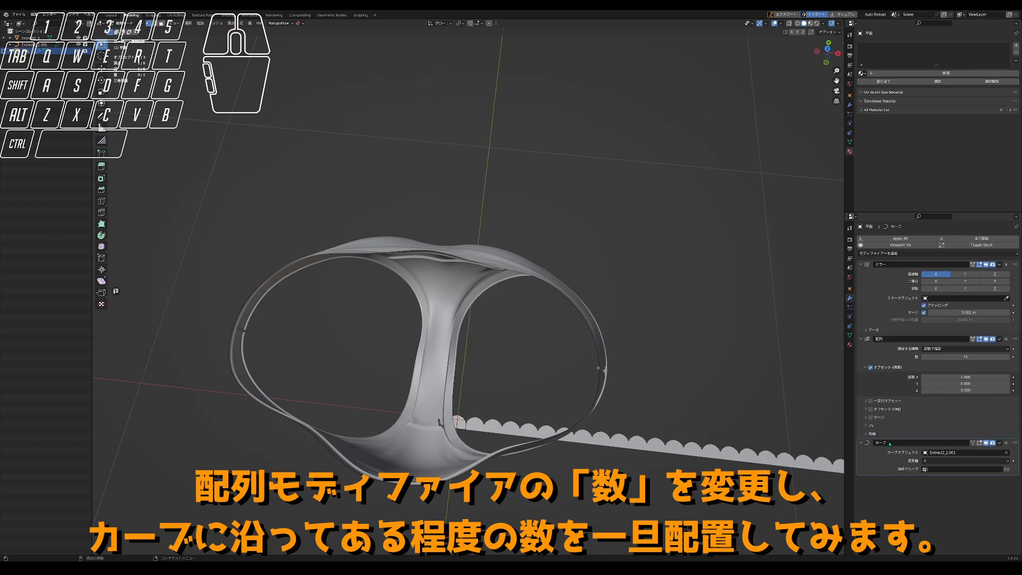
pyautogui.click(1006, 453)
pyautogui.click(959, 453)
pyautogui.click(952, 464)
pyautogui.click(972, 443)
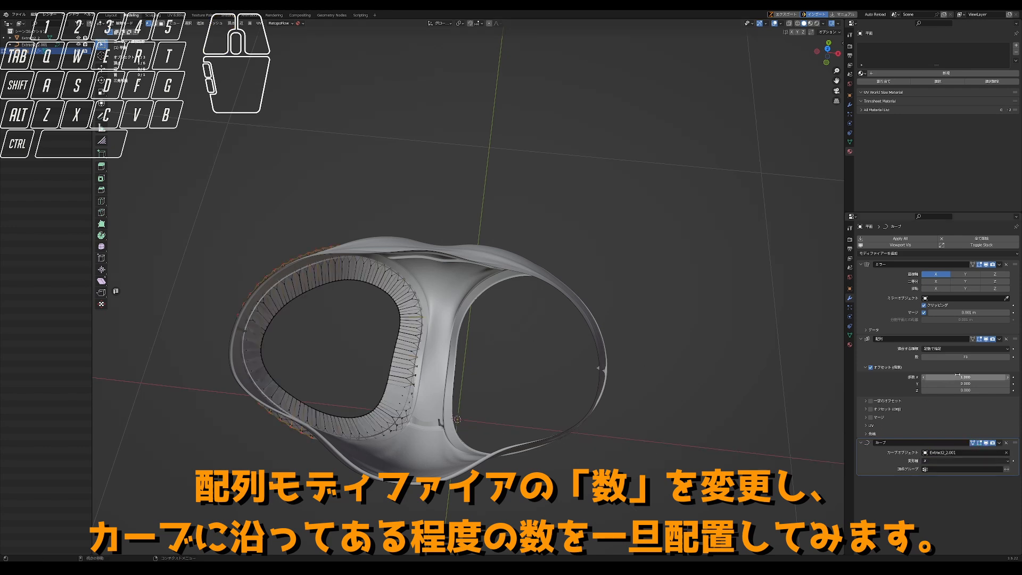
# - Reduce the Array count to 7 and scale the frill down in object mode to suit the leg rim
pyautogui.moveTo(965, 357); pyautogui.dragTo(937, 356)
pyautogui.press('Tab')
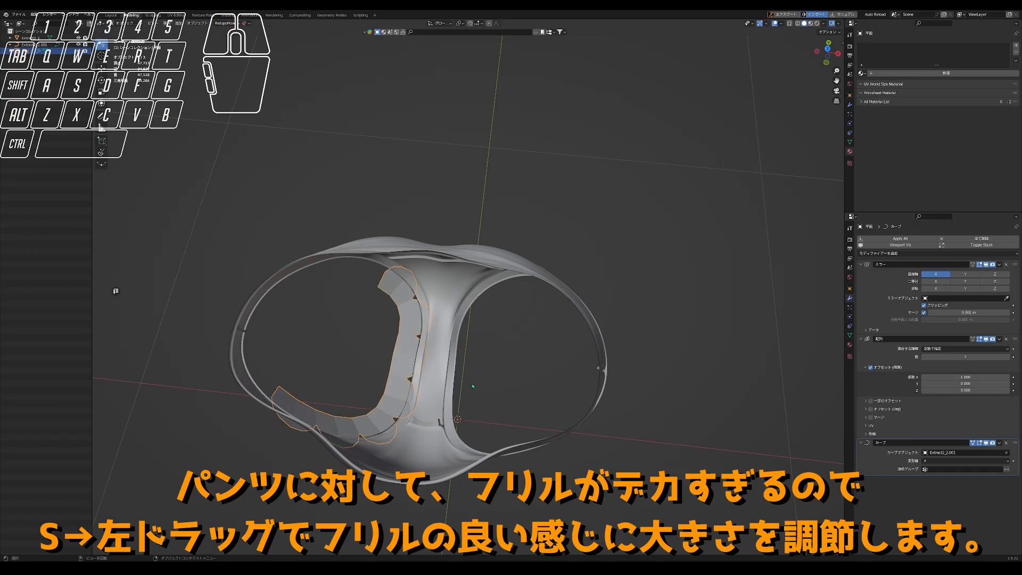
pyautogui.press('s')
pyautogui.click(506, 394)
pyautogui.scroll(3, 388, 287)
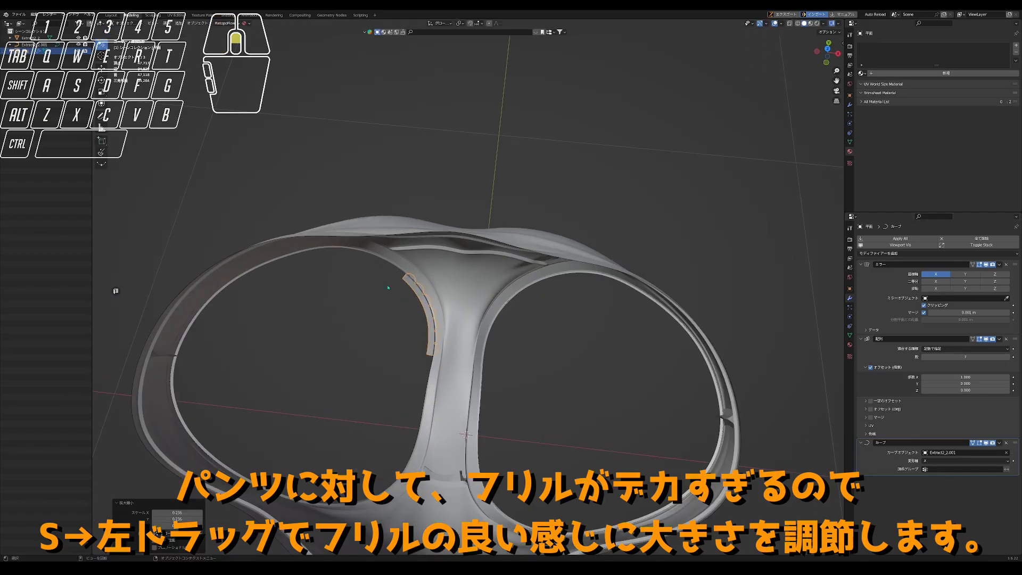
# - Try rotating the frill about the Y axis and undo the rotation
pyautogui.press('r')
pyautogui.press('y')
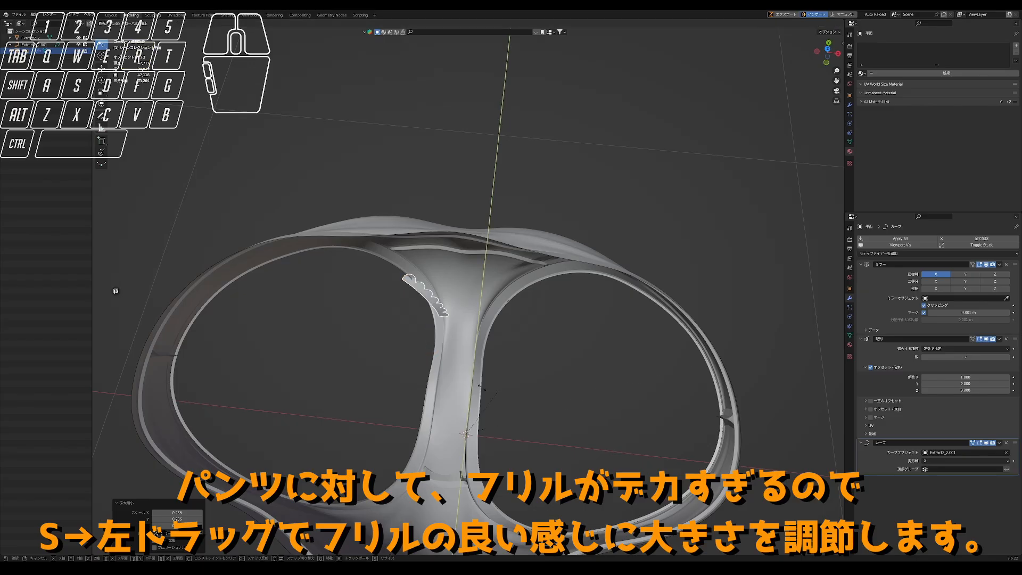
pyautogui.click(338, 436)
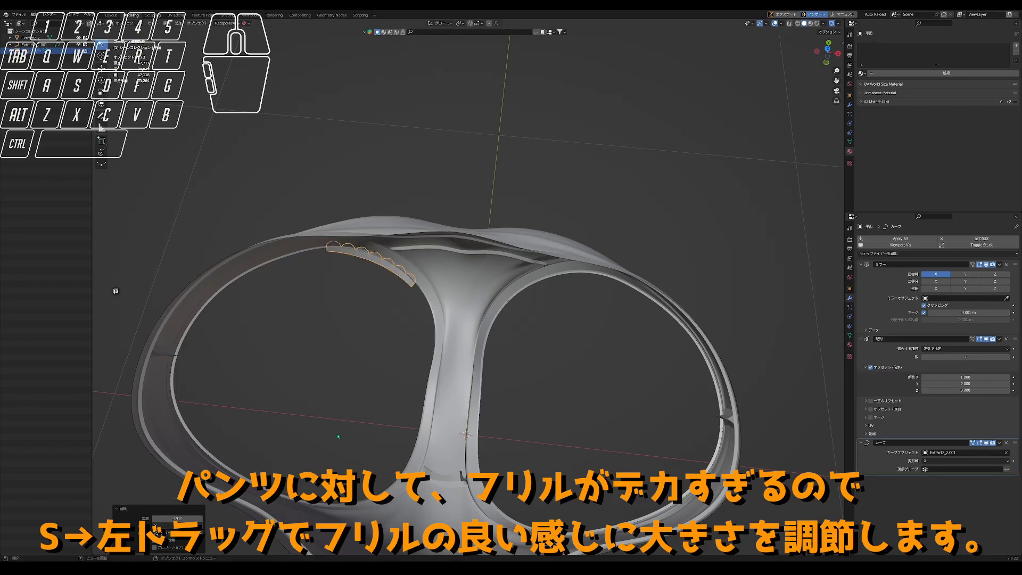
pyautogui.moveTo(218, 506); pyautogui.dragTo(229, 462, button='middle')
pyautogui.hotkey('ctrl', 'z')
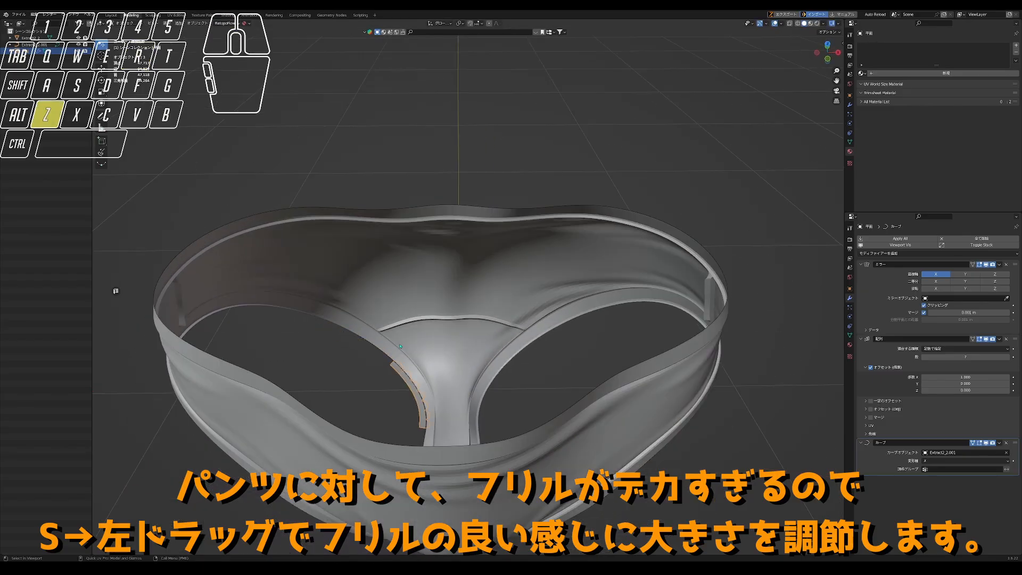
# - Rotate the frill 180° about the Z axis to reverse the direction of its scallops
pyautogui.moveTo(466, 332); pyautogui.dragTo(466, 366, button='middle')
pyautogui.press('r')
pyautogui.press('z')
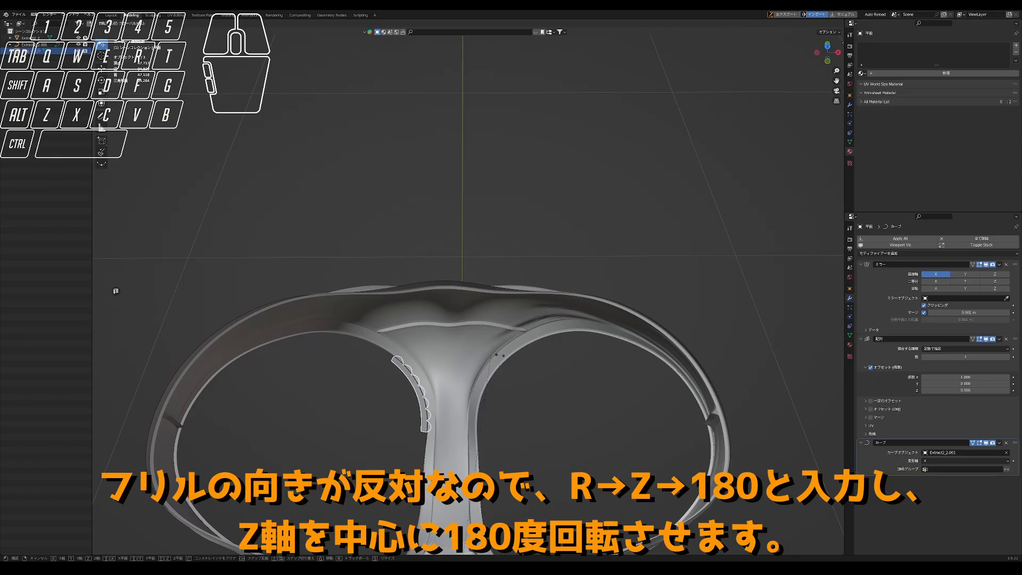
pyautogui.click(678, 327)
pyautogui.click(183, 517)
pyautogui.write('18')
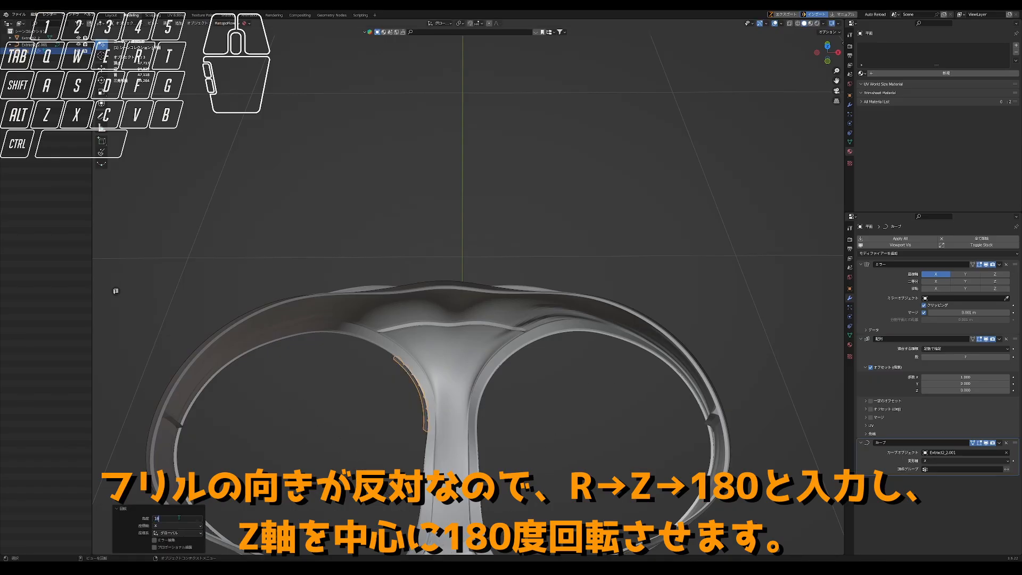
pyautogui.write('g')
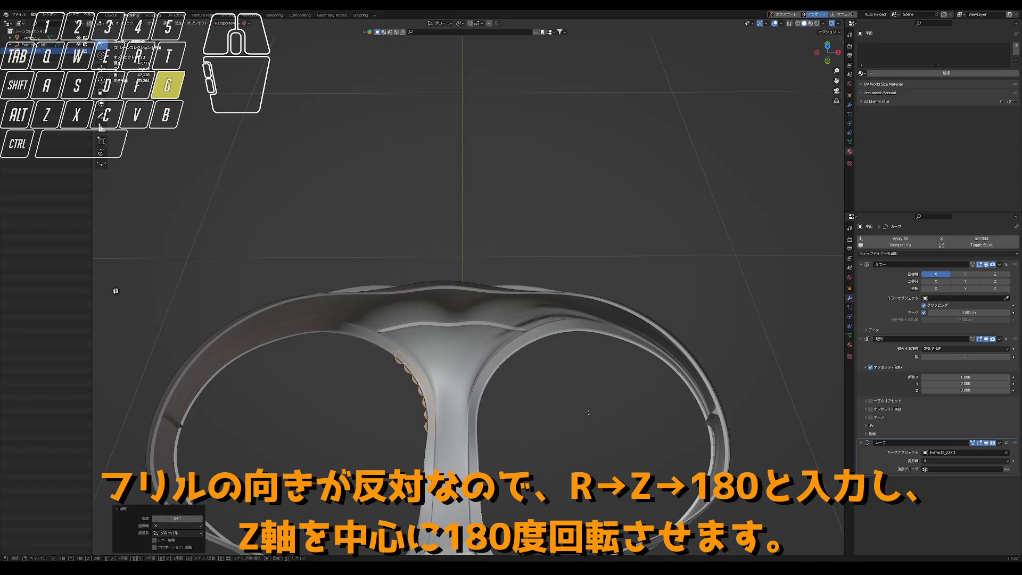
pyautogui.rightClick(585, 413)
# - Increase the Array count until the frill nearly fills the leg rim, and scale it up to close the loop
pyautogui.click(950, 357)
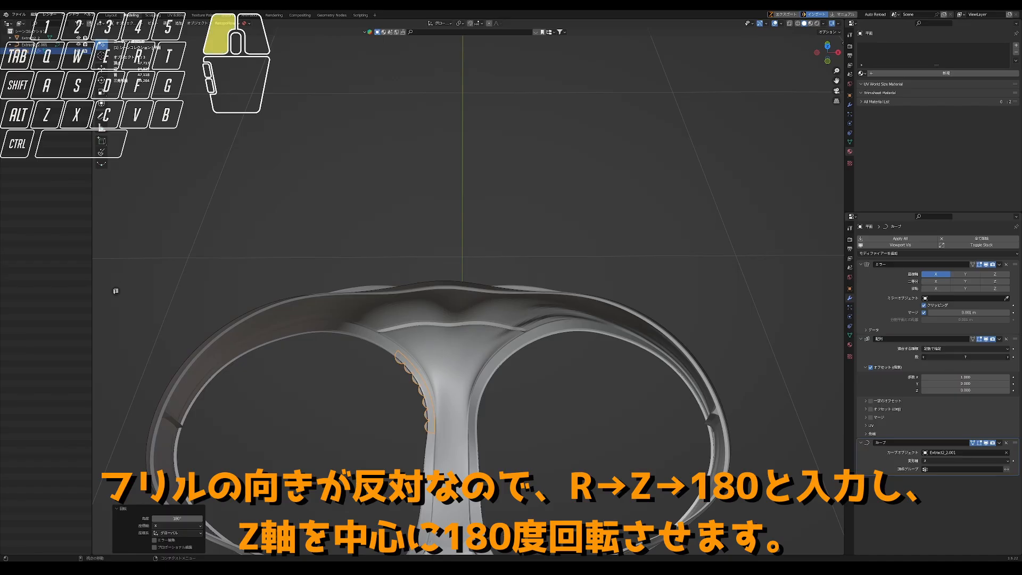
pyautogui.moveTo(951, 358); pyautogui.dragTo(959, 357)
pyautogui.press('s')
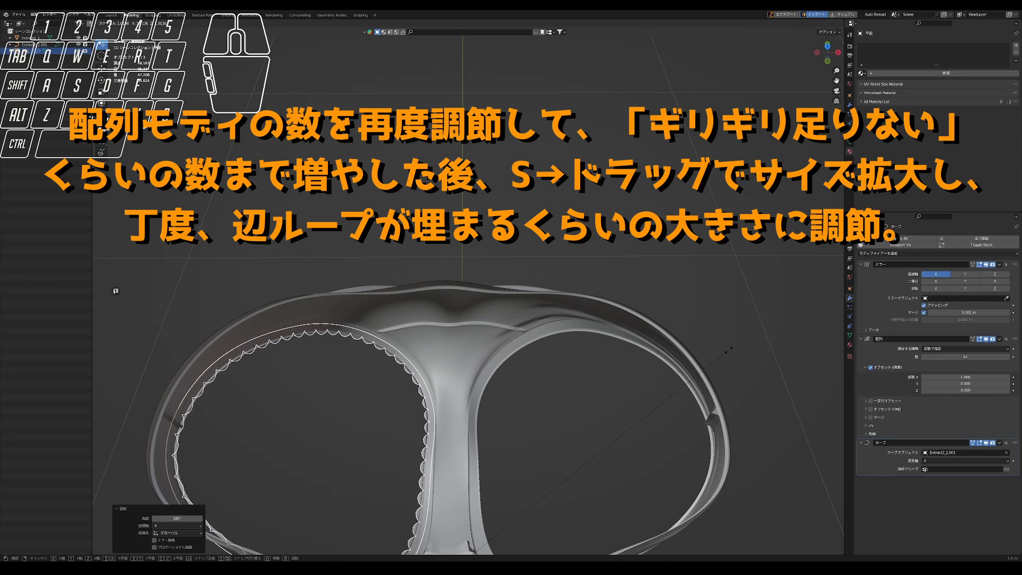
pyautogui.click(729, 348)
# - Move the frill about 0.006 m along the Y axis to align its edge with the leg rim
pyautogui.moveTo(729, 349); pyautogui.dragTo(493, 159, button='middle')
pyautogui.scroll(4, 461, 205)
pyautogui.press('g')
pyautogui.press('x')
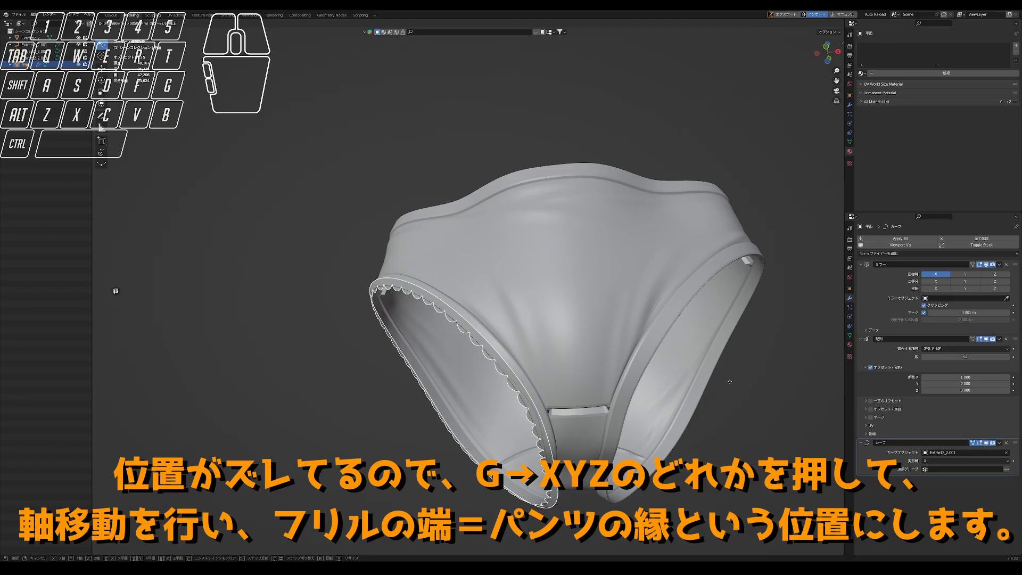
pyautogui.click(702, 390)
pyautogui.moveTo(701, 391); pyautogui.dragTo(606, 352, button='middle')
pyautogui.press('s')
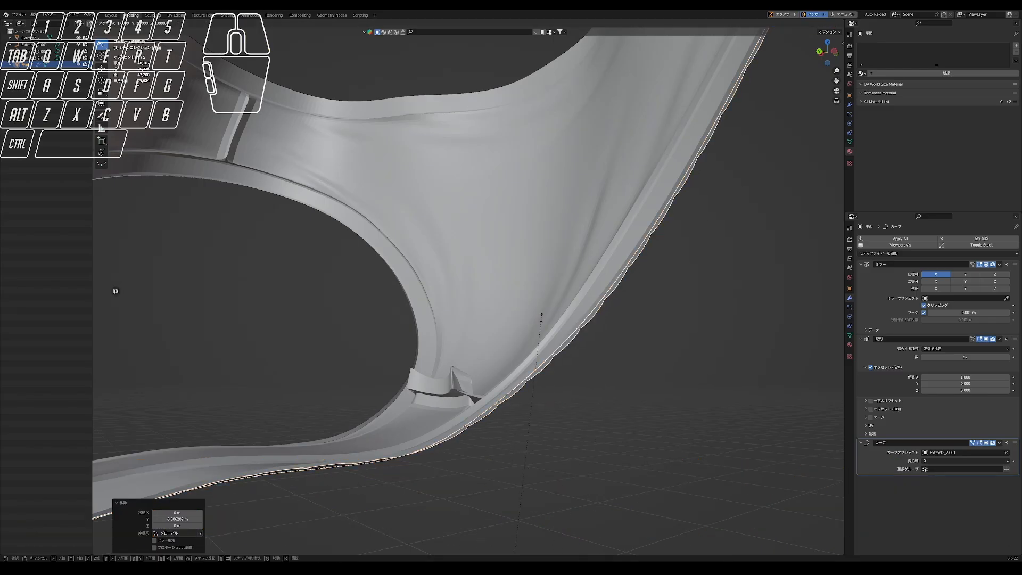
pyautogui.rightClick(557, 347)
pyautogui.moveTo(558, 347); pyautogui.dragTo(527, 344, button='middle')
pyautogui.scroll(-5, 527, 343)
pyautogui.scroll(3, 527, 343)
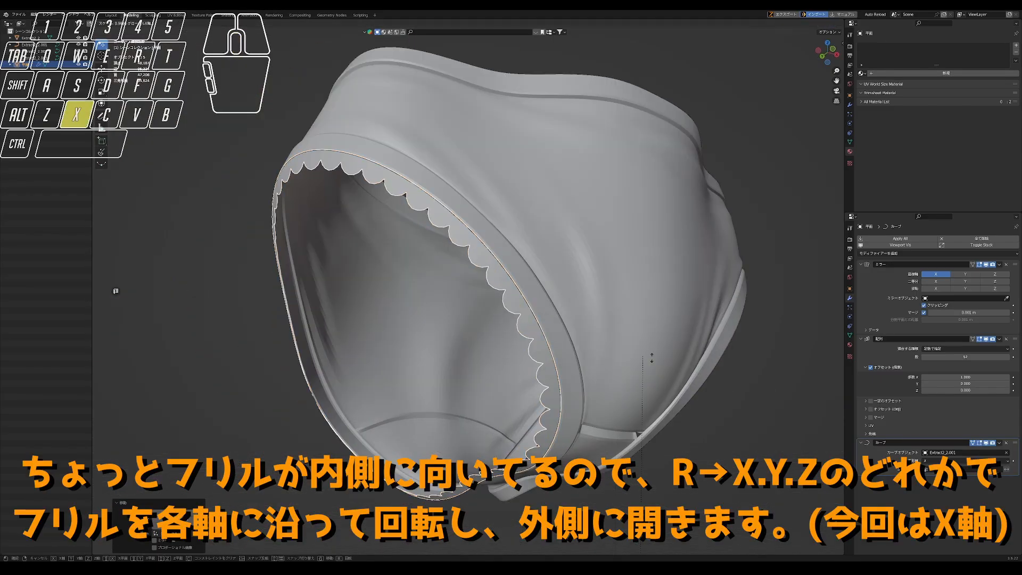
pyautogui.press('s')
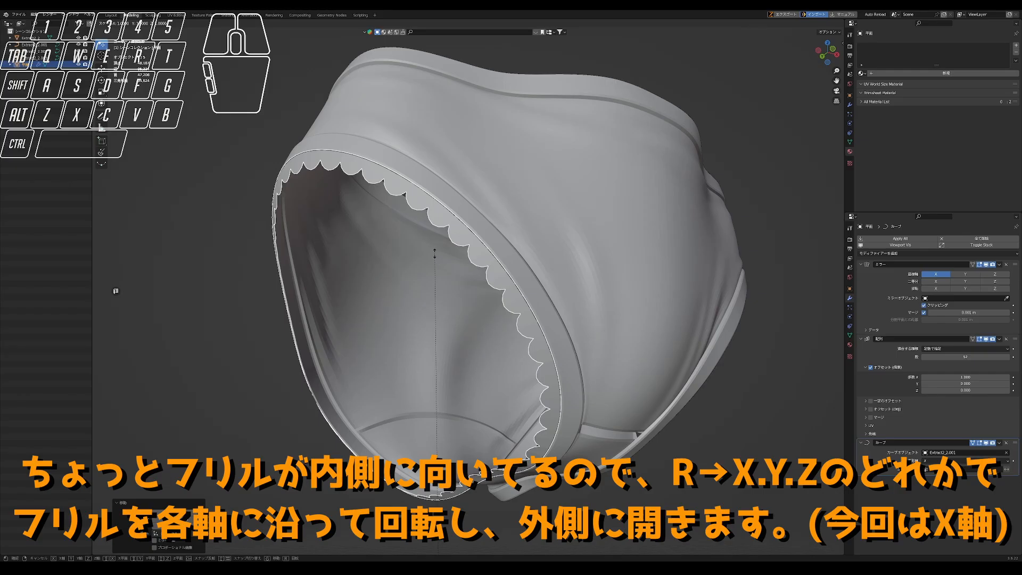
pyautogui.press('z')
pyautogui.rightClick(669, 246)
# - Rotate the frill about the X axis to turn its scallops outward from the leg opening
pyautogui.moveTo(668, 246); pyautogui.dragTo(634, 288, button='middle')
pyautogui.scroll(-4, 634, 288)
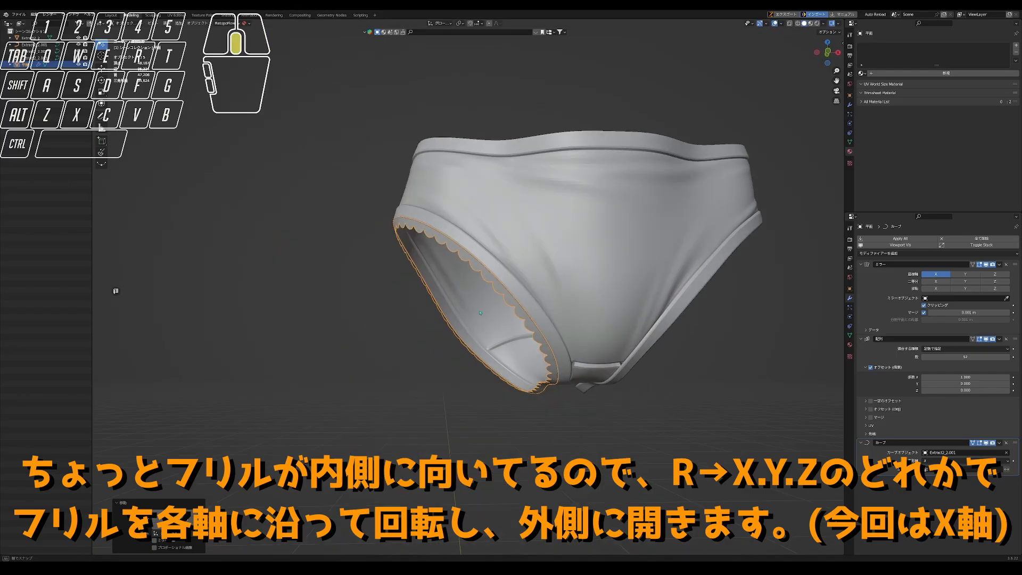
pyautogui.scroll(1, 372, 320)
pyautogui.press('r')
pyautogui.press('x')
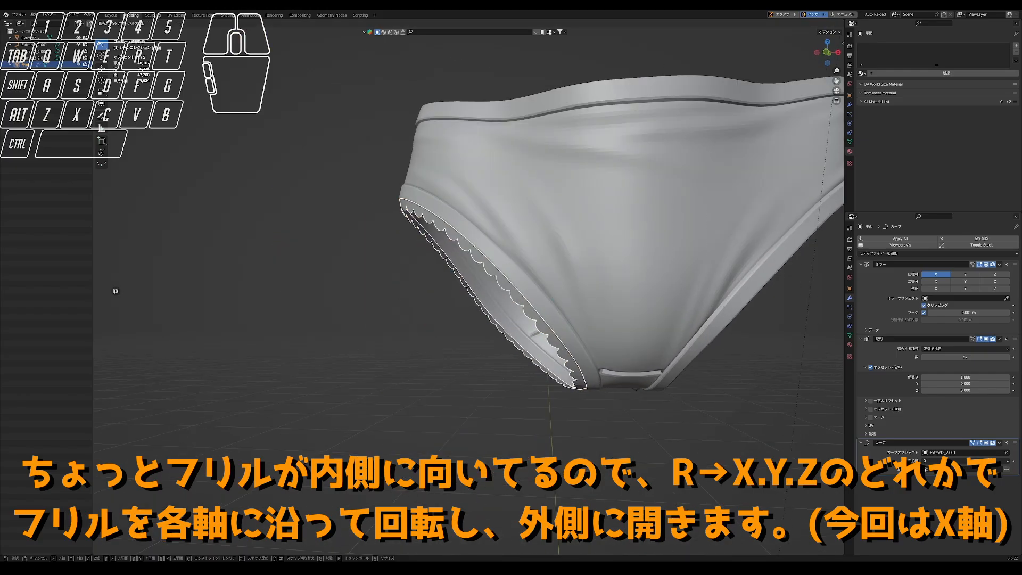
pyautogui.click(389, 333)
pyautogui.moveTo(394, 327); pyautogui.dragTo(686, 306, button='middle')
pyautogui.press('r')
pyautogui.press('x')
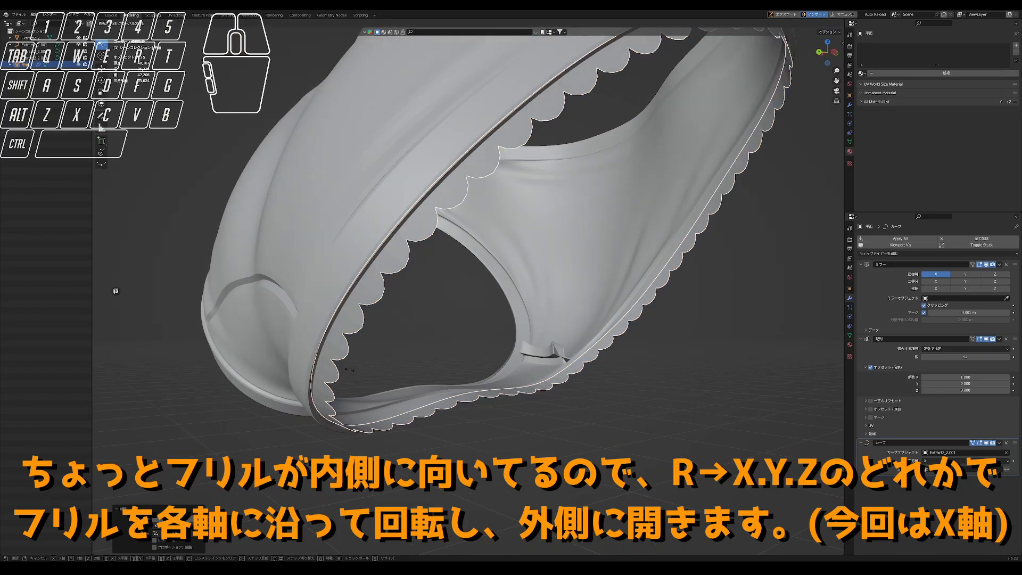
pyautogui.rightClick(399, 331)
# - Fine-tune the frill's outward tilt with another rotation about the X axis
pyautogui.scroll(-2, 399, 332)
pyautogui.moveTo(399, 331); pyautogui.dragTo(412, 302, button='middle')
pyautogui.press('r')
pyautogui.press('x')
pyautogui.click(429, 392)
pyautogui.scroll(3, 394, 319)
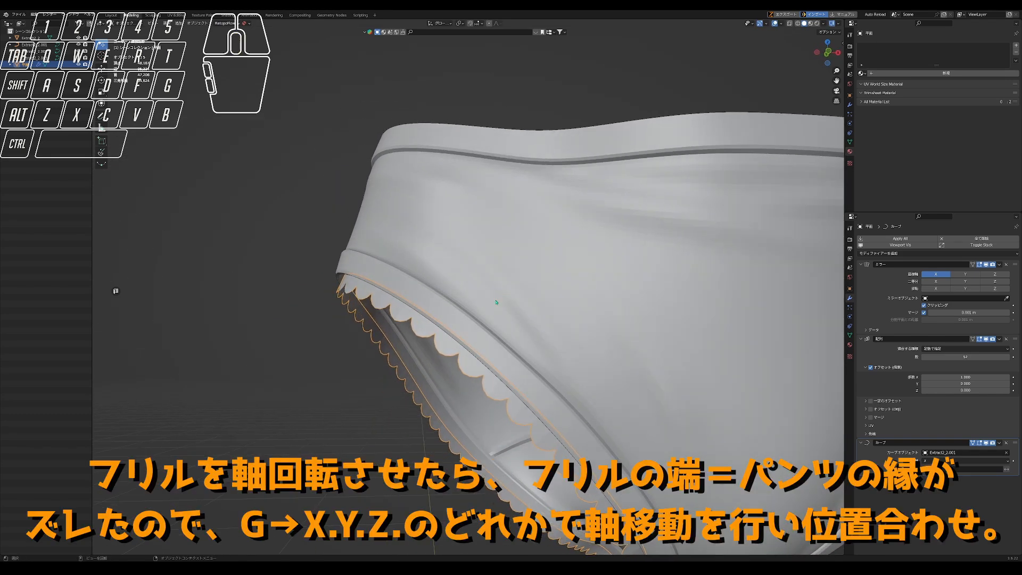
pyautogui.press('Tab')
pyautogui.press('Tab')
pyautogui.click(413, 305)
pyautogui.click(413, 305)
pyautogui.click(413, 305)
pyautogui.click(413, 305)
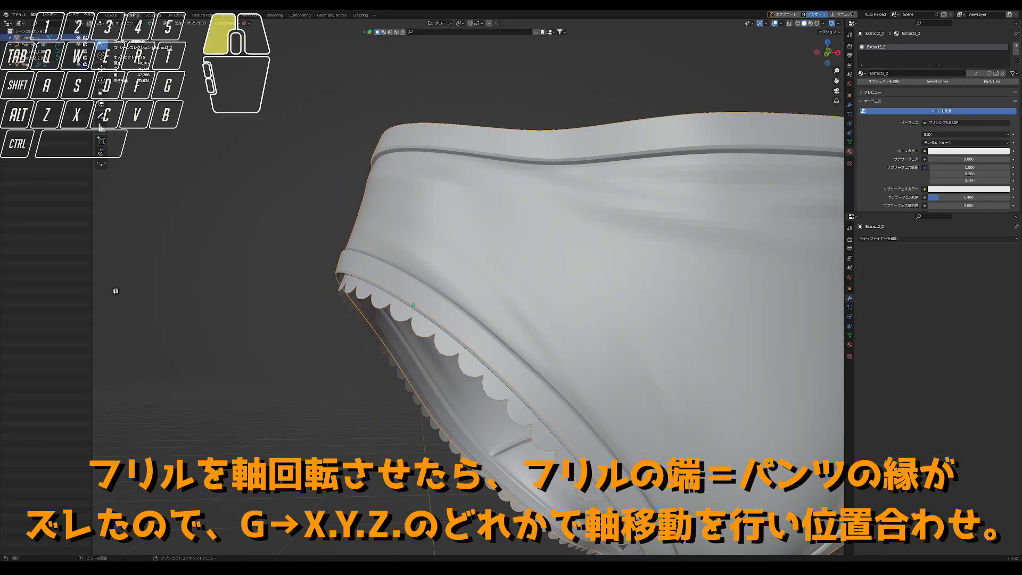
pyautogui.press('Tab')
pyautogui.press('a')
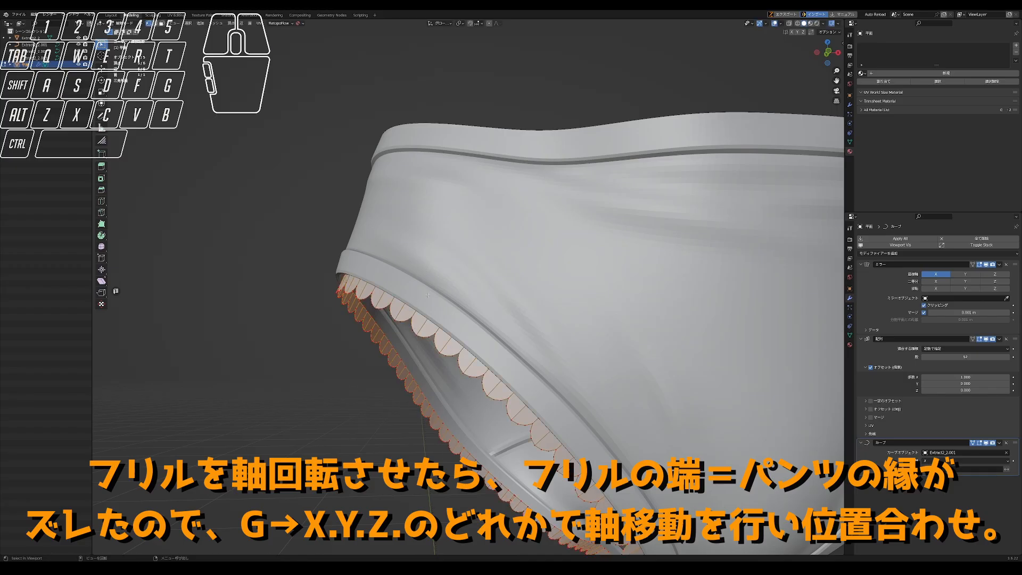
pyautogui.press('s')
pyautogui.rightClick(628, 205)
pyautogui.press('Tab')
pyautogui.press('s')
pyautogui.rightClick(741, 231)
# - Move the frill along the Z axis and the Y axis to bring its edge back to the leg rim
pyautogui.press('g')
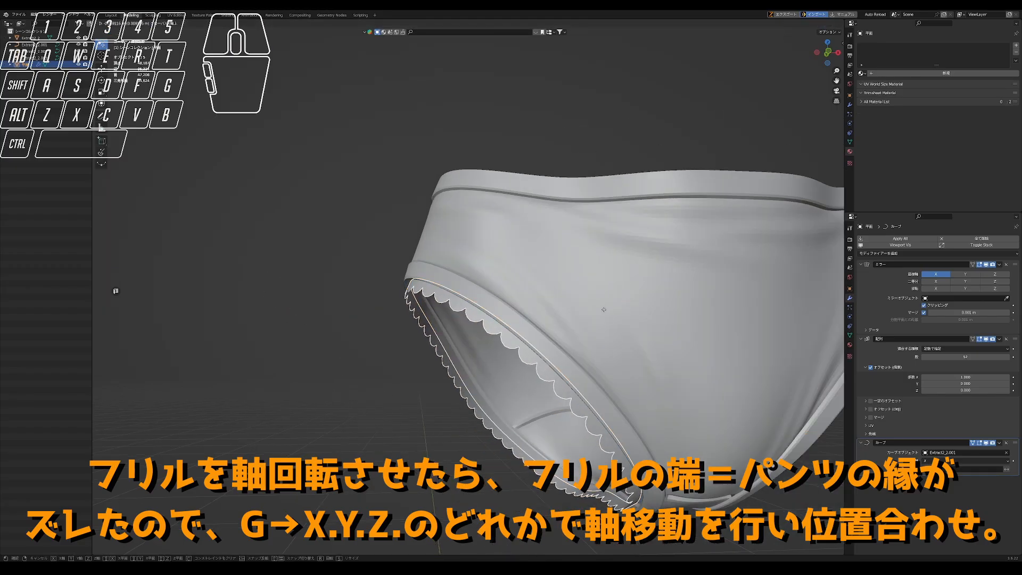
pyautogui.press('z')
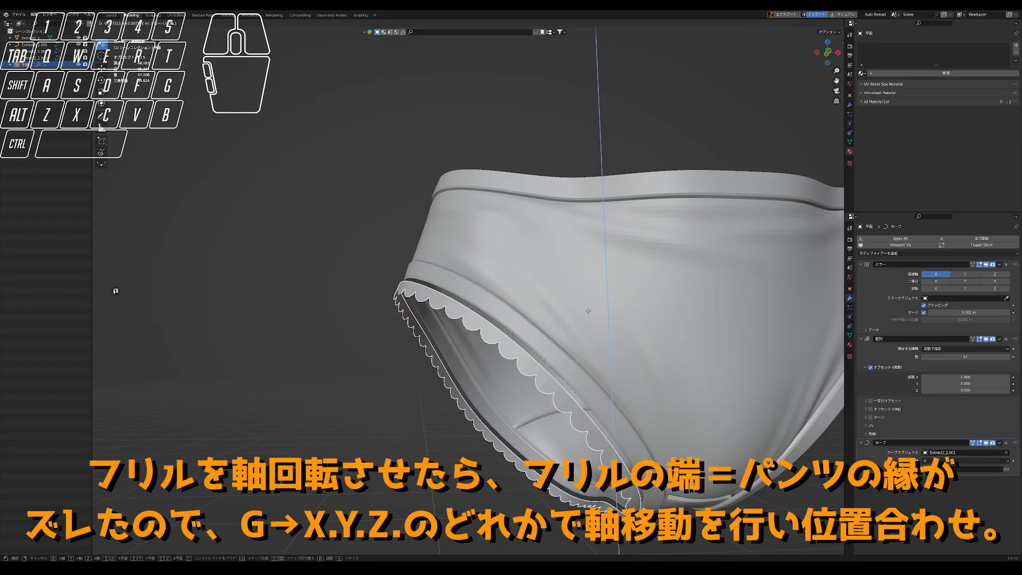
pyautogui.click(593, 307)
pyautogui.press('g')
pyautogui.rightClick(604, 302)
pyautogui.press('g')
pyautogui.press('x')
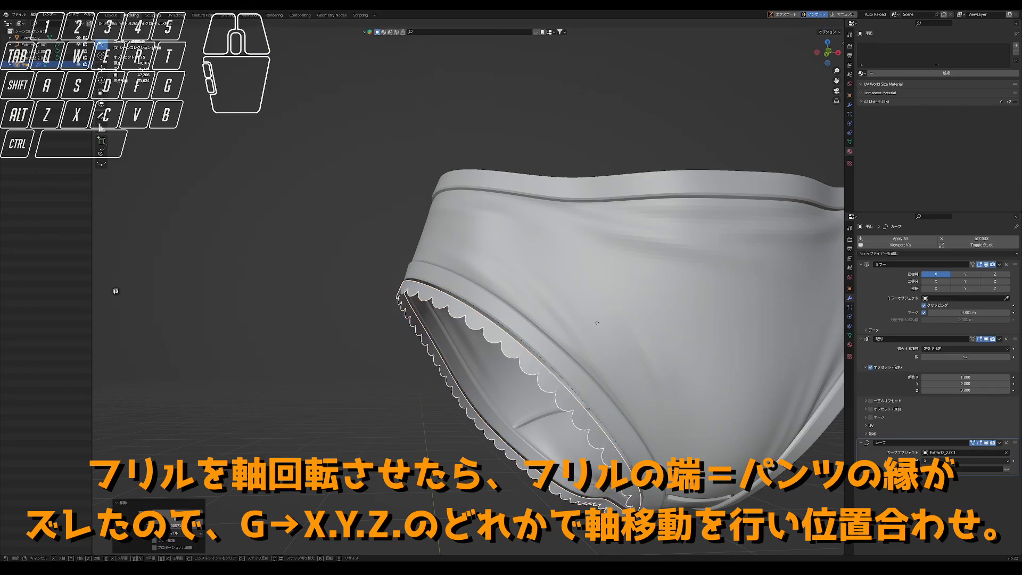
pyautogui.press('y')
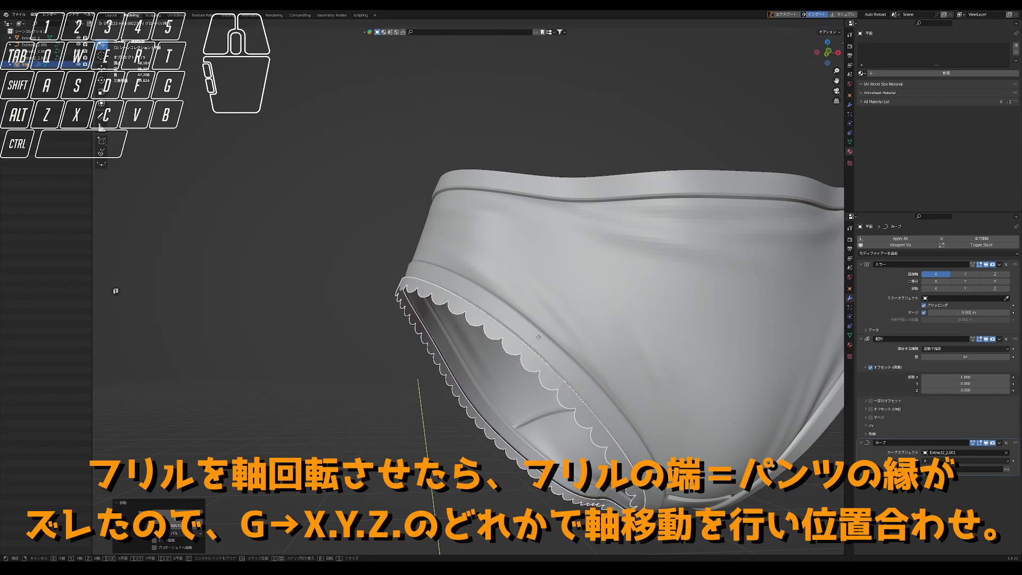
pyautogui.click(549, 330)
# - Raise the frill slightly along the Z axis to close the gap to the leg rim
pyautogui.moveTo(546, 331)
pyautogui.mouseDown(button='middle')
pyautogui.moveTo(524, 342)
pyautogui.moveTo(535, 339)
pyautogui.mouseUp(button='middle')
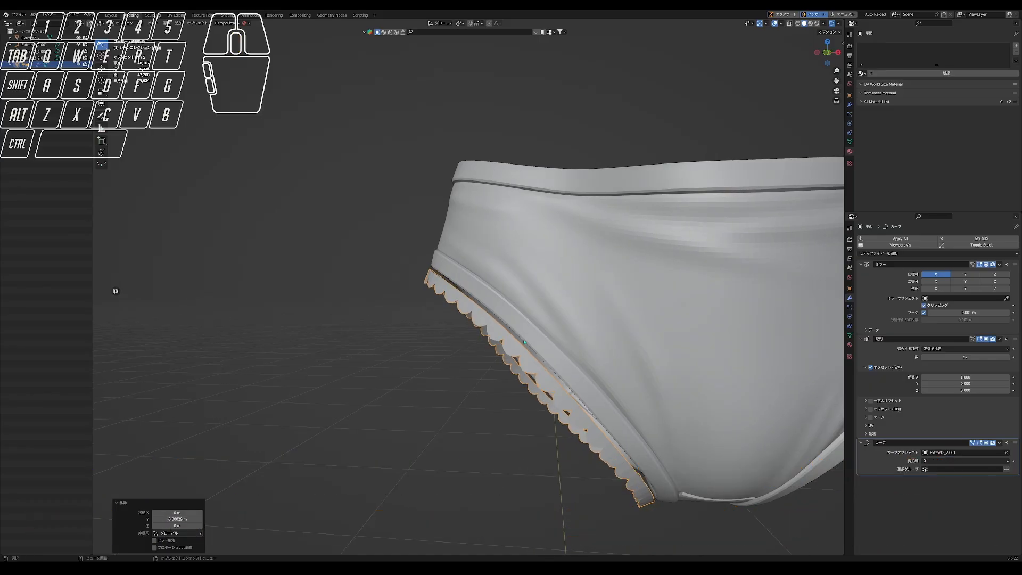
pyautogui.press('g')
pyautogui.press('y')
pyautogui.press('z')
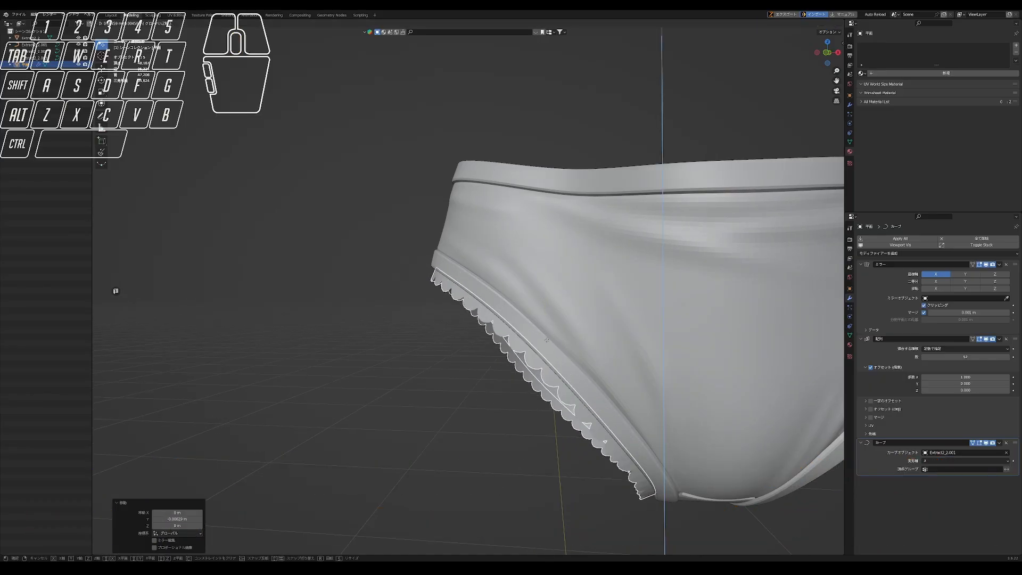
pyautogui.click(548, 339)
pyautogui.press('s')
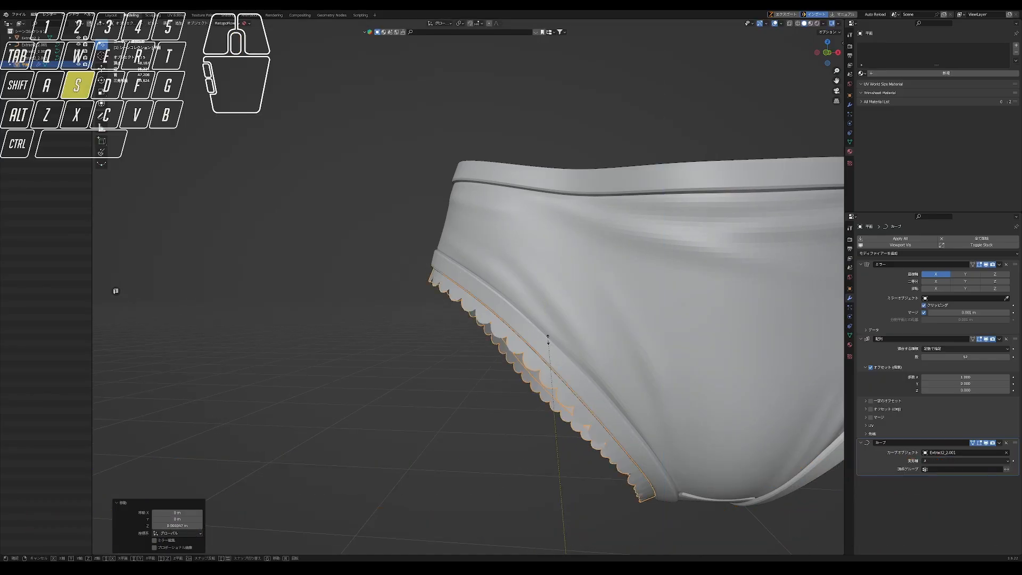
pyautogui.rightClick(539, 365)
# - Shift the frill along the Y axis until its edge meets the leg rim, and deselect it
pyautogui.press('g')
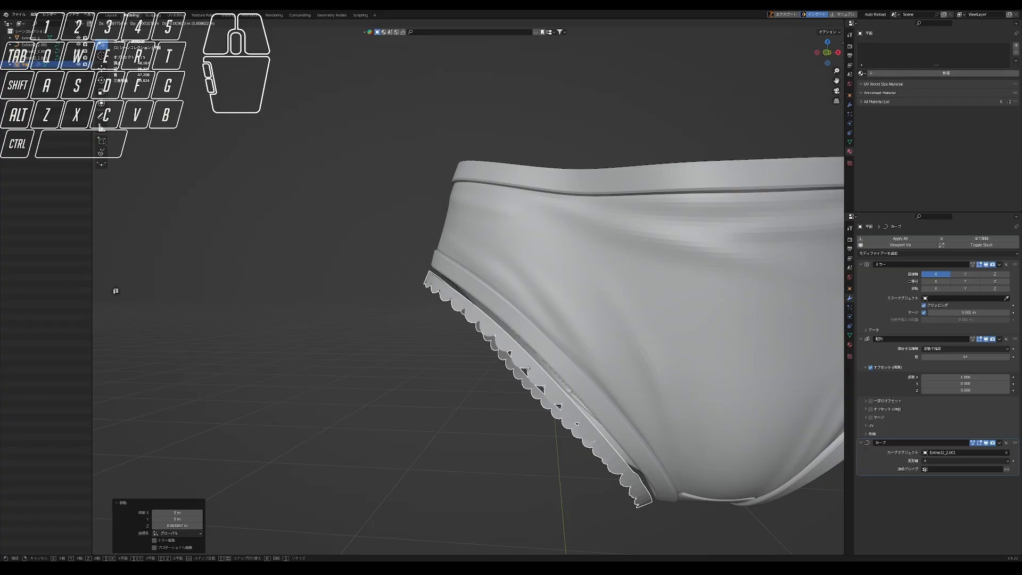
pyautogui.press('z')
pyautogui.press('y')
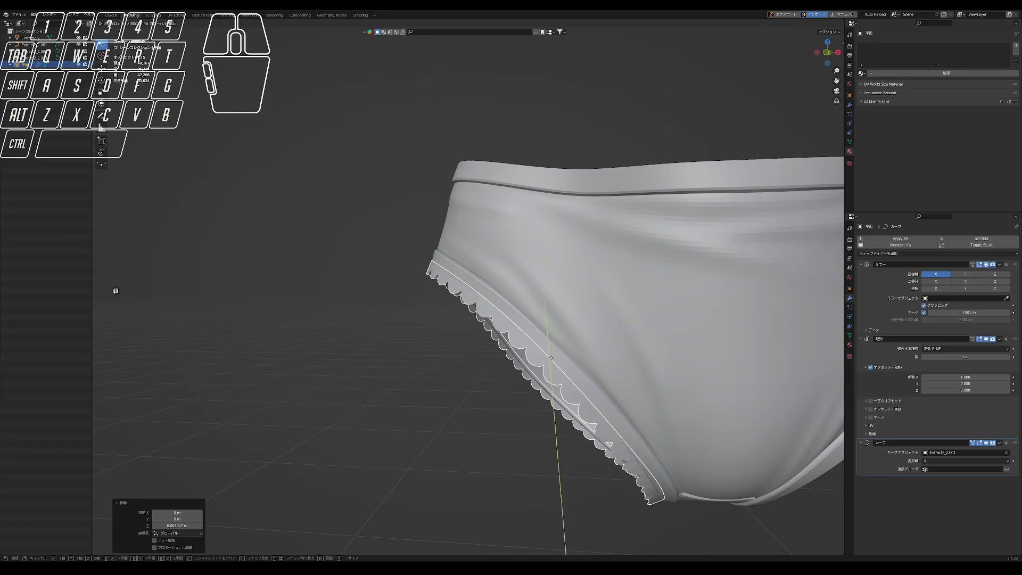
pyautogui.click(552, 356)
pyautogui.moveTo(552, 356); pyautogui.dragTo(520, 373, button='middle')
pyautogui.scroll(-2, 520, 374)
pyautogui.click(447, 383)
# - Duplicate the frill in place and set the copy's curve object to Extract2_2.002 for the other leg rim
pyautogui.moveTo(447, 383); pyautogui.dragTo(449, 395, button='middle')
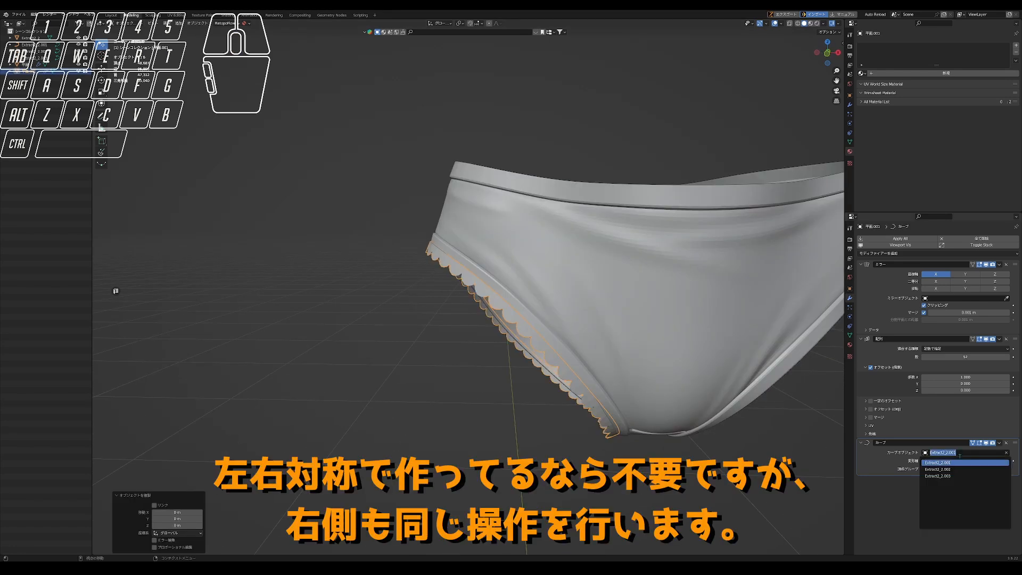
pyautogui.click(952, 474)
pyautogui.moveTo(692, 341); pyautogui.dragTo(647, 356, button='middle')
# - Rotate and scale the second leg opening's frill until it fits along the rim
pyautogui.press('r')
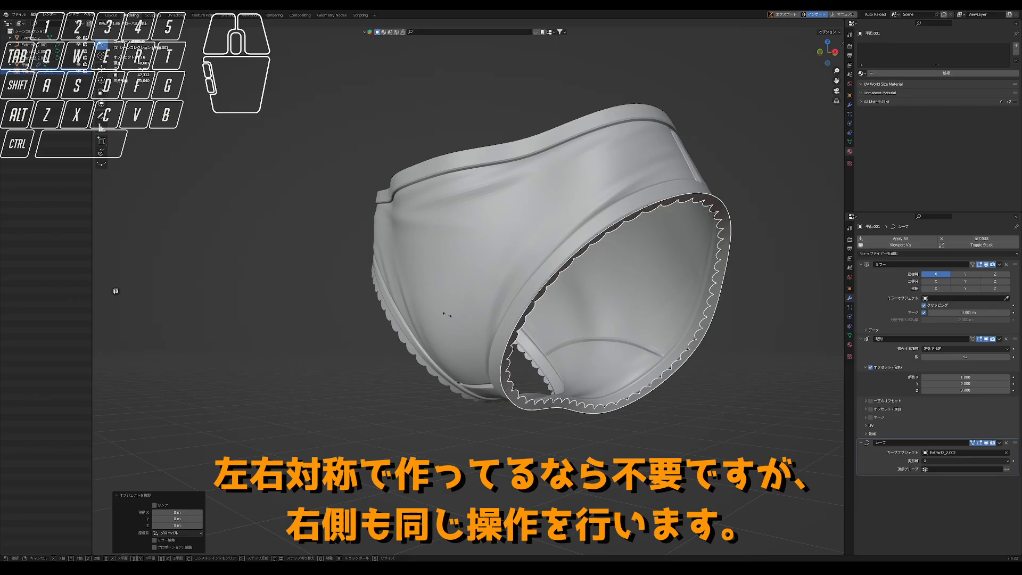
pyautogui.click(284, 389)
pyautogui.moveTo(283, 389); pyautogui.dragTo(326, 390, button='middle')
pyautogui.scroll(1, 326, 390)
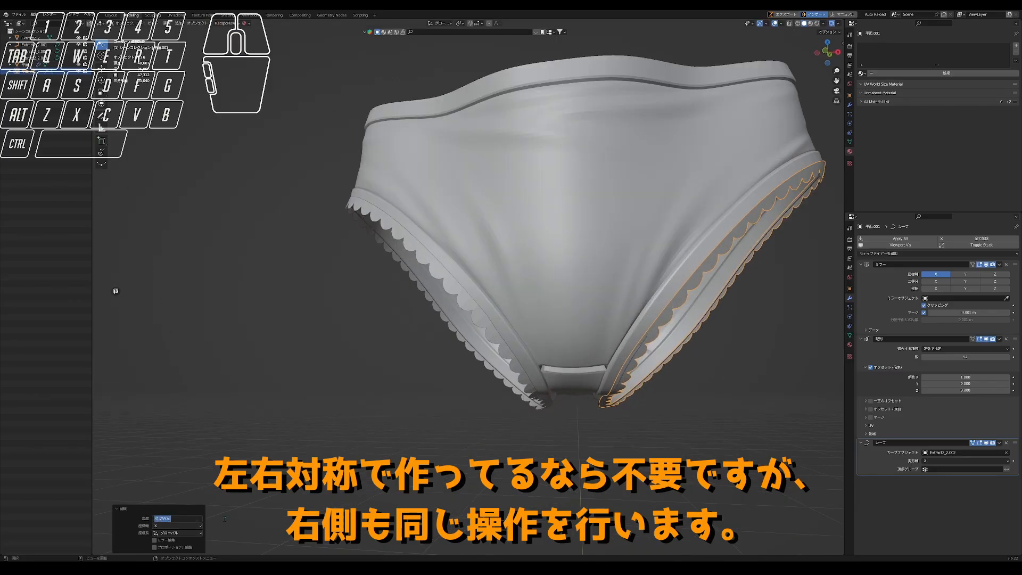
pyautogui.press('s')
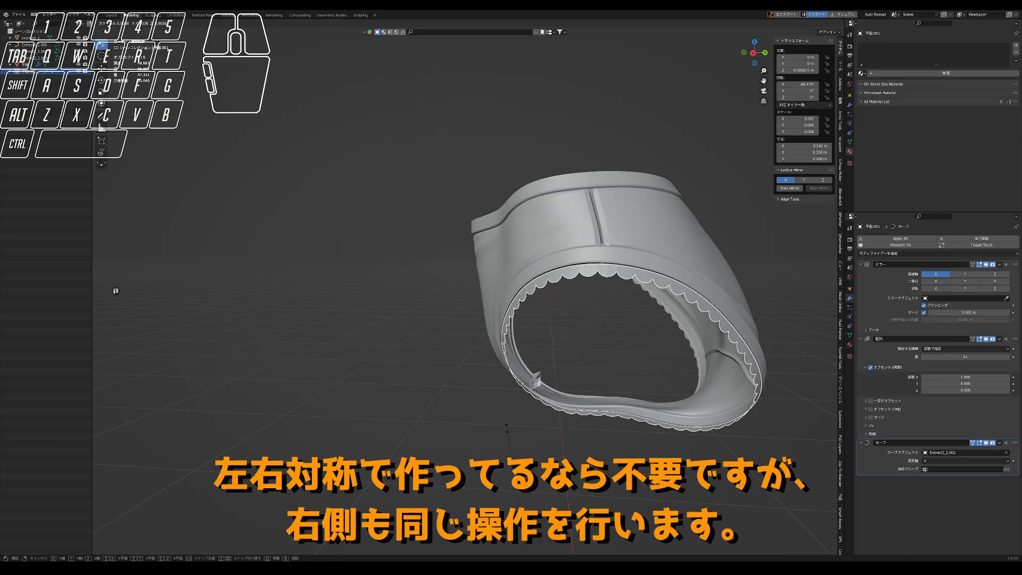
pyautogui.click(507, 426)
pyautogui.moveTo(506, 426); pyautogui.dragTo(681, 366, button='middle')
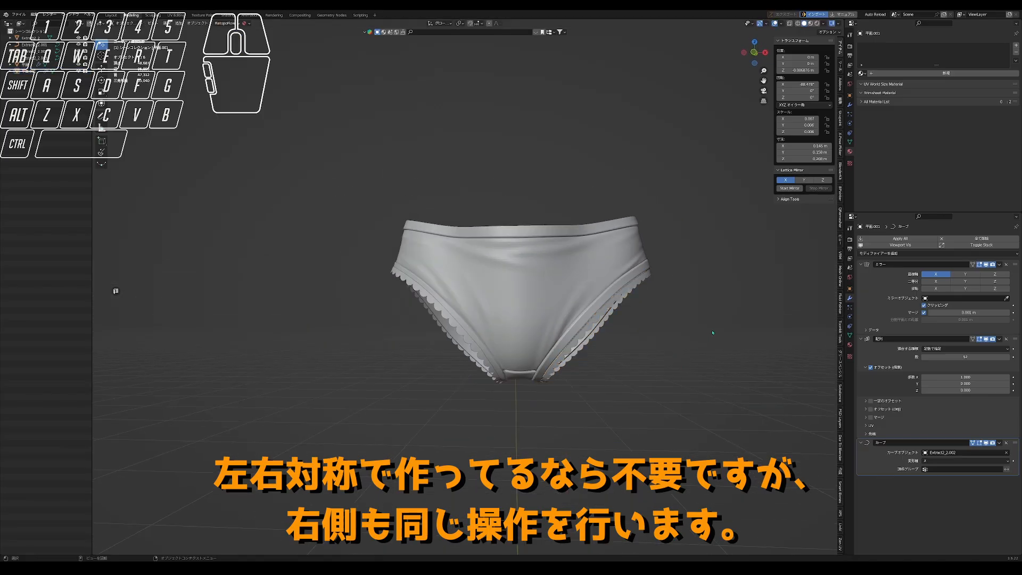
# - Duplicate the second leg frill in place and choose a different curve object for the copy, for the waist rim
pyautogui.click(611, 309)
pyautogui.rightClick(610, 305)
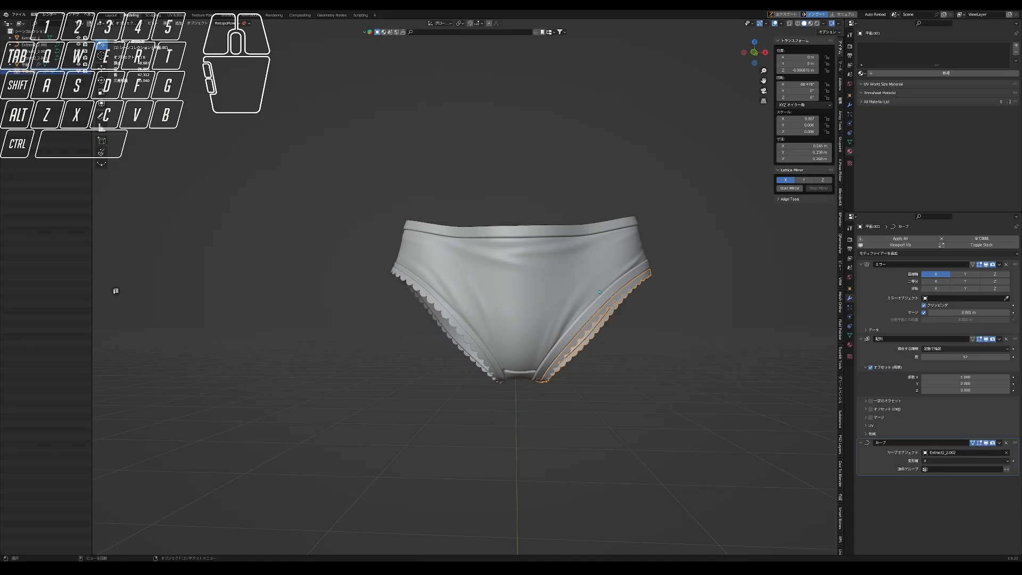
pyautogui.hotkey('shift', 'd')
pyautogui.rightClick(600, 292)
pyautogui.click(958, 451)
pyautogui.click(953, 458)
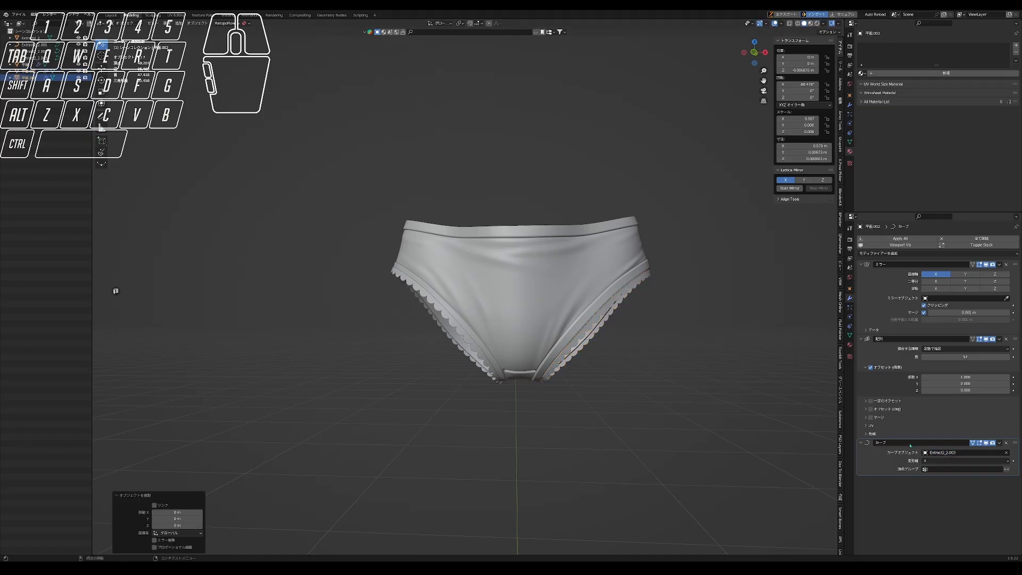
pyautogui.moveTo(625, 295); pyautogui.dragTo(628, 302, button='middle')
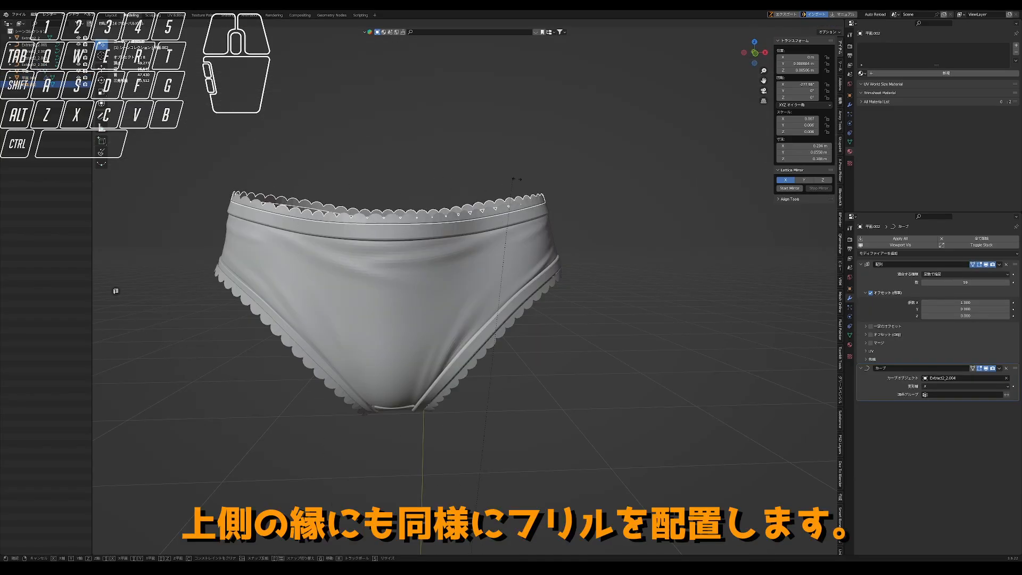
# - Rotate the waist frill so its scallops point upward, move it along the Z axis onto the waist rim, and deselect it
pyautogui.click(425, 190)
pyautogui.scroll(3, 395, 188)
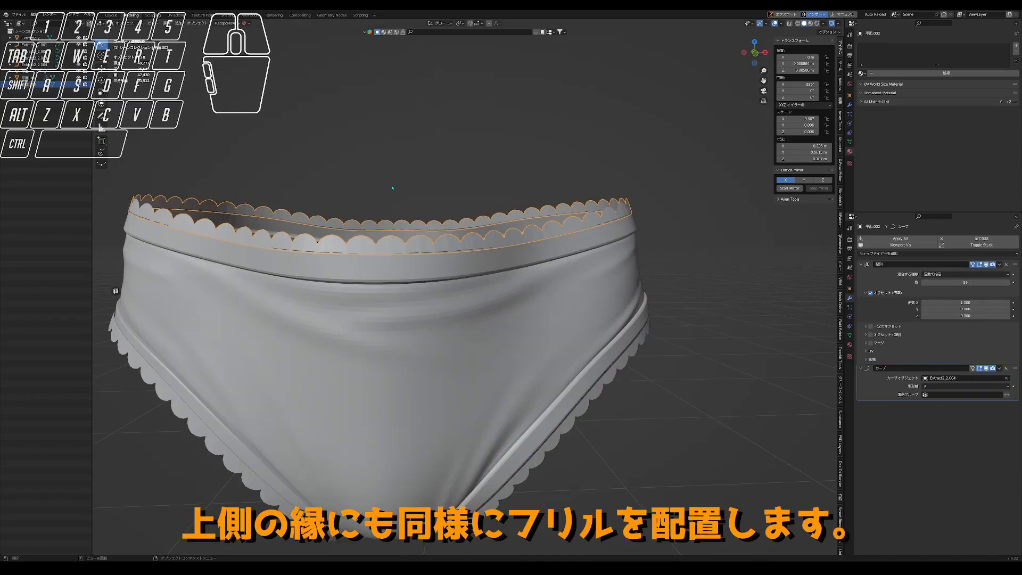
pyautogui.press('g')
pyautogui.press('z')
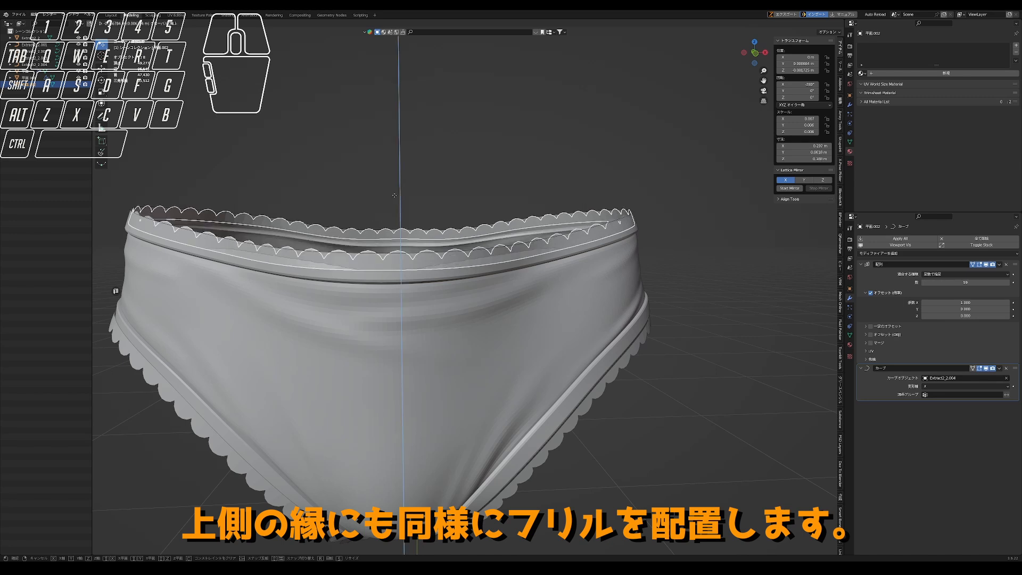
pyautogui.click(399, 187)
pyautogui.click(406, 168)
pyautogui.scroll(-2, 406, 167)
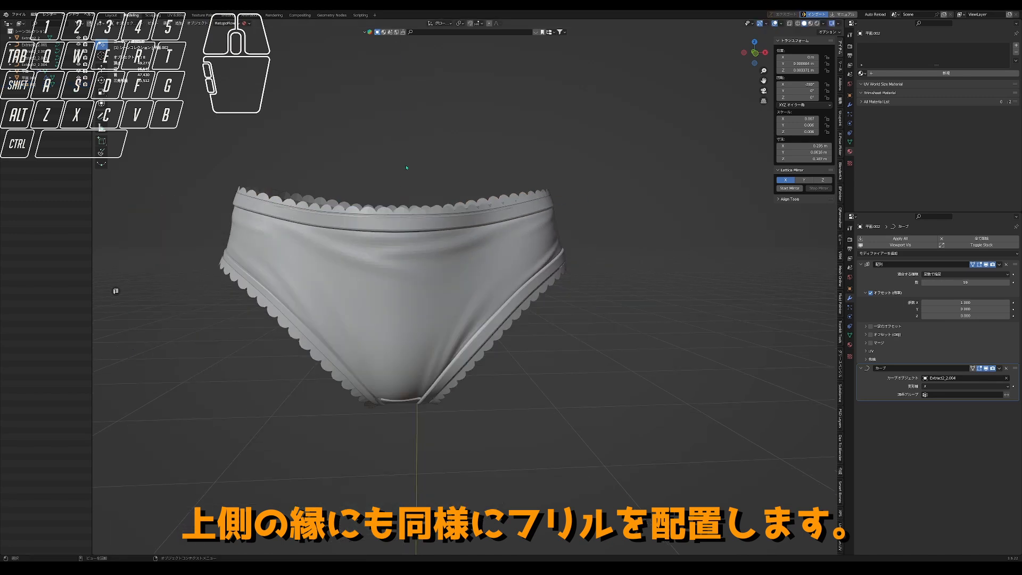
pyautogui.click(435, 153)
pyautogui.scroll(-1, 458, 199)
pyautogui.moveTo(486, 246); pyautogui.dragTo(524, 243, button='middle')
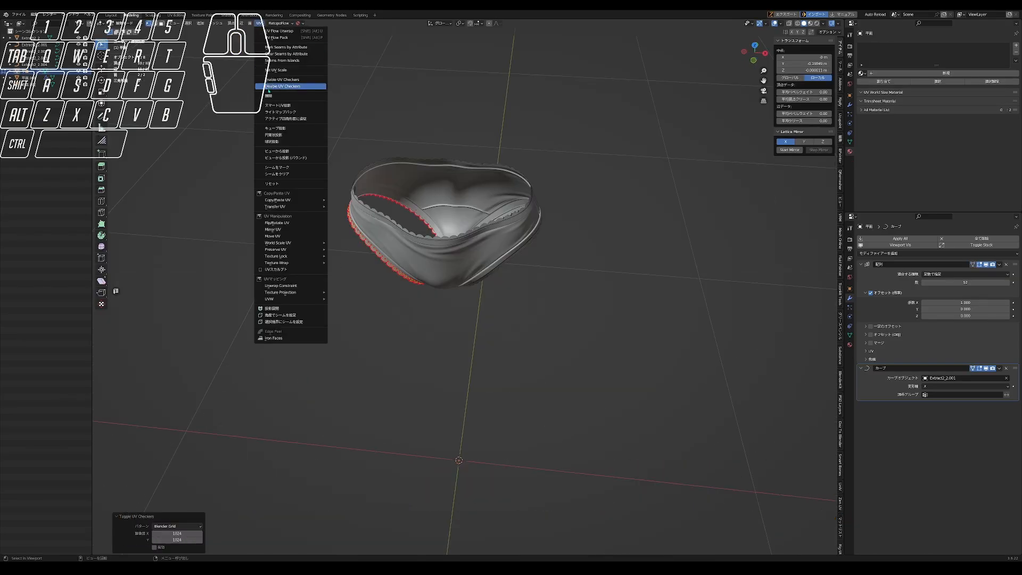
# - Unwrap the UVs of the second leg frill, leave Edit Mode and select all three frills together
pyautogui.press('Tab')
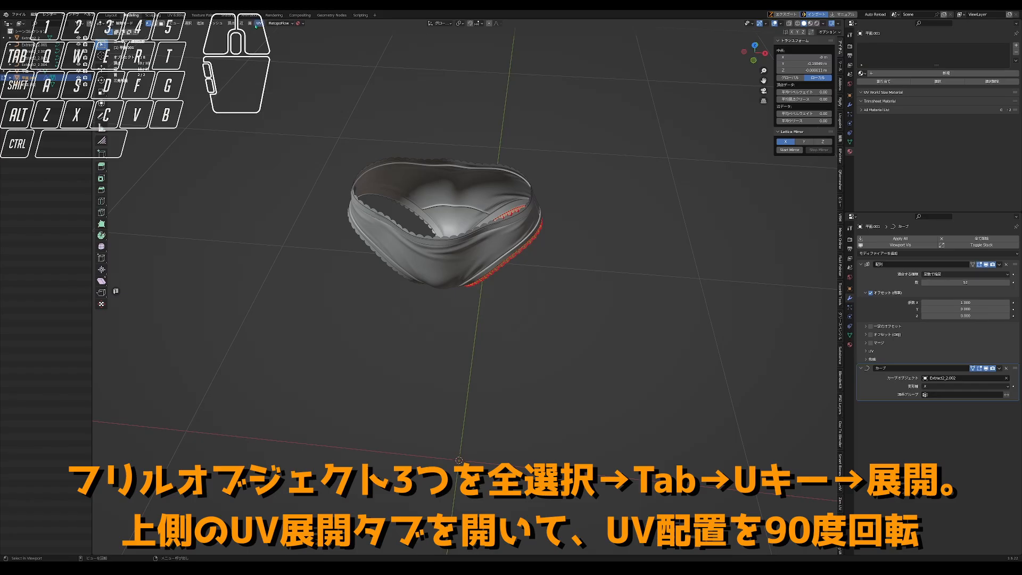
pyautogui.click(259, 23)
pyautogui.click(275, 32)
pyautogui.press('Tab')
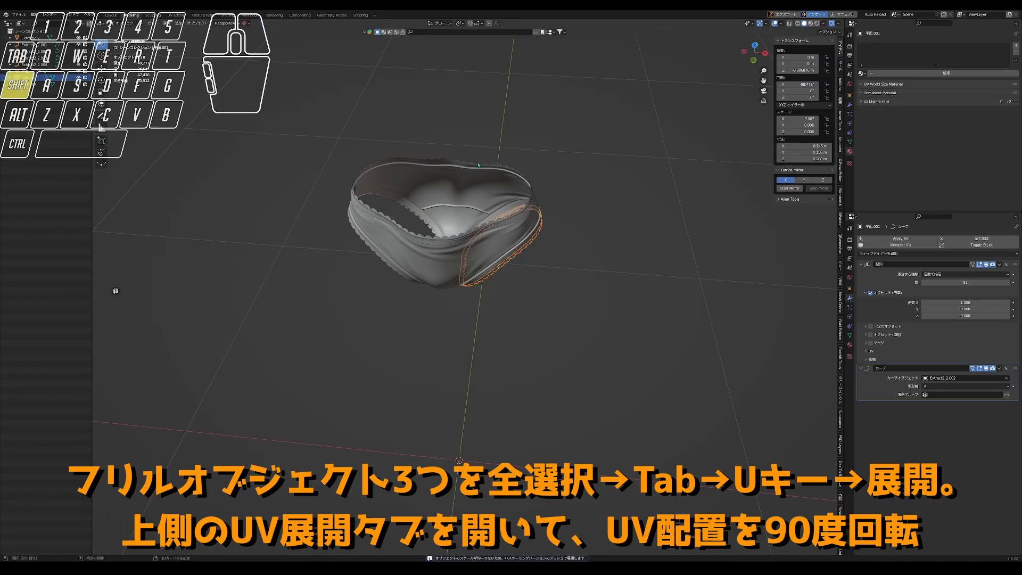
pyautogui.keyDown('shift'); pyautogui.click(478, 165); pyautogui.keyUp('shift')
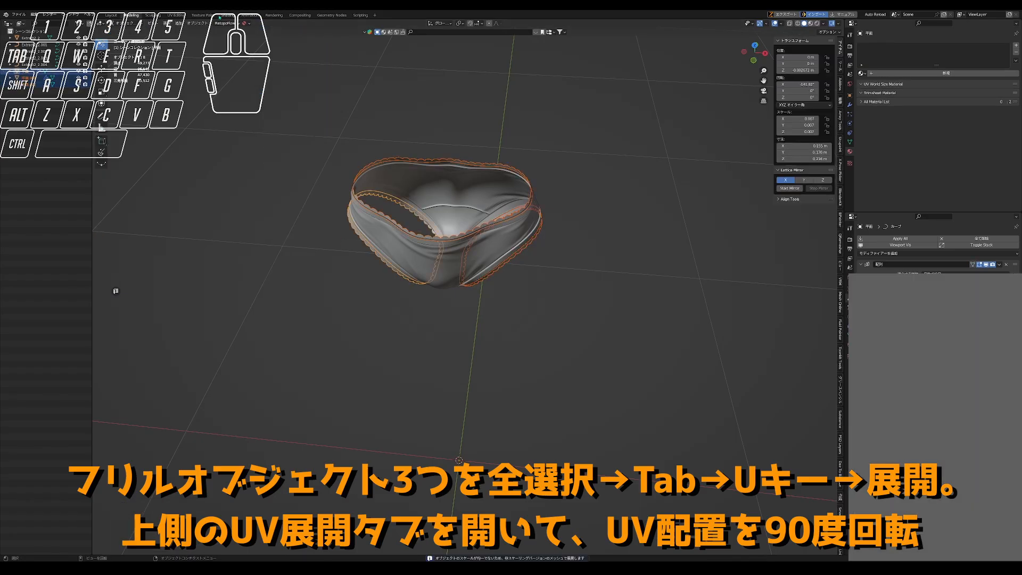
# - Switch to the UV Editing workspace and put the three selected frills into Edit Mode
pyautogui.click(177, 15)
pyautogui.scroll(2, 679, 229)
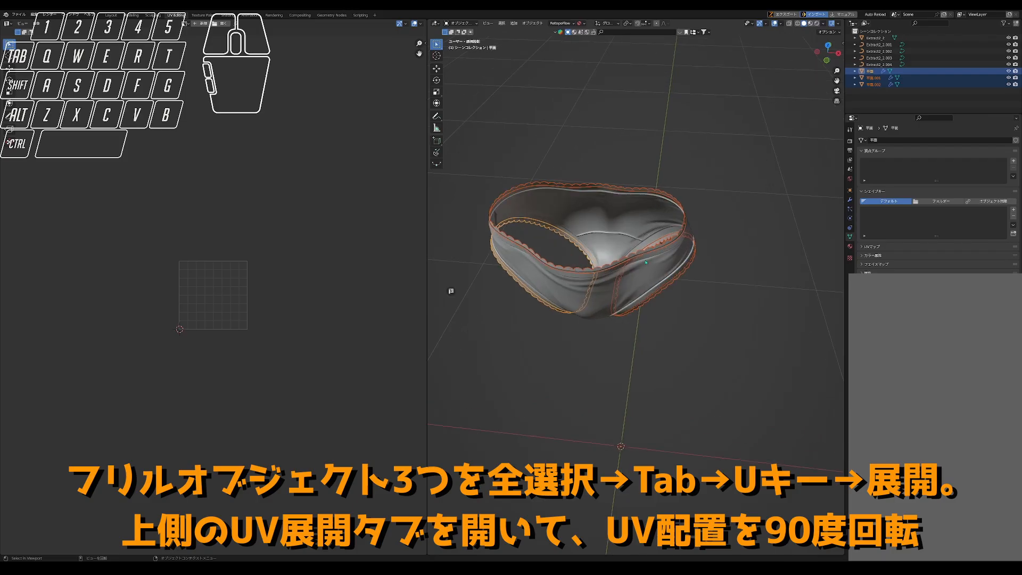
pyautogui.press('Tab')
pyautogui.scroll(4, 224, 291)
# - Try rotating the frill UV island by -90°, and undo the rotation
pyautogui.press('r')
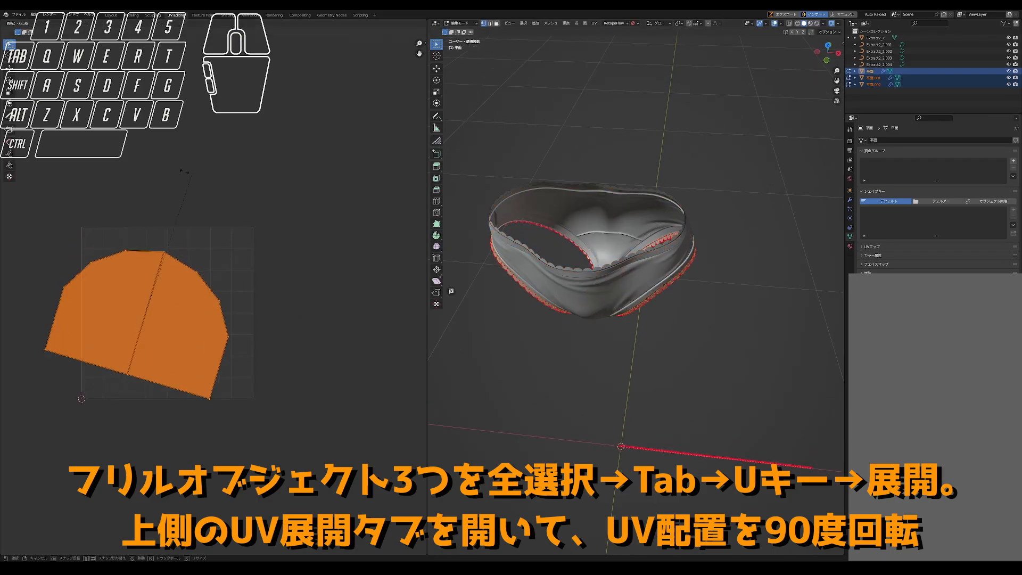
pyautogui.click(124, 235)
pyautogui.click(29, 549)
pyautogui.click(85, 518)
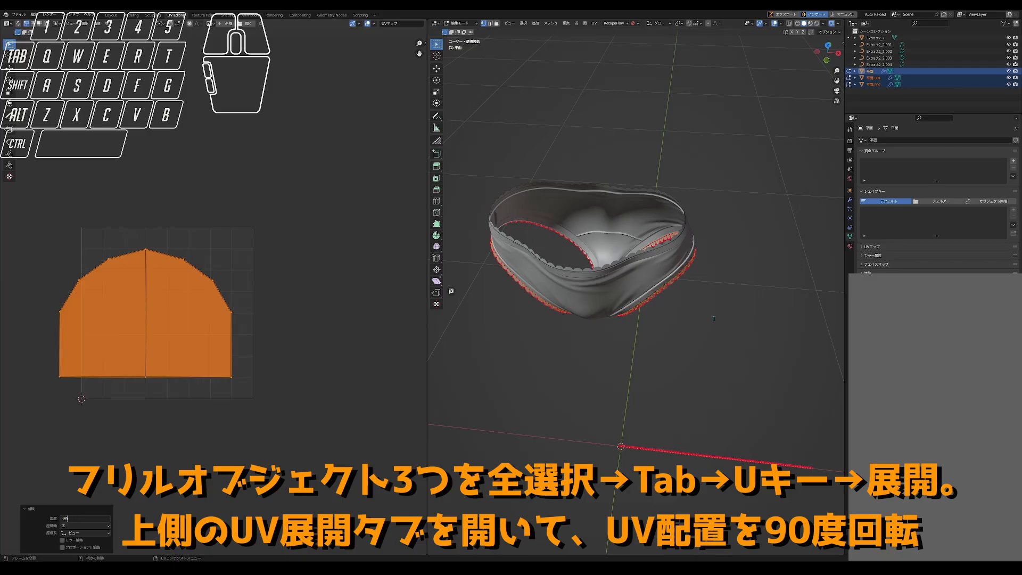
pyautogui.press('Return')
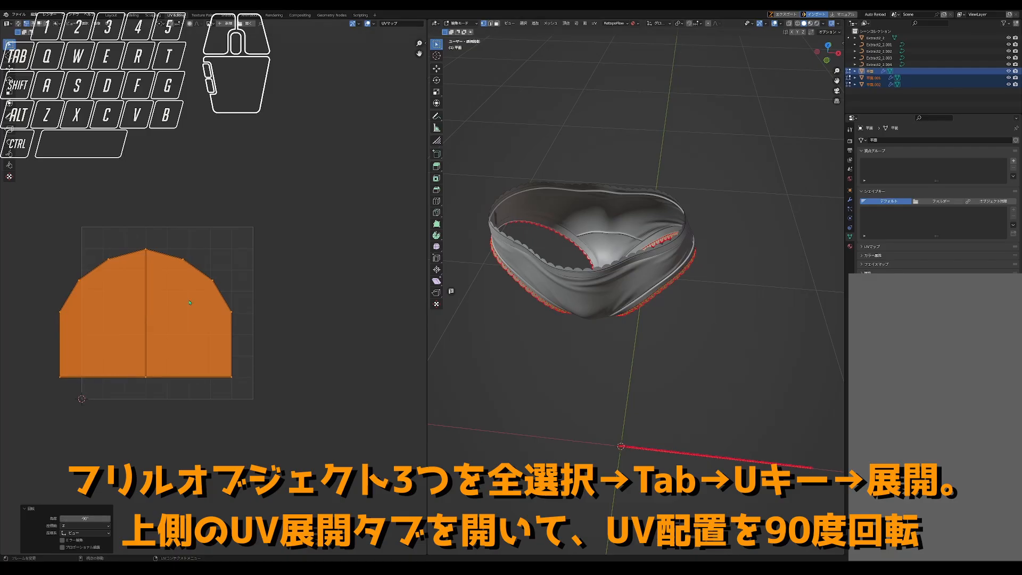
pyautogui.press('g')
pyautogui.rightClick(227, 315)
pyautogui.hotkey('ctrl', 'z')
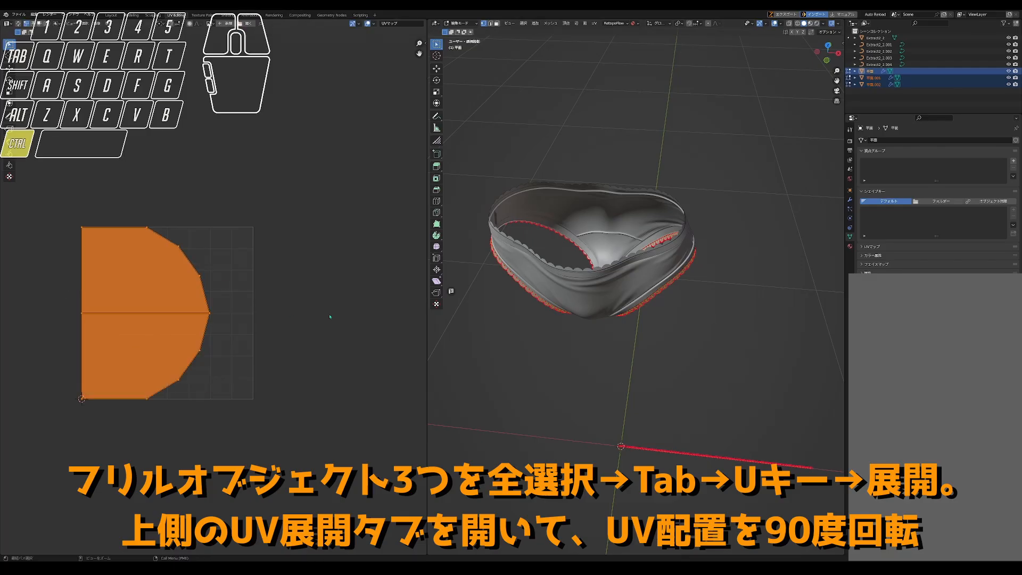
# - Rotate the frill UV island by 90°
pyautogui.press('r')
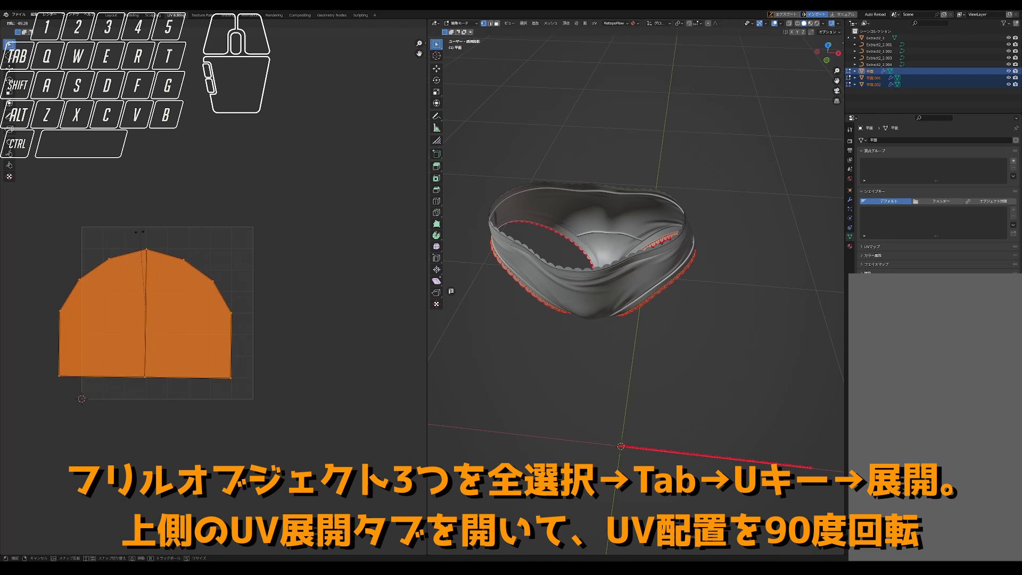
pyautogui.click(134, 173)
pyautogui.click(86, 518)
pyautogui.write('90')
pyautogui.press('Return')
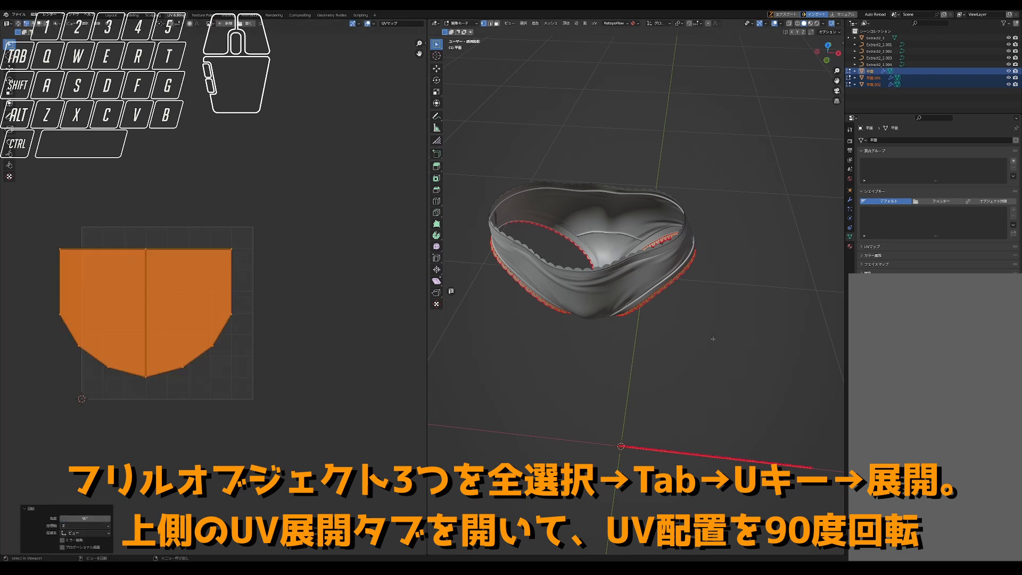
# - Rotate the frill UV island by another 180° so its rounded side faces up
pyautogui.press('r')
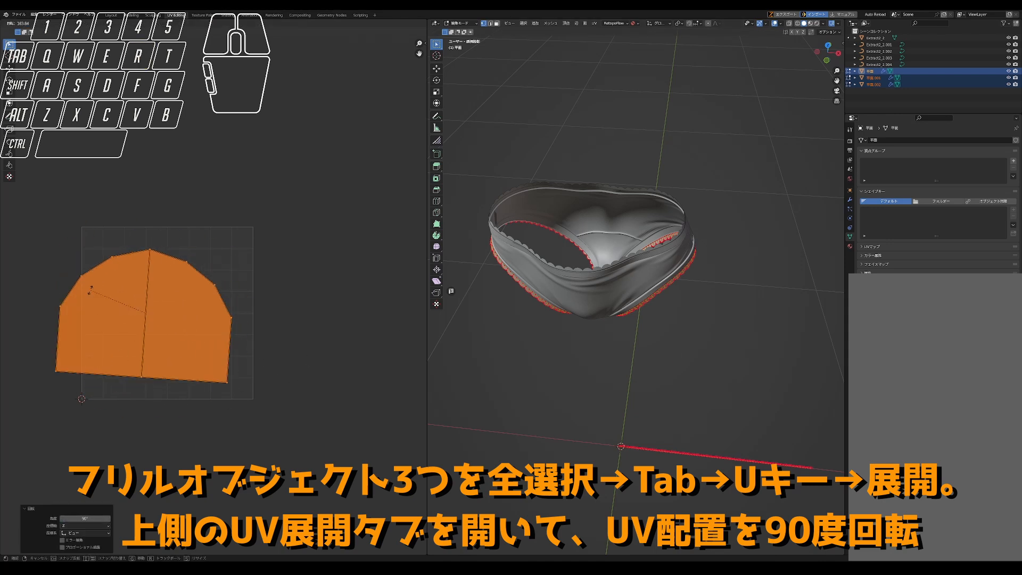
pyautogui.click(83, 335)
pyautogui.click(86, 518)
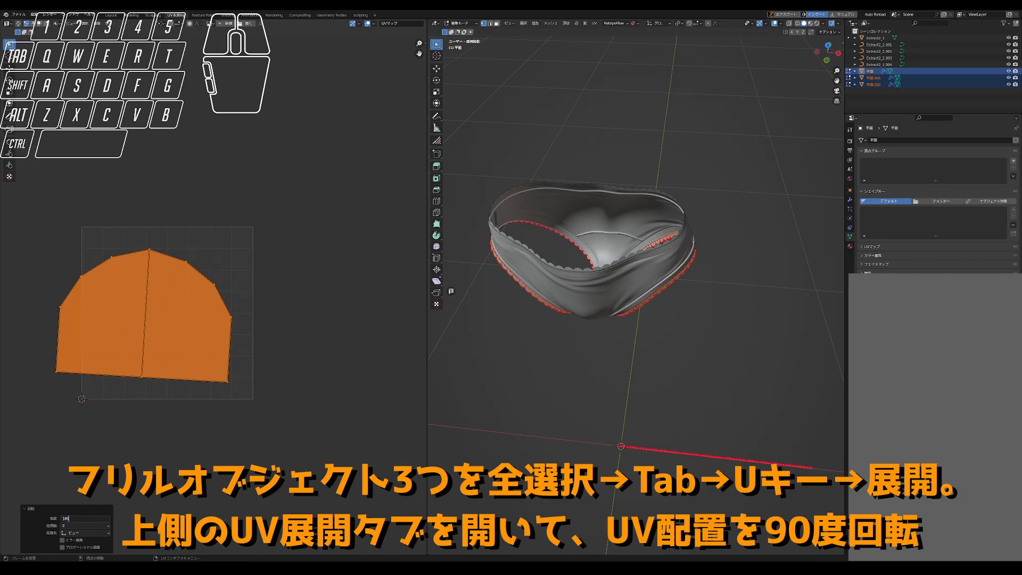
pyautogui.write('180')
pyautogui.press('Return')
# - Move the frill UV island to the lower edge of the UV tile and scale it down slightly to fit inside
pyautogui.scroll(2, 226, 367)
pyautogui.press('g')
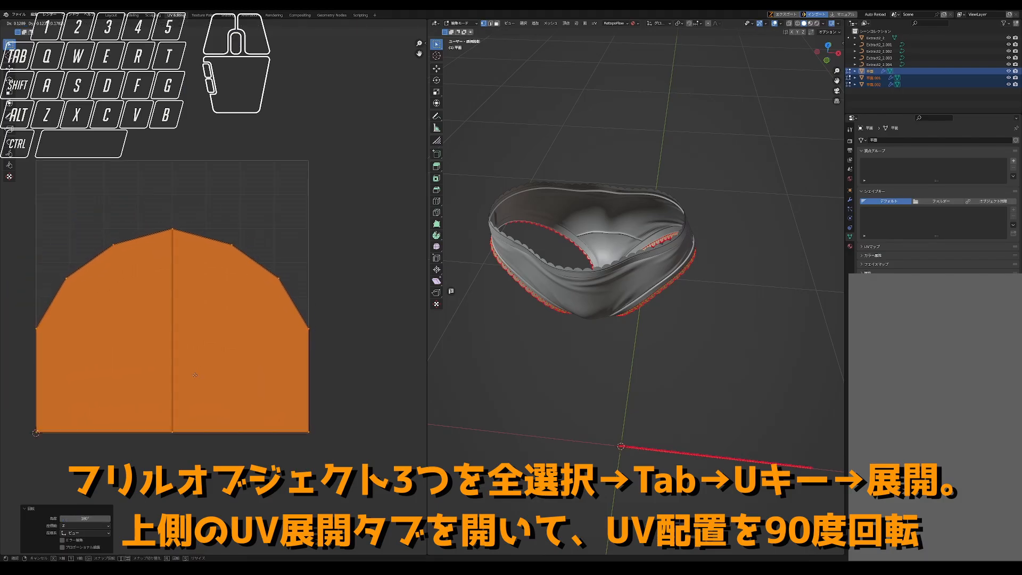
pyautogui.click(196, 374)
pyautogui.press('s')
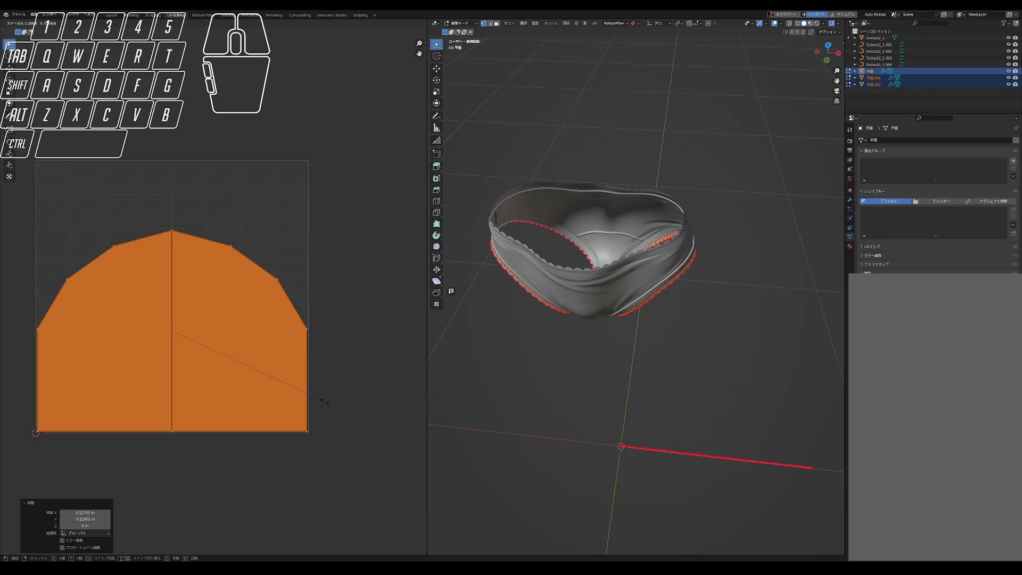
pyautogui.click(326, 402)
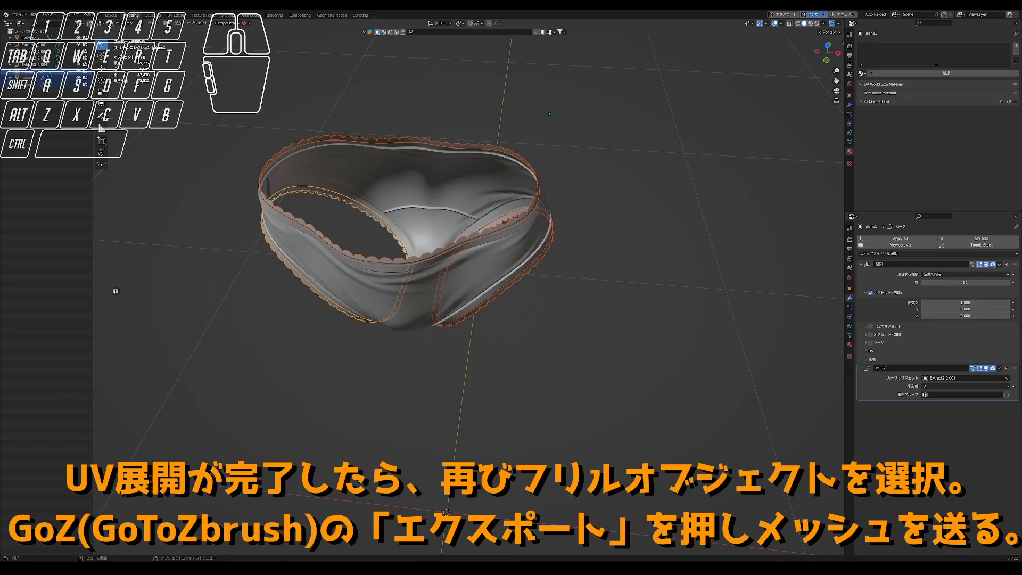
# - Export the waist frill to ZBrush with GoZ, and export the two leg frills the same way
pyautogui.click(476, 147)
pyautogui.click(788, 15)
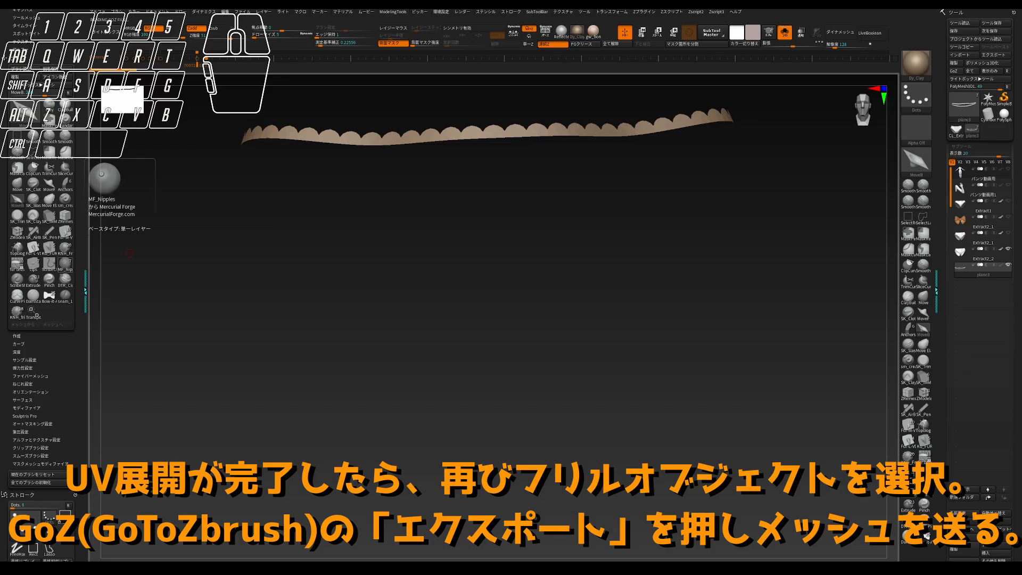
pyautogui.click(130, 252)
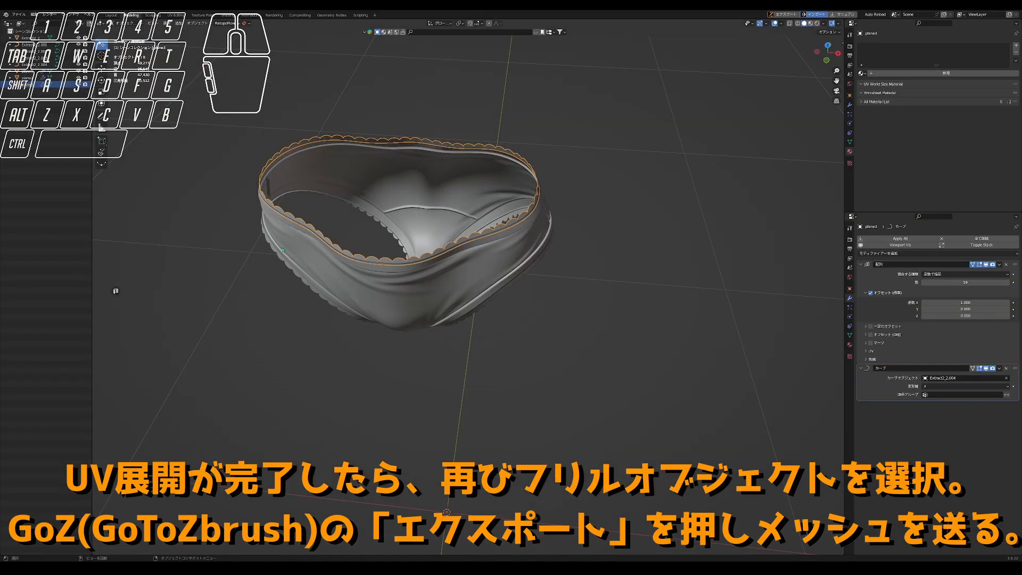
pyautogui.click(264, 221)
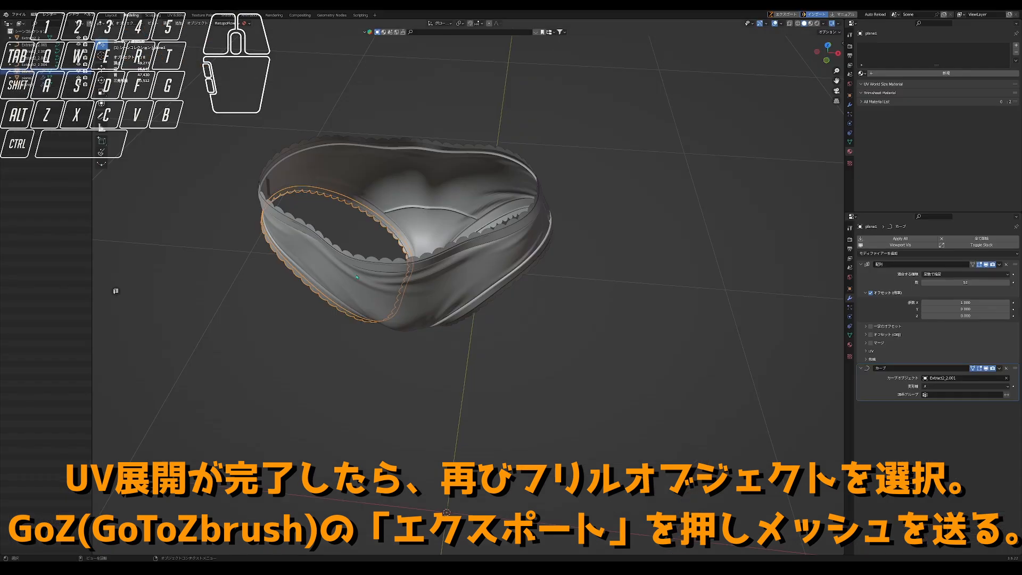
pyautogui.click(490, 307)
pyautogui.click(786, 14)
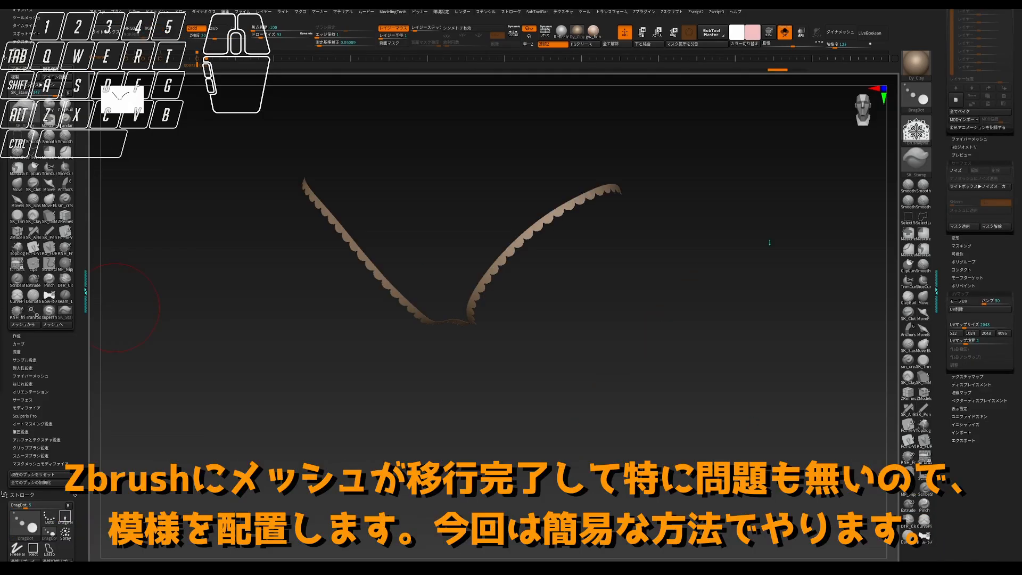
pyautogui.moveTo(769, 242)
pyautogui.mouseDown()
pyautogui.moveTo(733, 233)
pyautogui.moveTo(739, 239)
pyautogui.moveTo(612, 237)
pyautogui.mouseUp()
pyautogui.hotkey('shift', 'alt', 's')
pyautogui.press('Left')
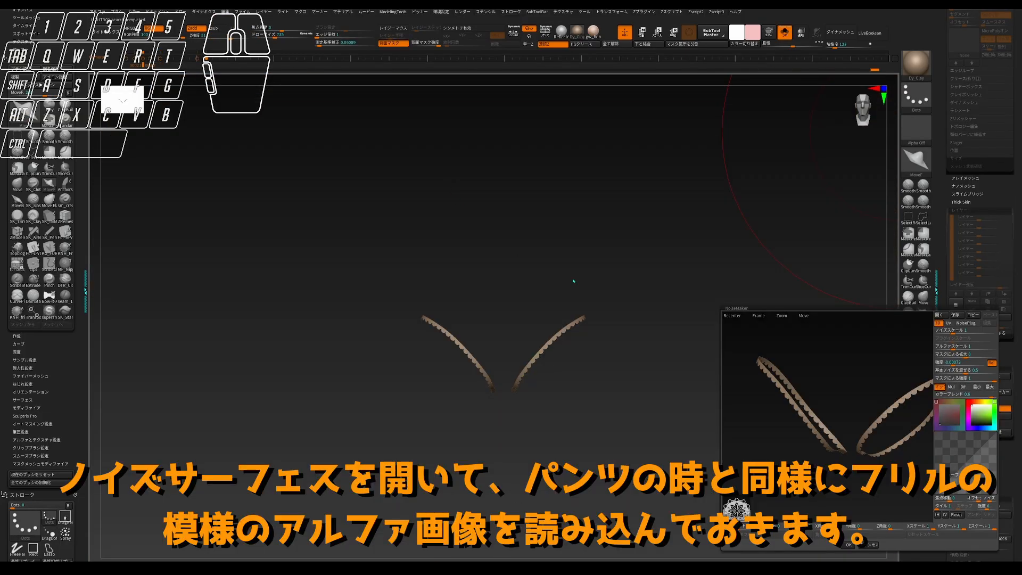
# - Examine the leg frills from several views and distances in the NoiseMaker preview
pyautogui.click(582, 283)
pyautogui.keyDown('alt'); pyautogui.moveTo(789, 395); pyautogui.dragTo(825, 434); pyautogui.keyUp('alt')
pyautogui.click(758, 315)
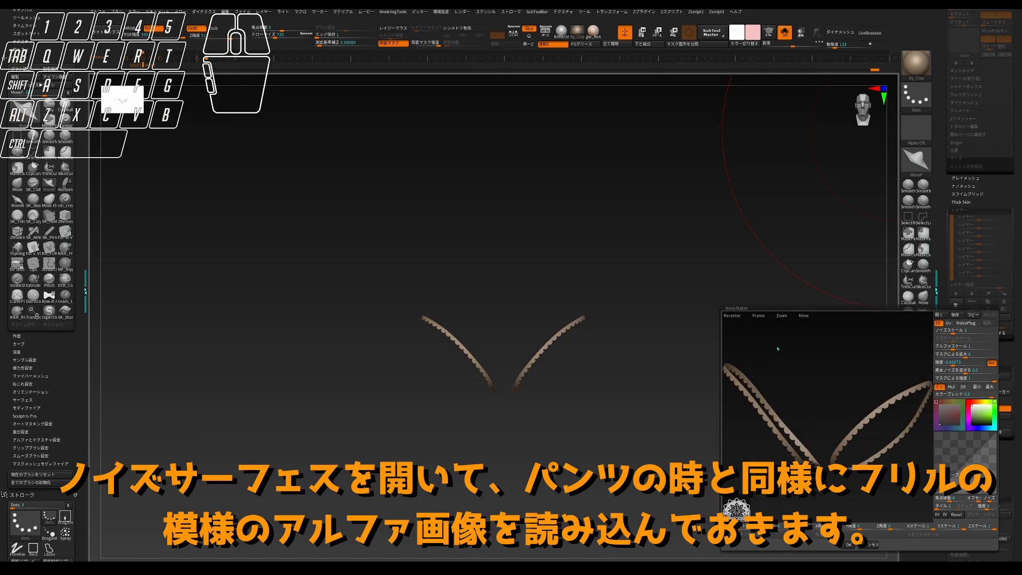
pyautogui.moveTo(778, 347); pyautogui.dragTo(803, 388)
pyautogui.click(759, 314)
pyautogui.moveTo(783, 349); pyautogui.dragTo(857, 418)
pyautogui.click(761, 318)
pyautogui.moveTo(782, 337); pyautogui.dragTo(812, 342)
pyautogui.moveTo(922, 437); pyautogui.dragTo(922, 438)
pyautogui.click(761, 315)
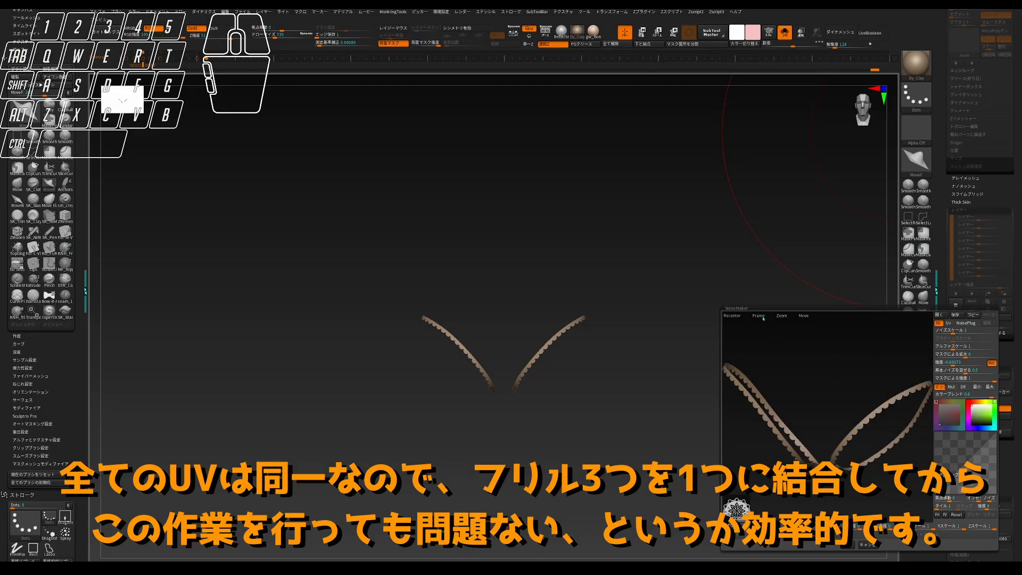
pyautogui.keyDown('alt'); pyautogui.moveTo(783, 342); pyautogui.dragTo(796, 374); pyautogui.keyUp('alt')
# - Switch the NoiseMaker lace pattern from 3D to UV placement and adjust its noise scale and strength on the leg frills
pyautogui.click(949, 323)
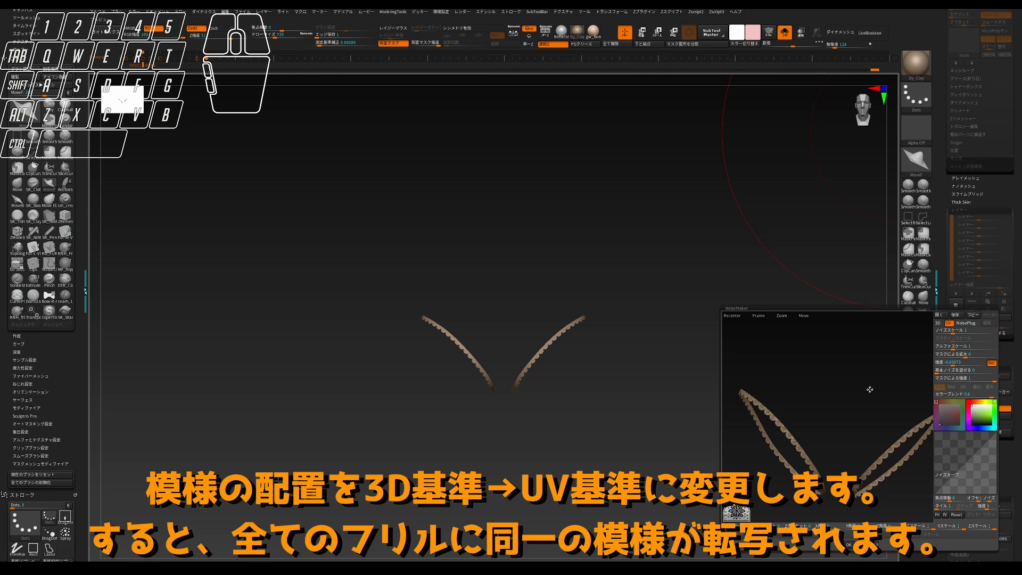
pyautogui.moveTo(870, 390)
pyautogui.mouseDown()
pyautogui.moveTo(846, 373)
pyautogui.moveTo(844, 452)
pyautogui.moveTo(856, 375)
pyautogui.mouseUp()
pyautogui.keyDown('alt'); pyautogui.moveTo(851, 437); pyautogui.dragTo(847, 433); pyautogui.keyUp('alt')
pyautogui.moveTo(850, 370); pyautogui.dragTo(873, 366)
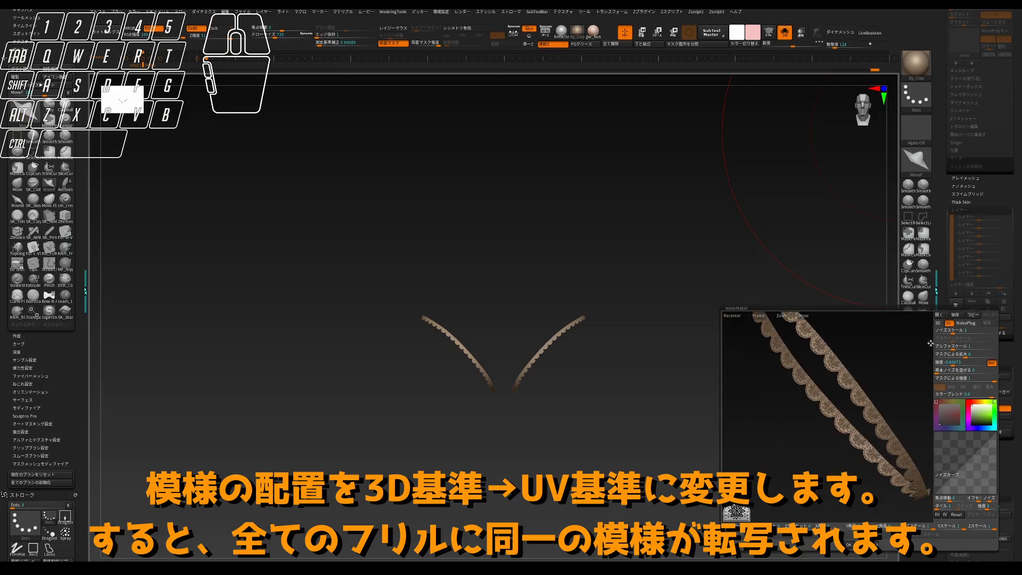
pyautogui.moveTo(952, 332); pyautogui.dragTo(949, 333)
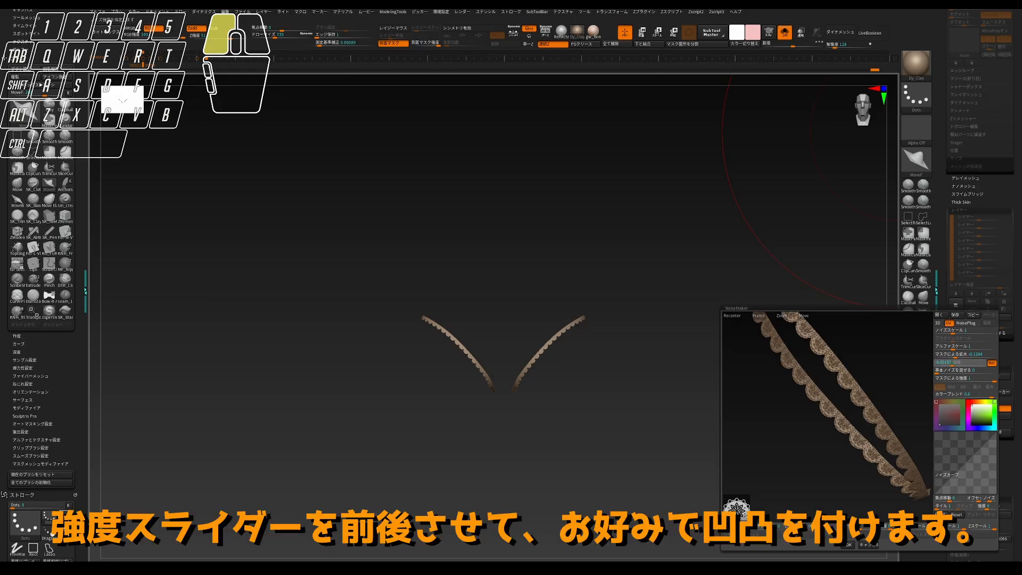
pyautogui.moveTo(952, 364); pyautogui.dragTo(907, 381)
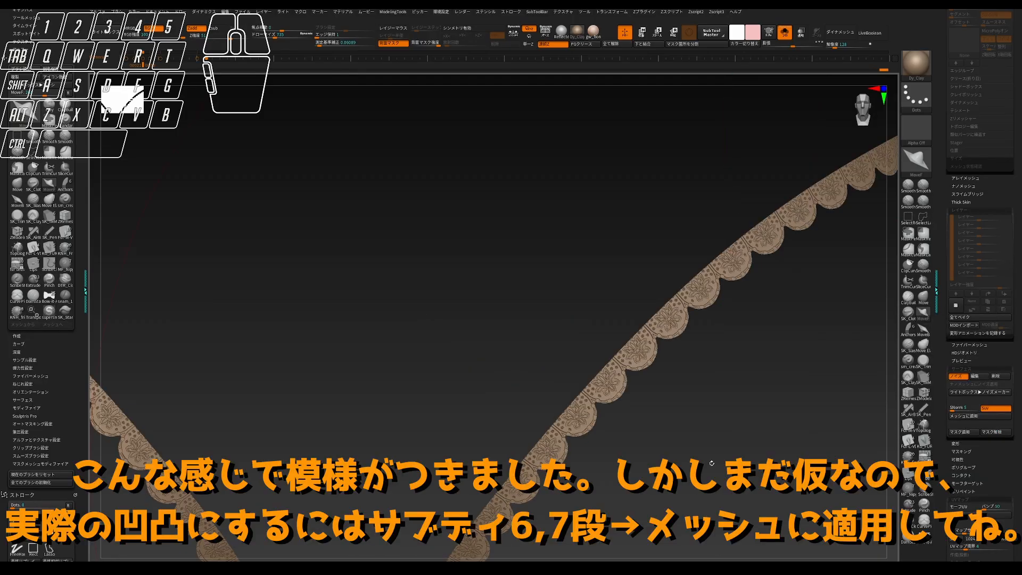
# - Compare the leg frills before and after the last change by undoing and redoing it, and inspect the lace pattern
pyautogui.hotkey('ctrl', 'z')
pyautogui.hotkey('ctrl', 'shift', 'z')
pyautogui.keyDown('alt'); pyautogui.moveTo(710, 459); pyautogui.dragTo(665, 412); pyautogui.keyUp('alt')
pyautogui.press('v')
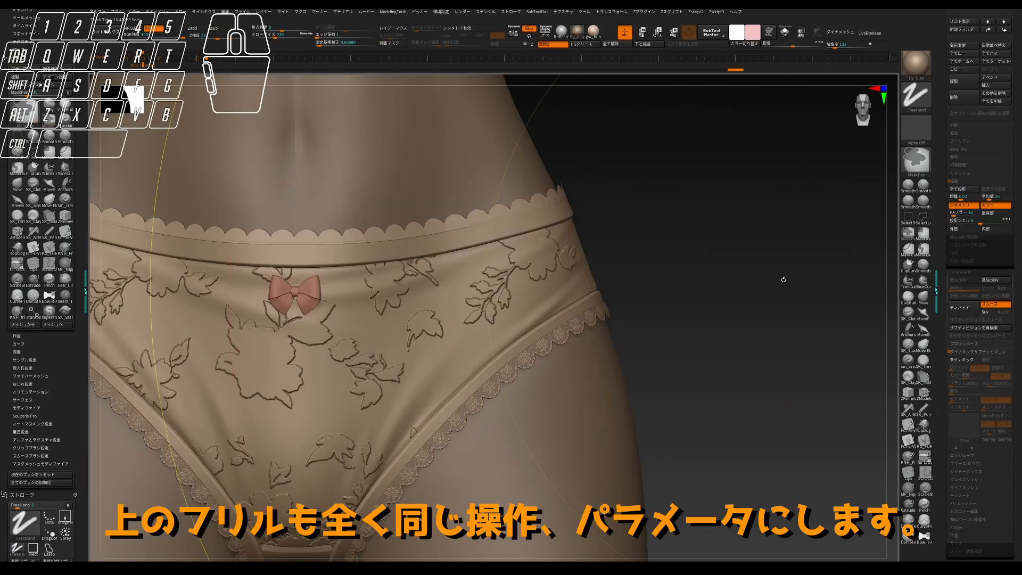
# - Subdivide the waist frill twice with Smart Subdiv
pyautogui.hotkey('ctrl', '3')
pyautogui.click(776, 458)
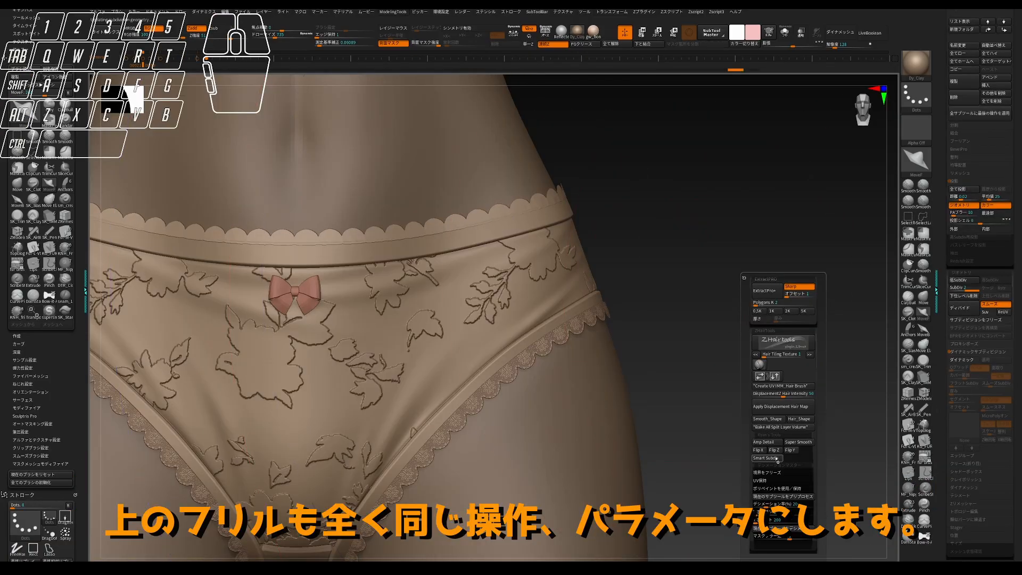
pyautogui.click(777, 458)
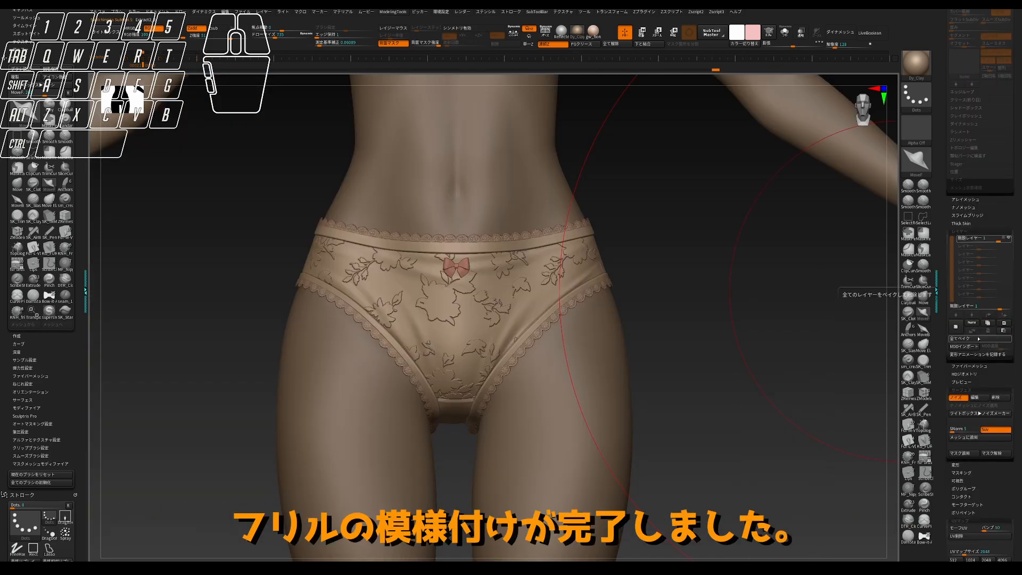
# - Activate the Move gizmo on the bow and undo the last three changes
pyautogui.moveTo(761, 325)
pyautogui.mouseDown()
pyautogui.moveTo(722, 360)
pyautogui.moveTo(707, 330)
pyautogui.moveTo(711, 305)
pyautogui.moveTo(681, 345)
pyautogui.mouseUp()
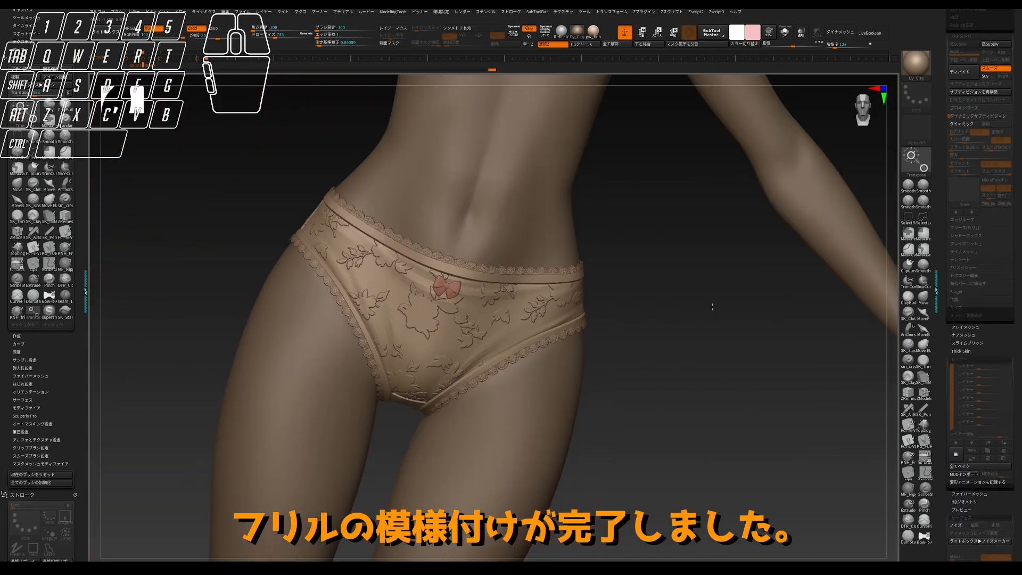
pyautogui.press('w')
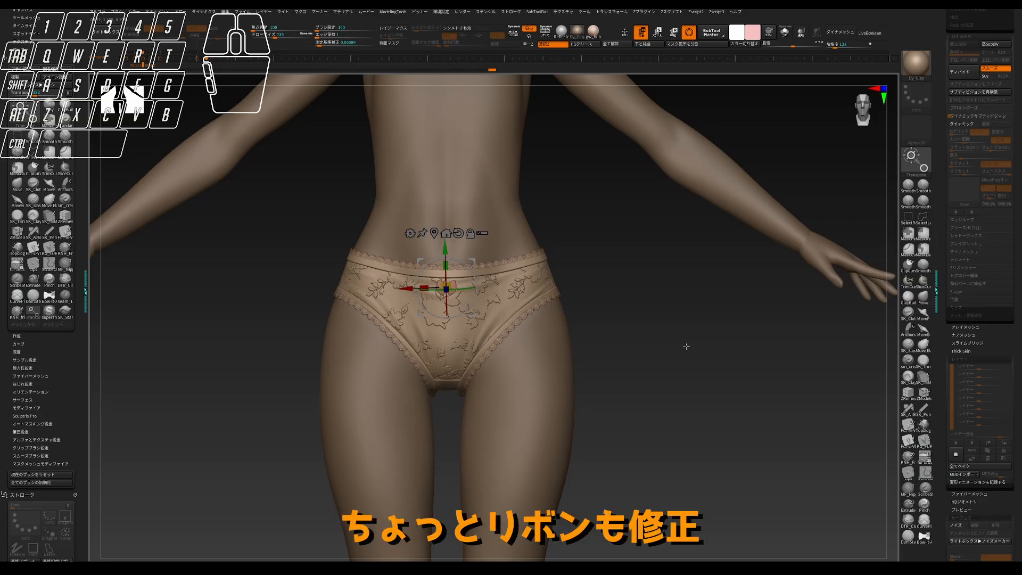
pyautogui.hotkey('ctrl', 'z')
pyautogui.hotkey('ctrl', 'z')
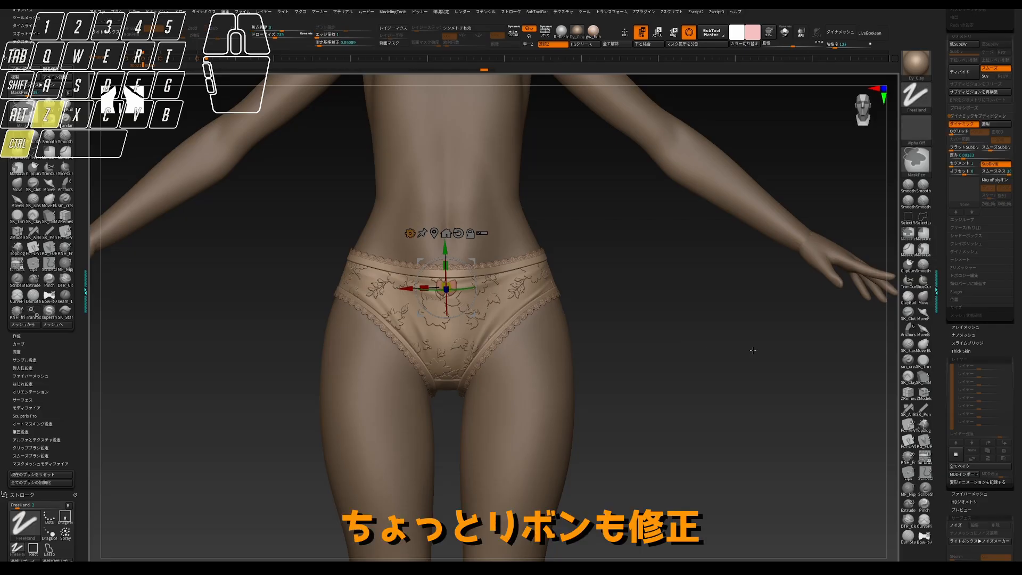
pyautogui.hotkey('ctrl', 'z')
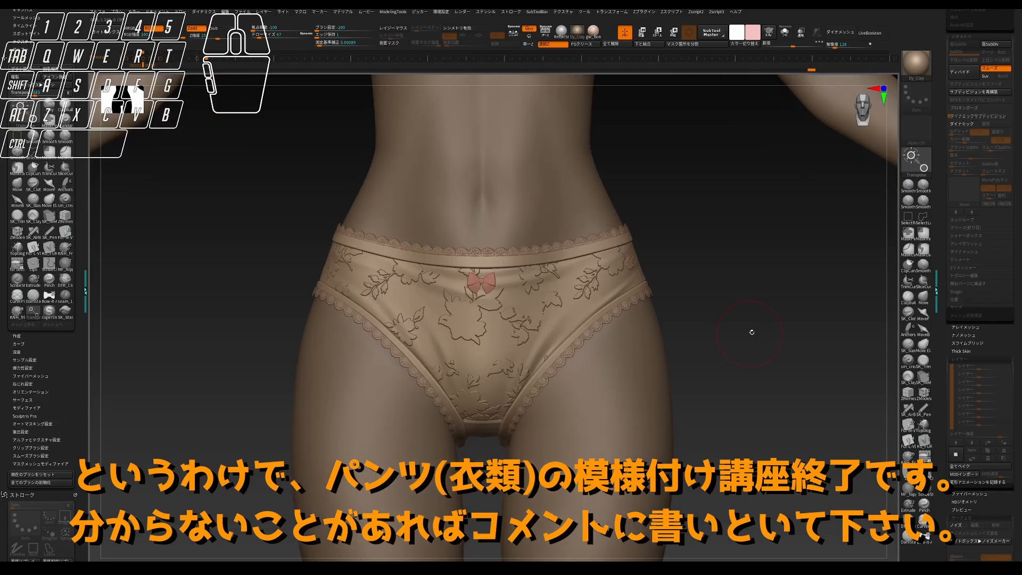
pyautogui.moveTo(753, 330); pyautogui.dragTo(821, 318)
pyautogui.keyDown('alt'); pyautogui.moveTo(765, 346); pyautogui.dragTo(764, 340); pyautogui.keyUp('alt')
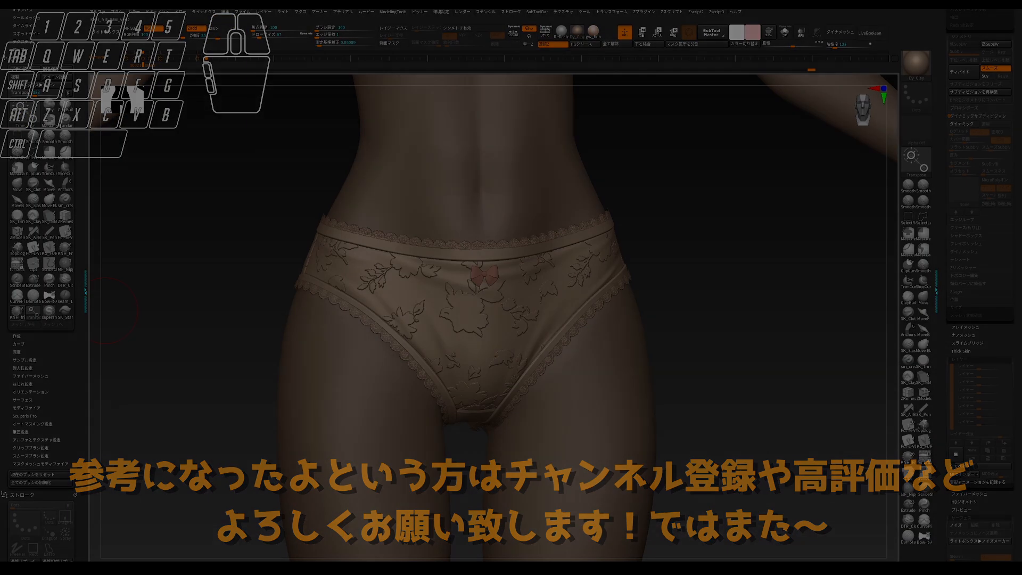